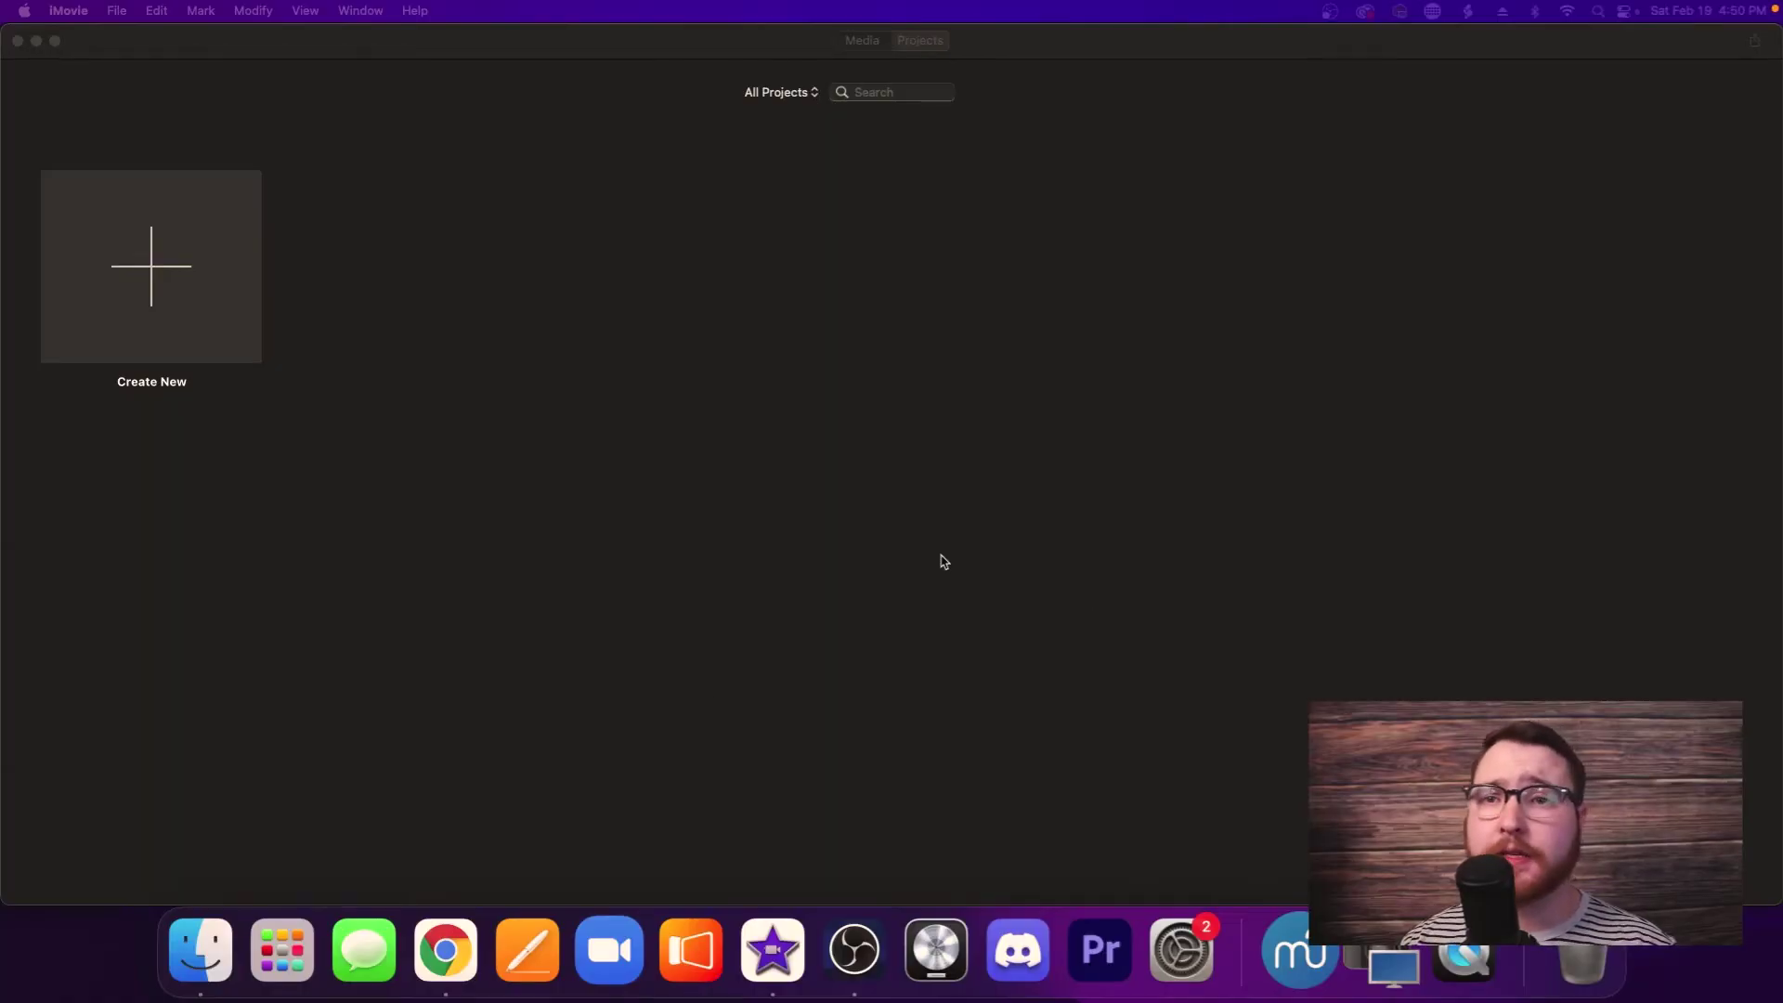
Step: Create a new iMovie movie project
{"action": "left_click", "coordinate": [536, 446]}
{"action": "left_click", "coordinate": [178, 306]}
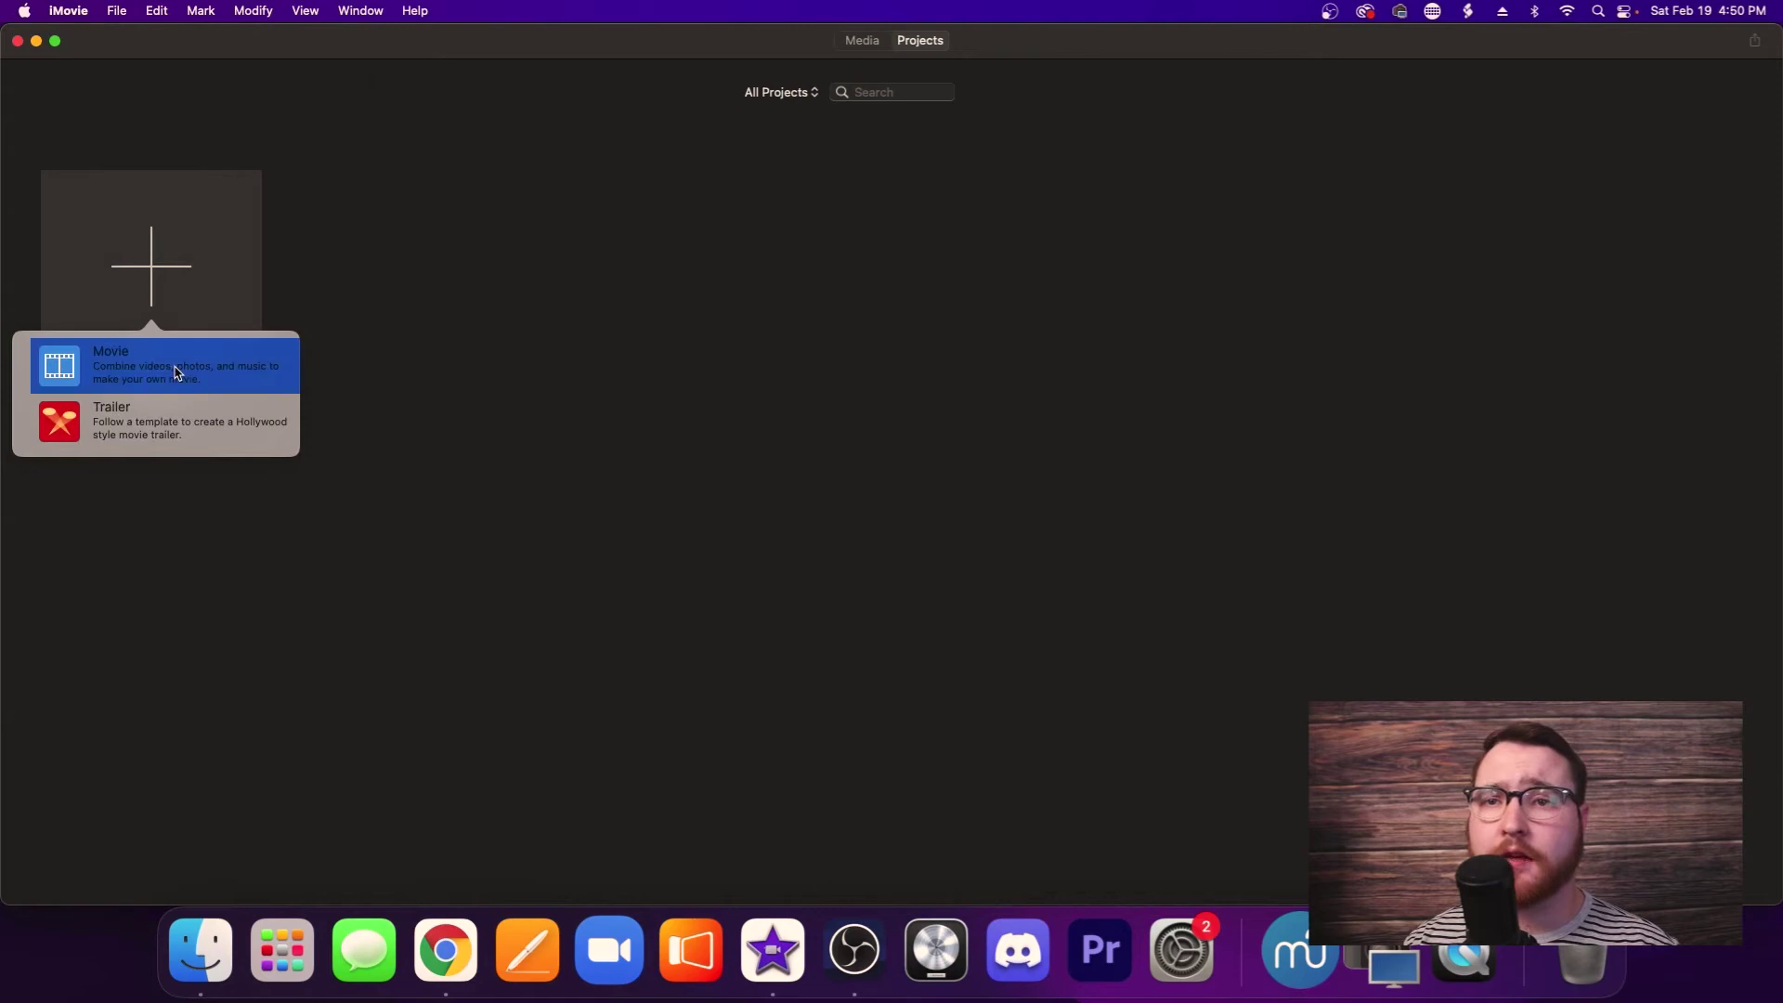
{"action": "left_click", "coordinate": [175, 367]}
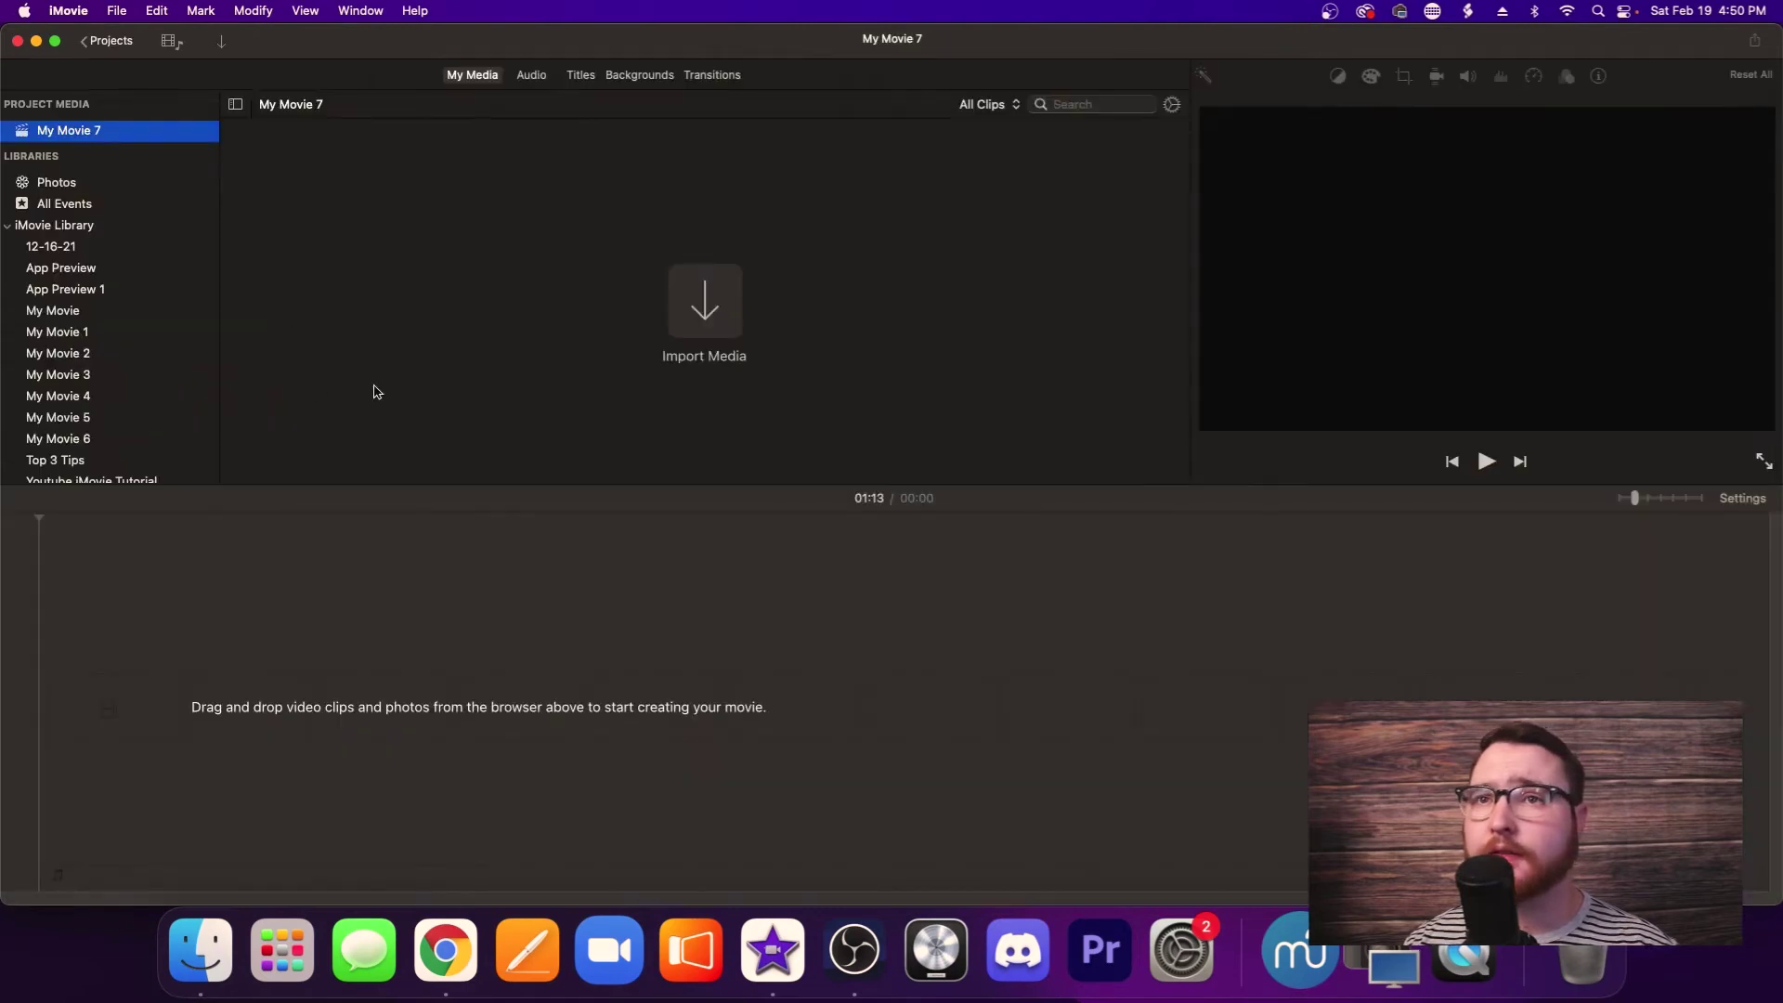
{"action": "left_click", "coordinate": [619, 232]}
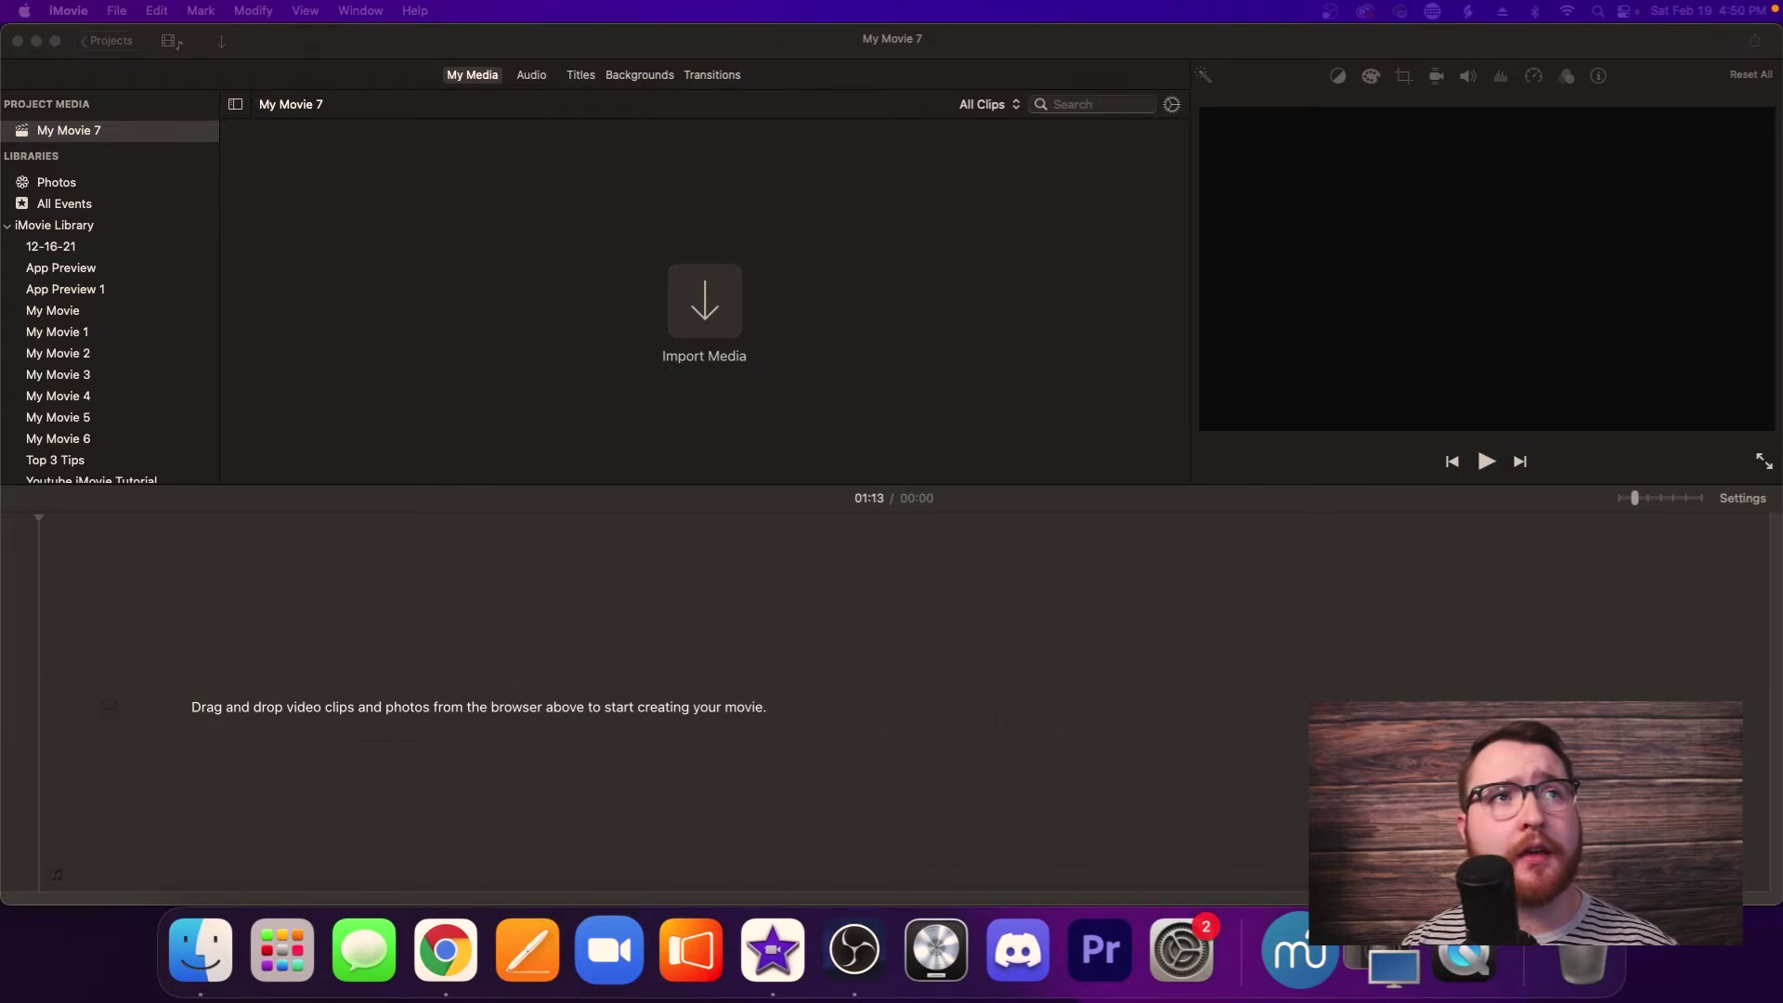
Step: Import IMG_1551.MOV and place it on the timeline
{"action": "left_click", "coordinate": [739, 347]}
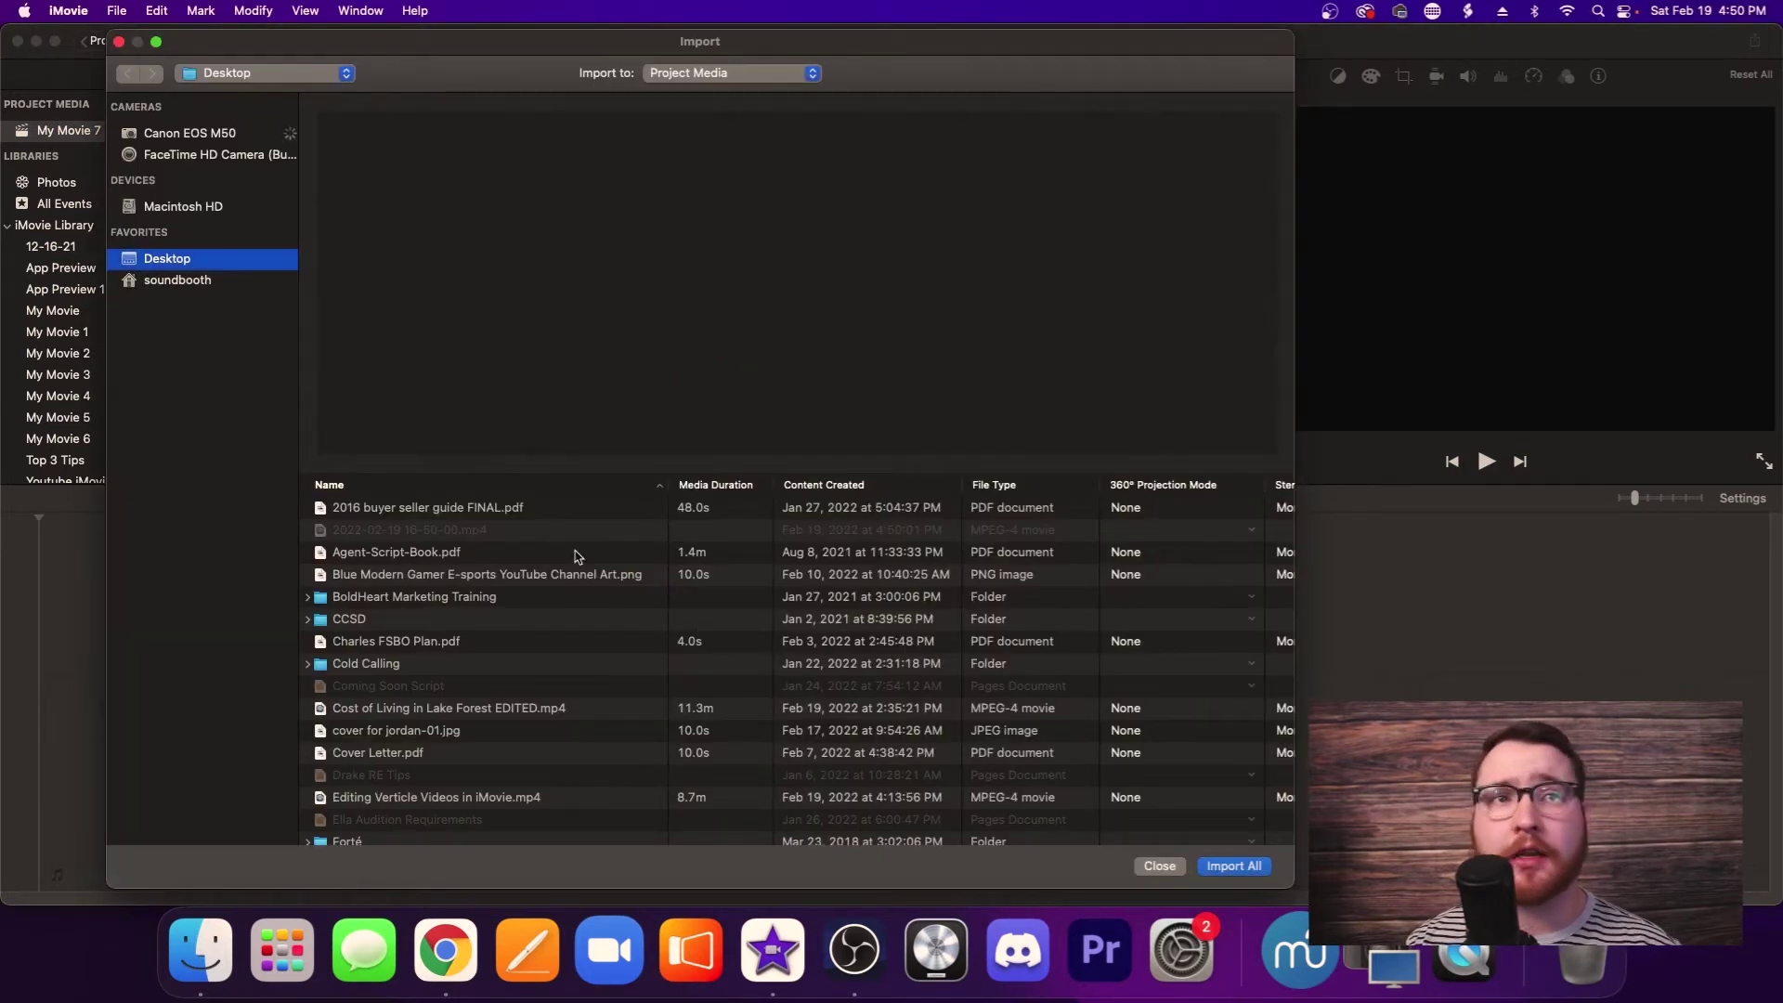
{"action": "scroll", "coordinate": [449, 574], "scroll_direction": "down", "scroll_amount": 5}
{"action": "left_click", "coordinate": [449, 568]}
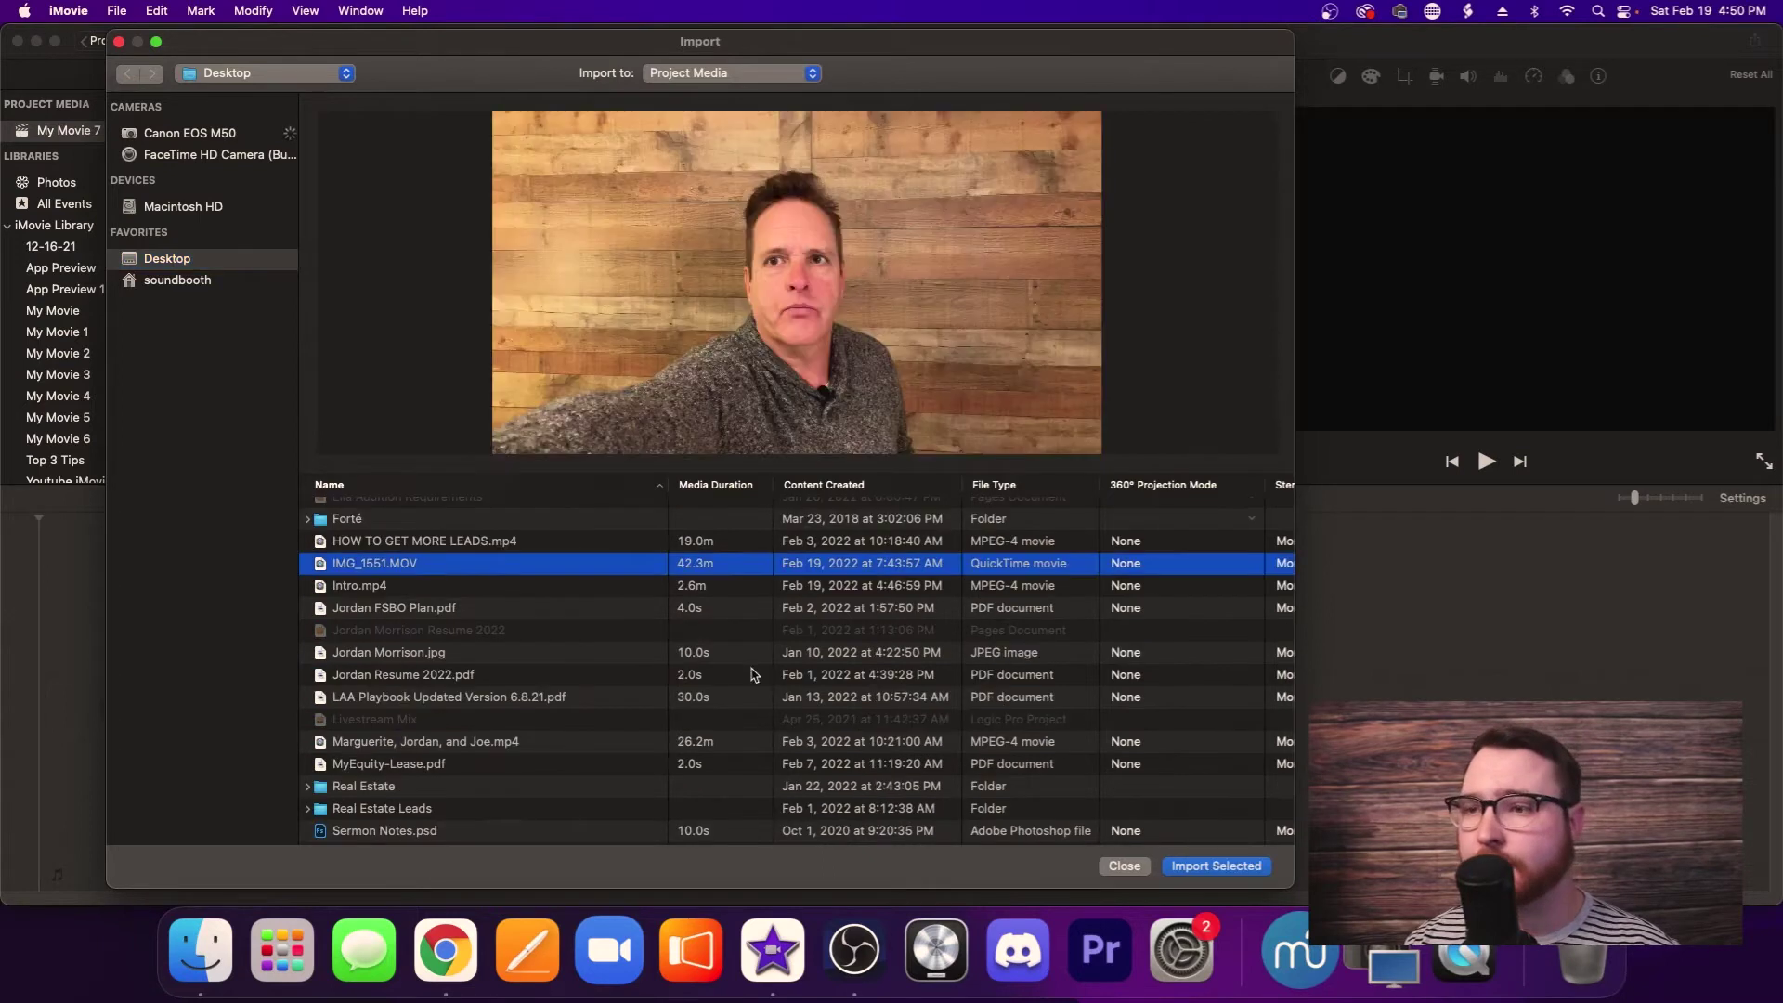
{"action": "left_click", "coordinate": [1258, 868]}
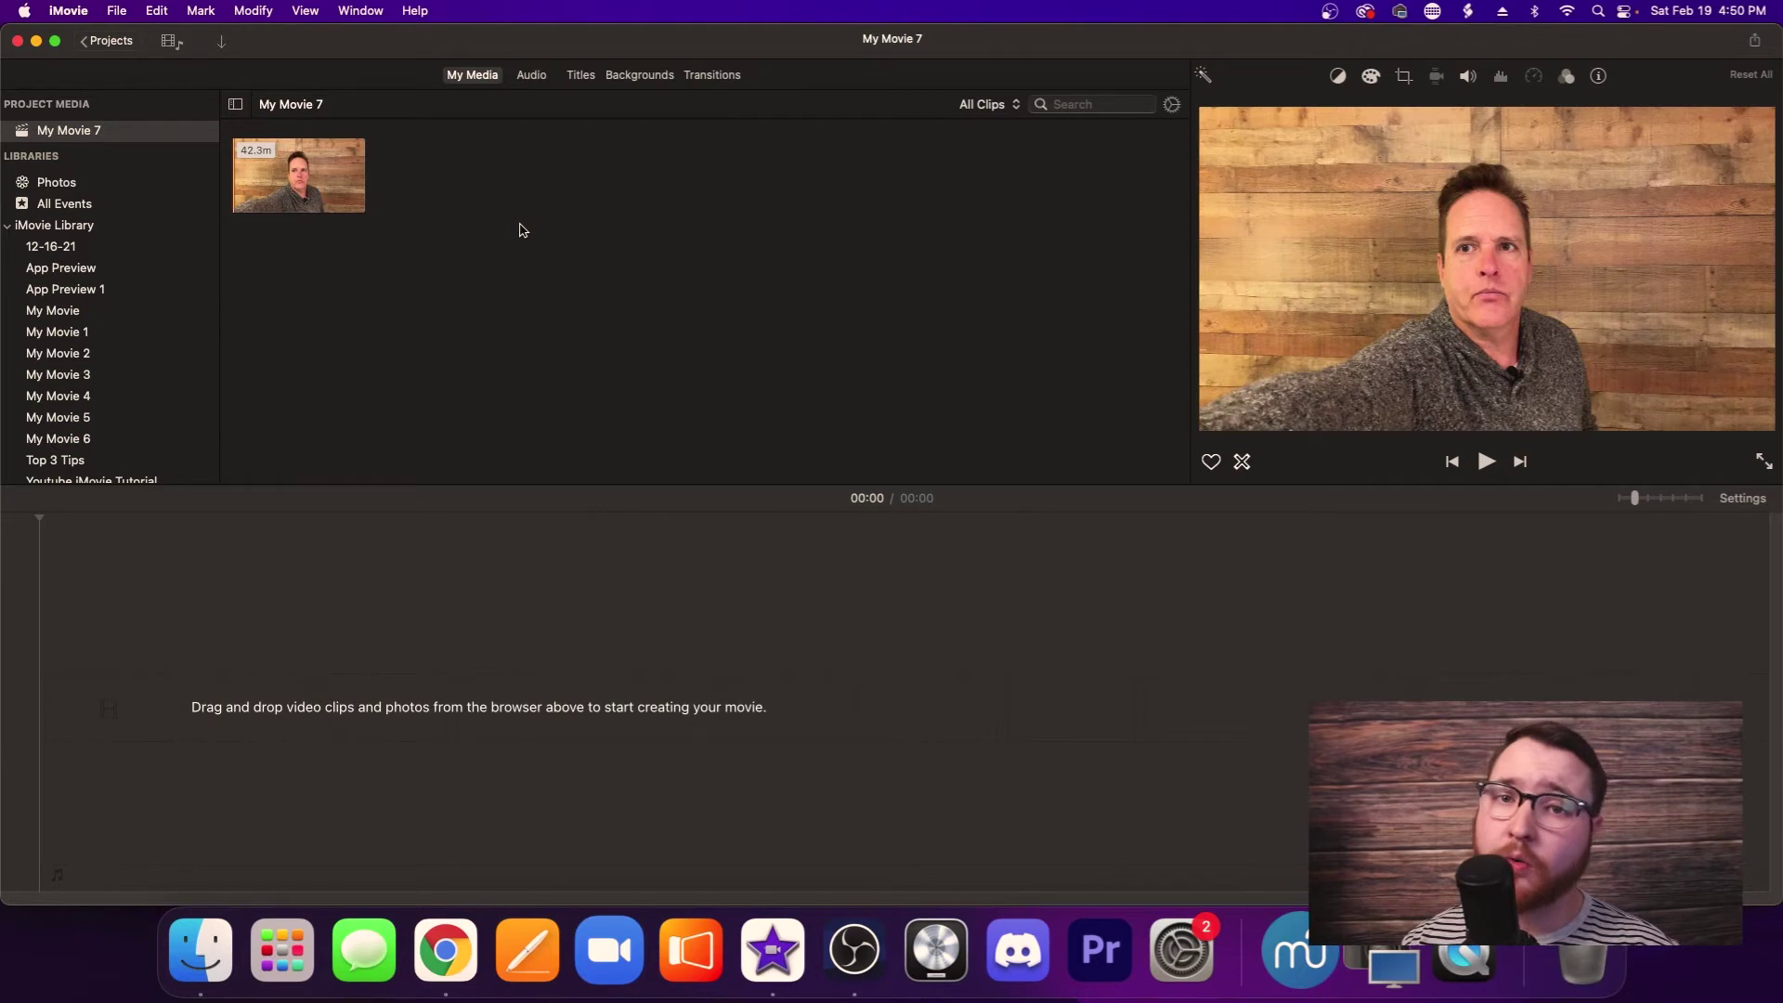
{"action": "left_click_drag", "start_coordinate": [262, 186], "coordinate": [145, 731]}
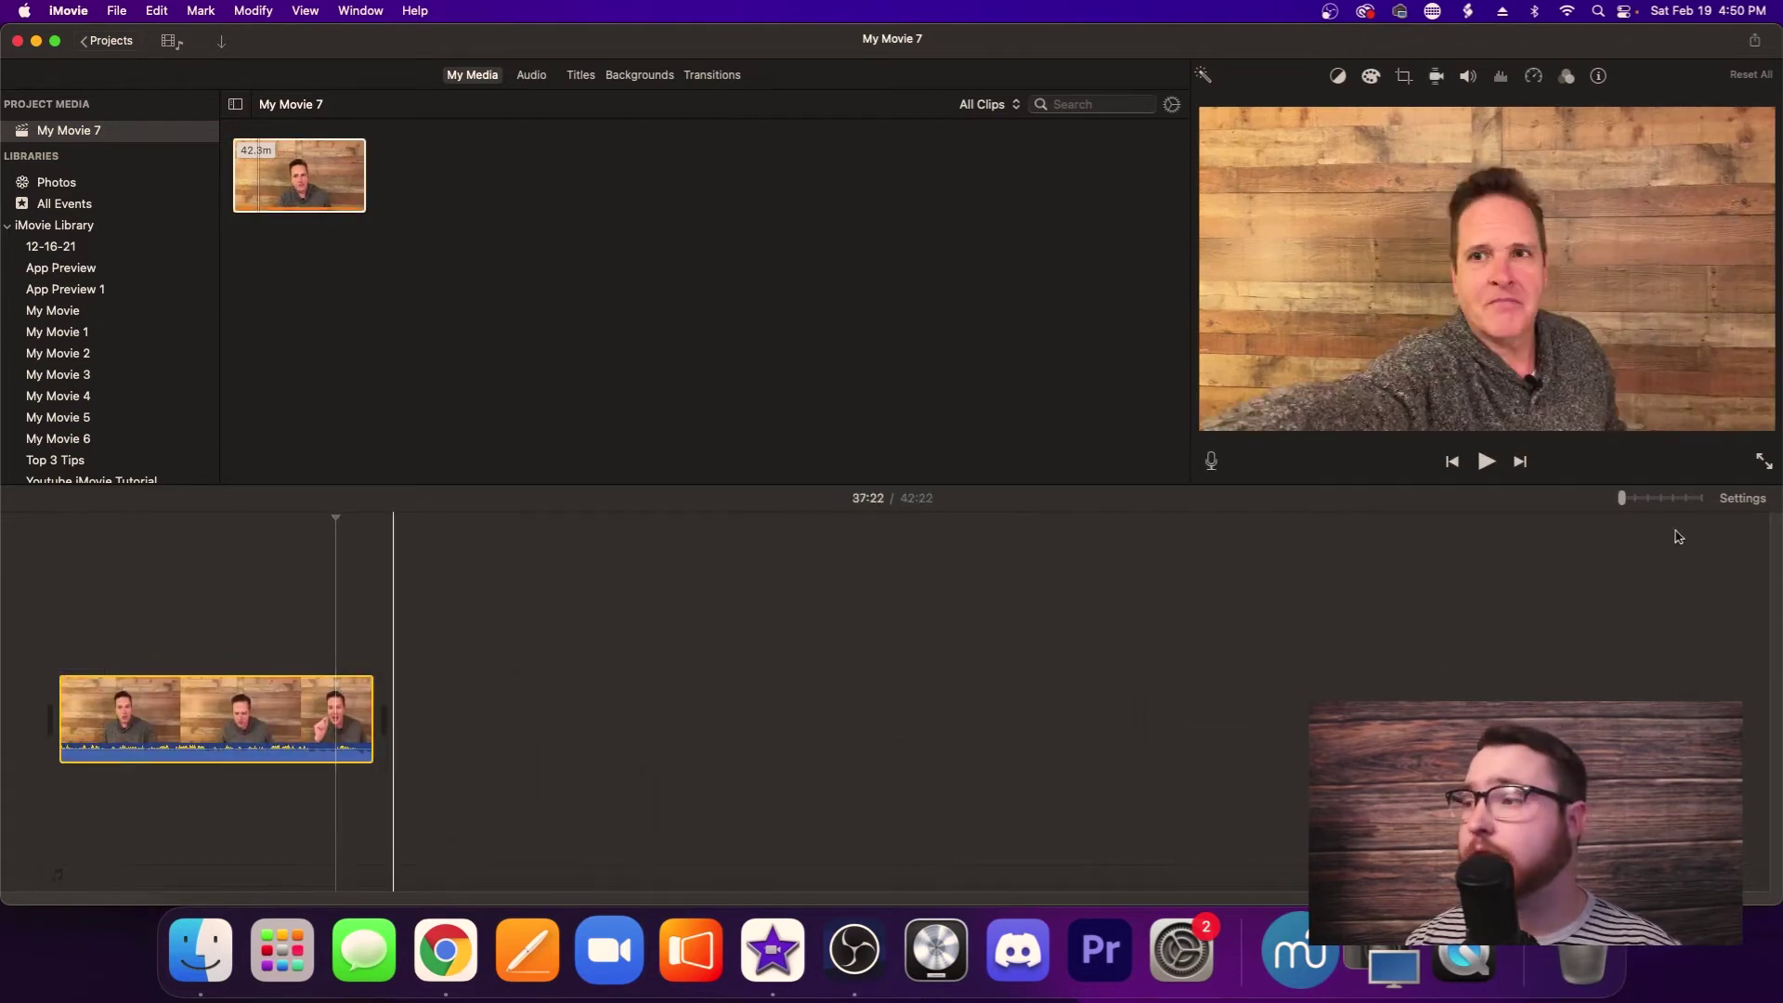
Step: Zoom the timeline to fit the clip and show the Titles browser
{"action": "key", "text": "super+equal"}
{"action": "left_click", "coordinate": [532, 256]}
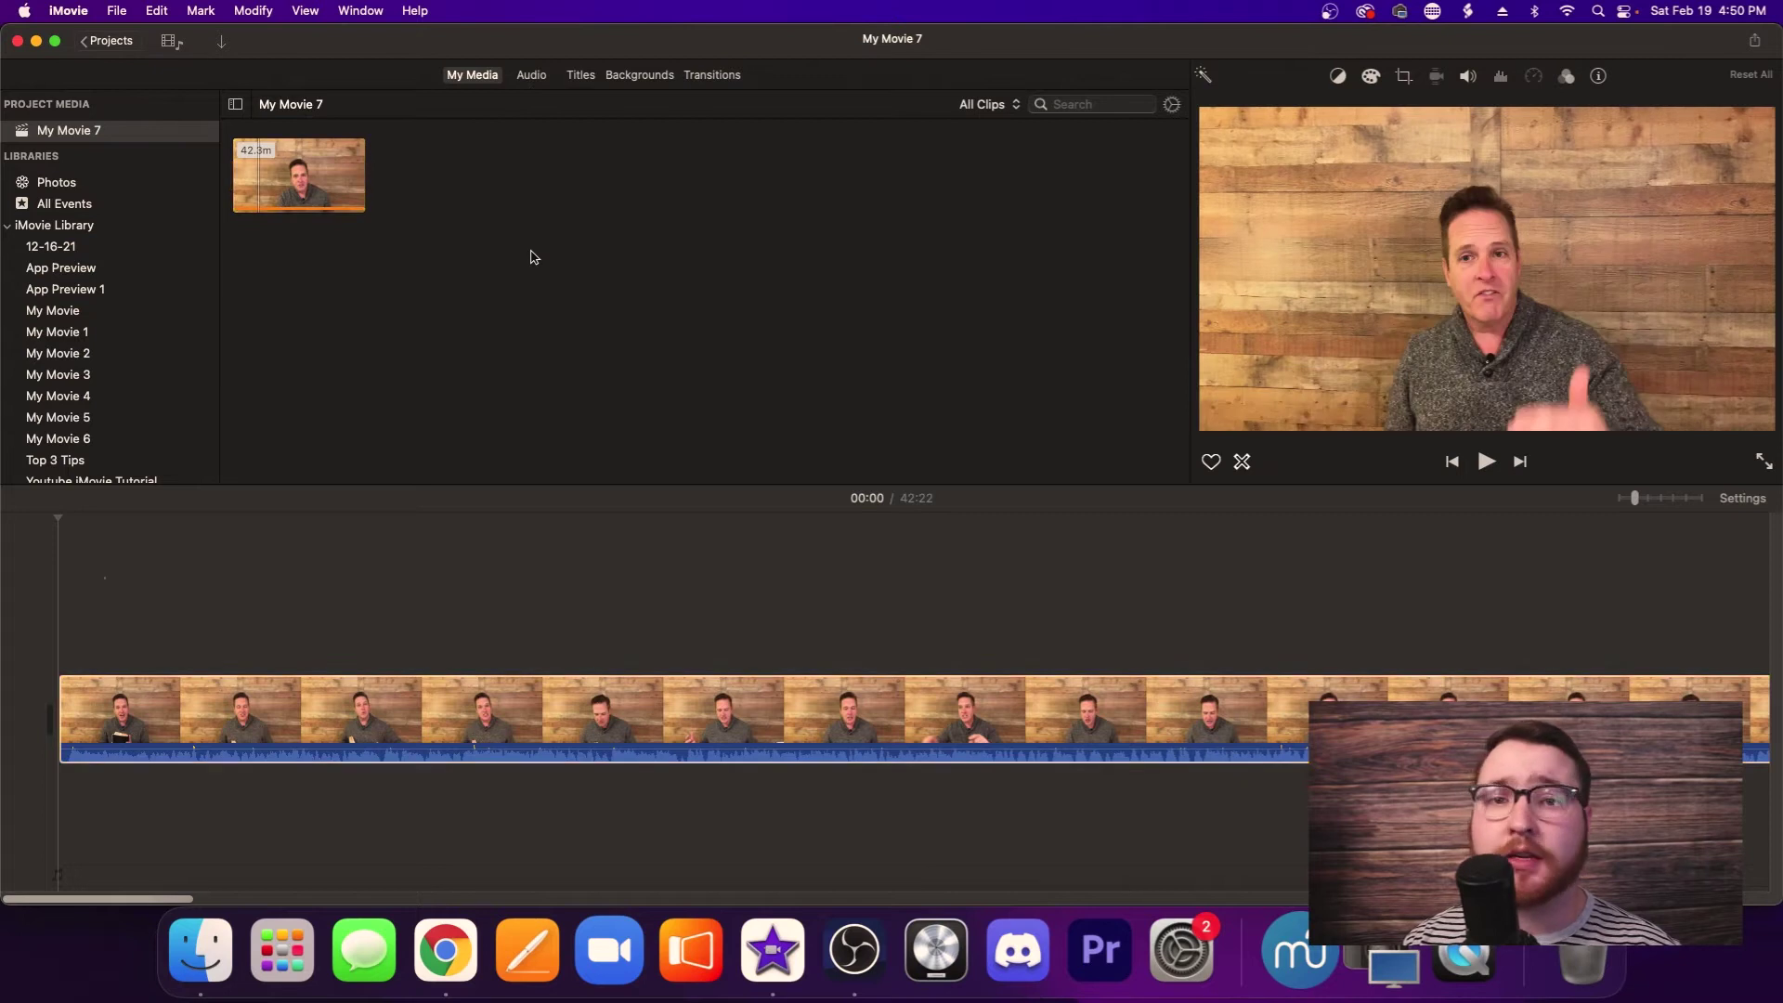
{"action": "key", "text": "super+3"}
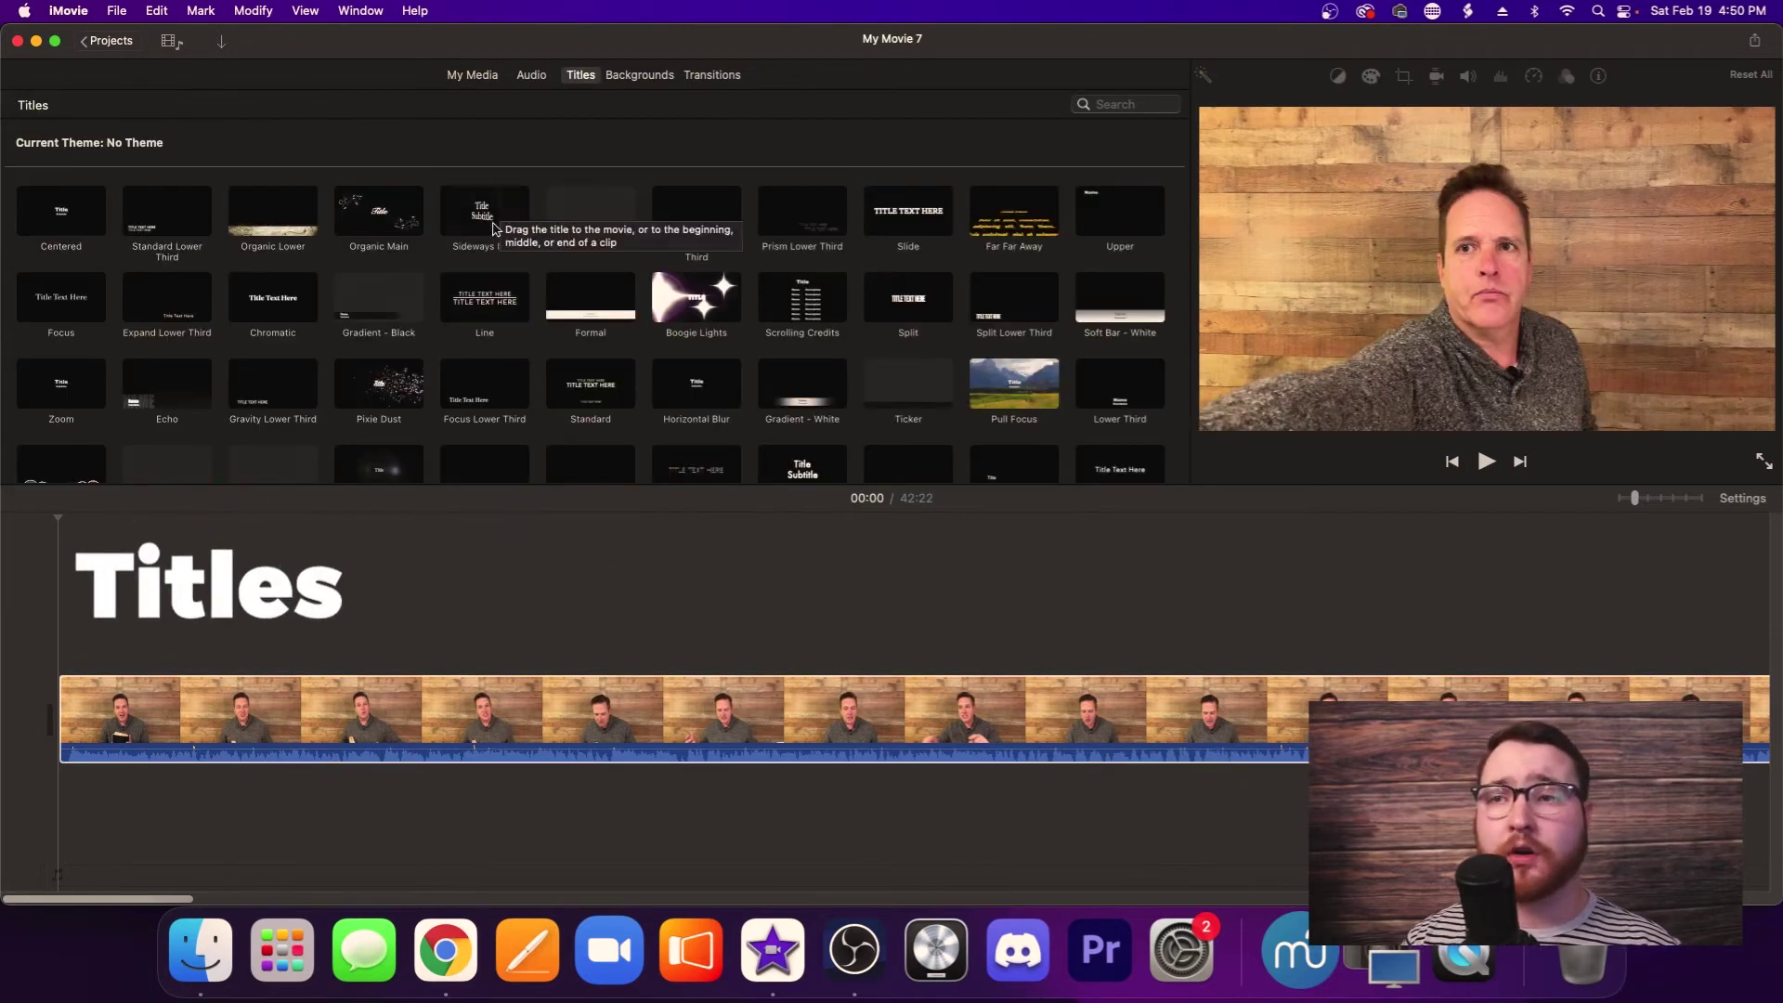
{"action": "left_click", "coordinate": [250, 684]}
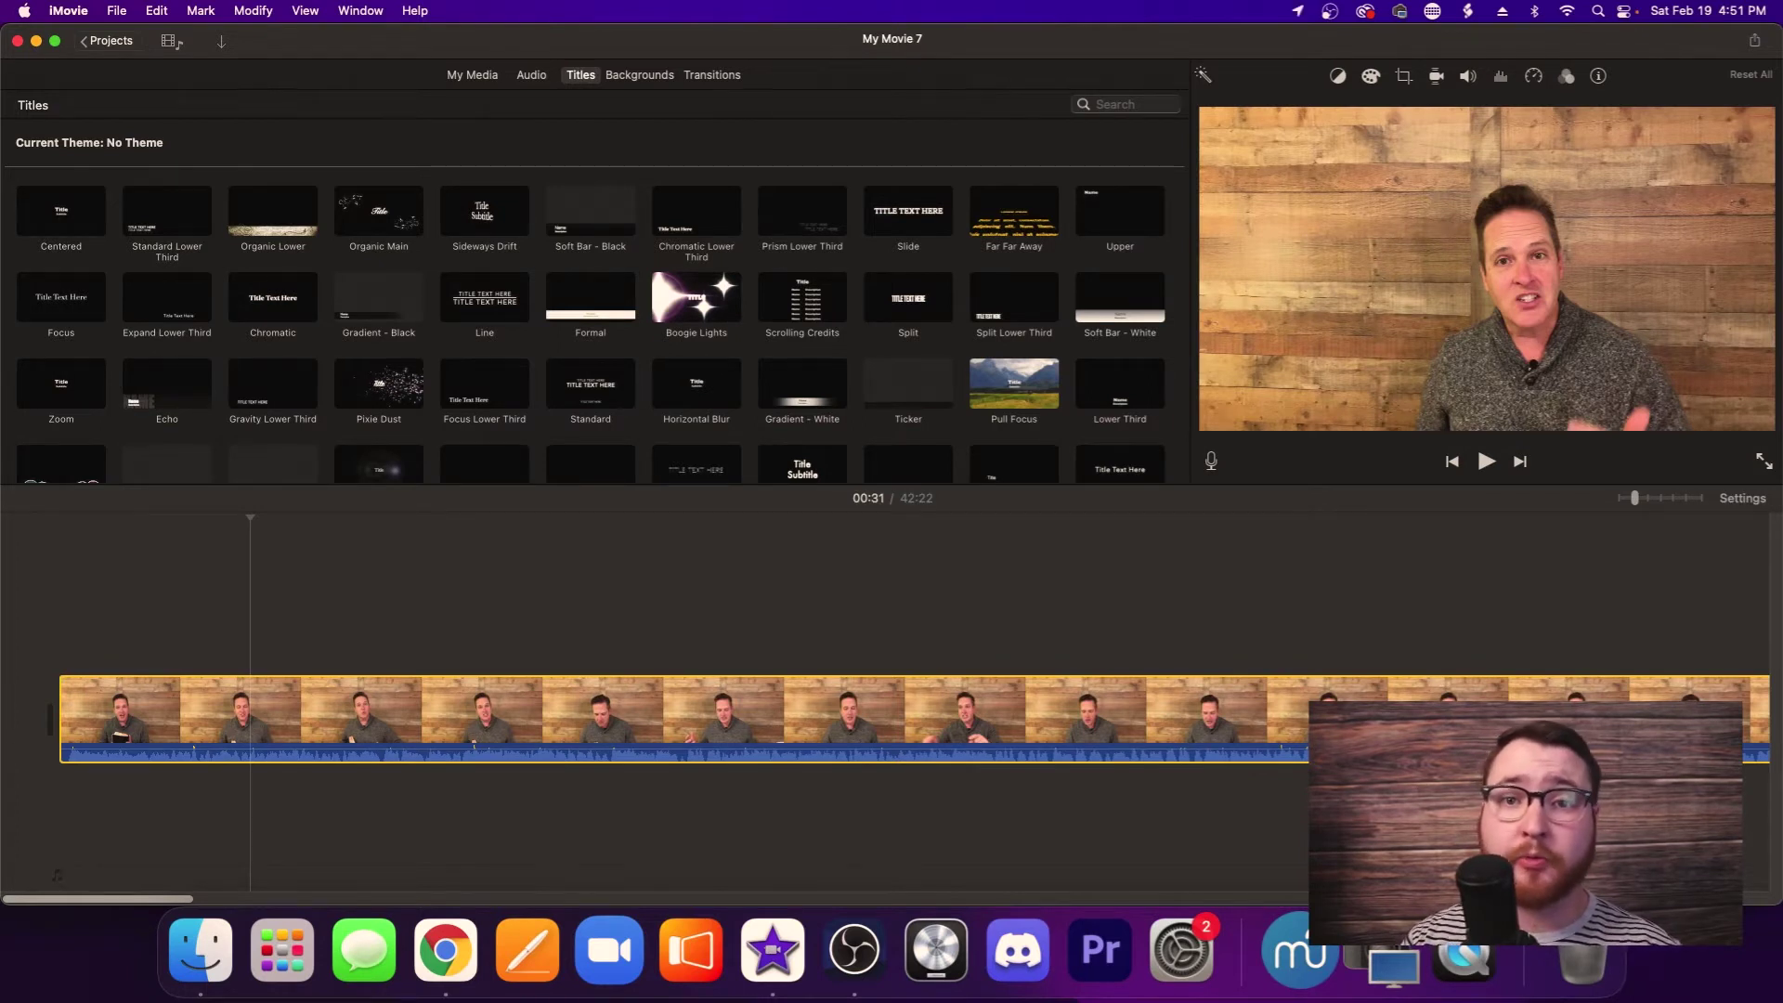
{"action": "left_click", "coordinate": [156, 581]}
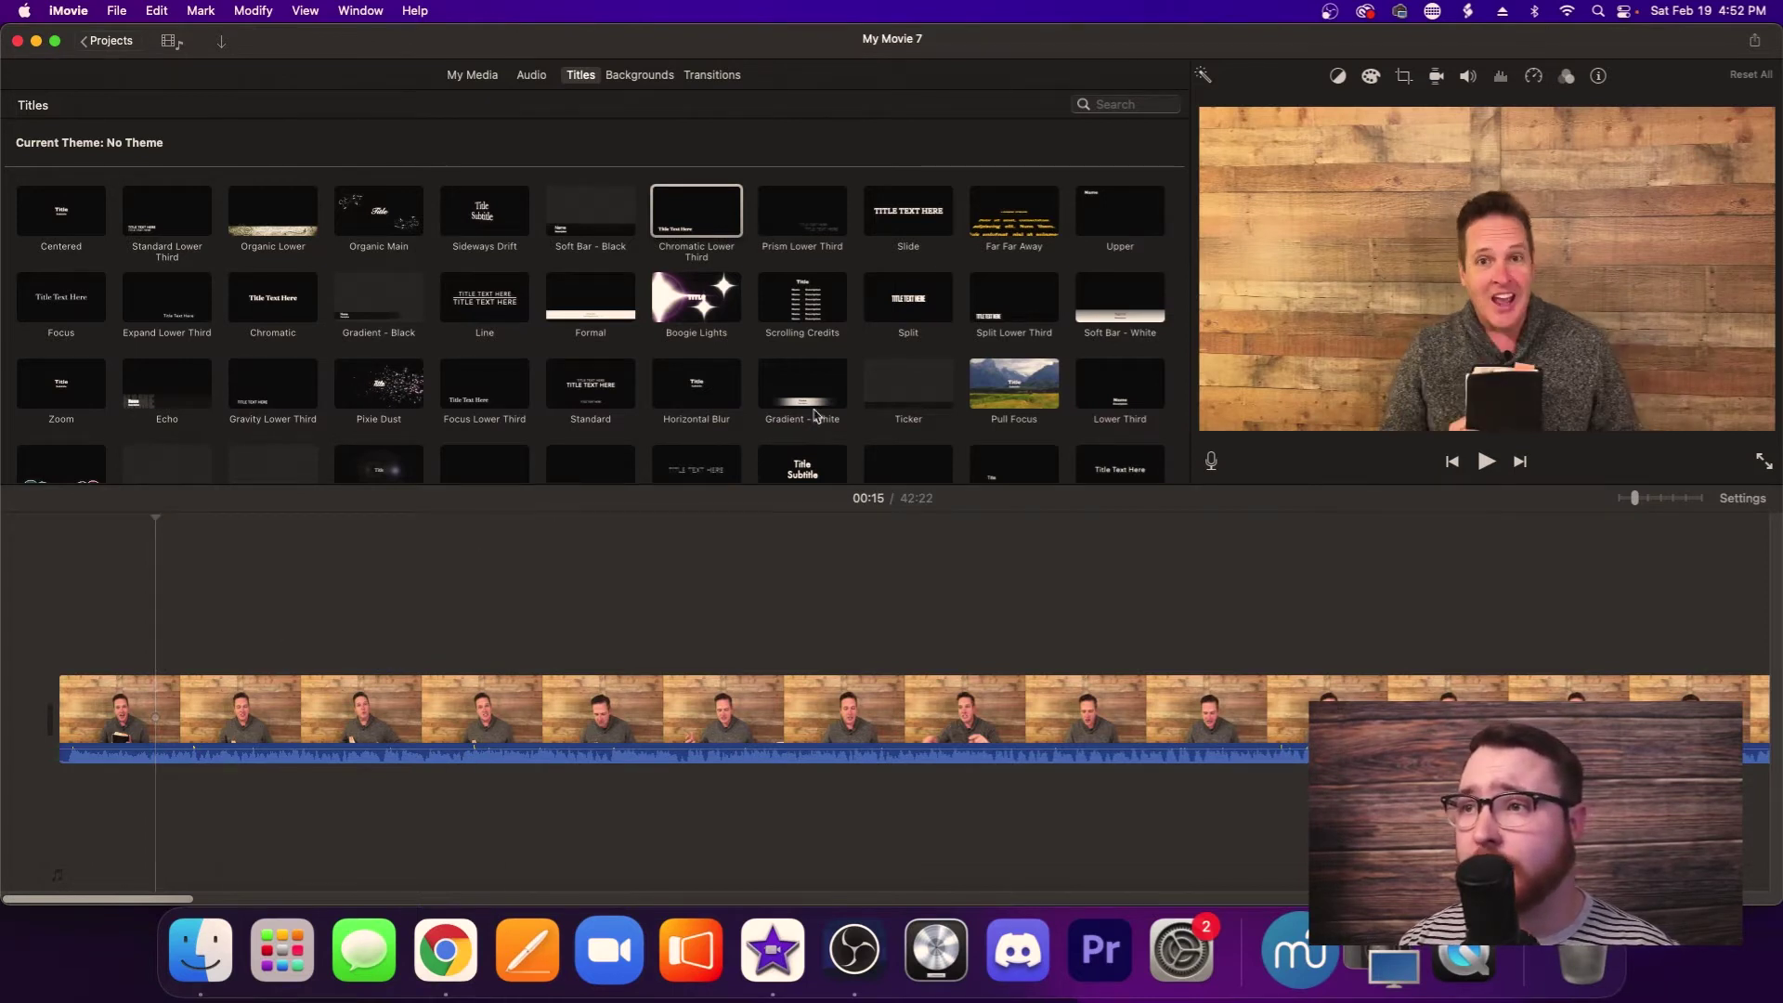
Step: Add a Split Lower Third title above the clip and move it later
{"action": "left_click_drag", "start_coordinate": [1010, 304], "coordinate": [168, 650]}
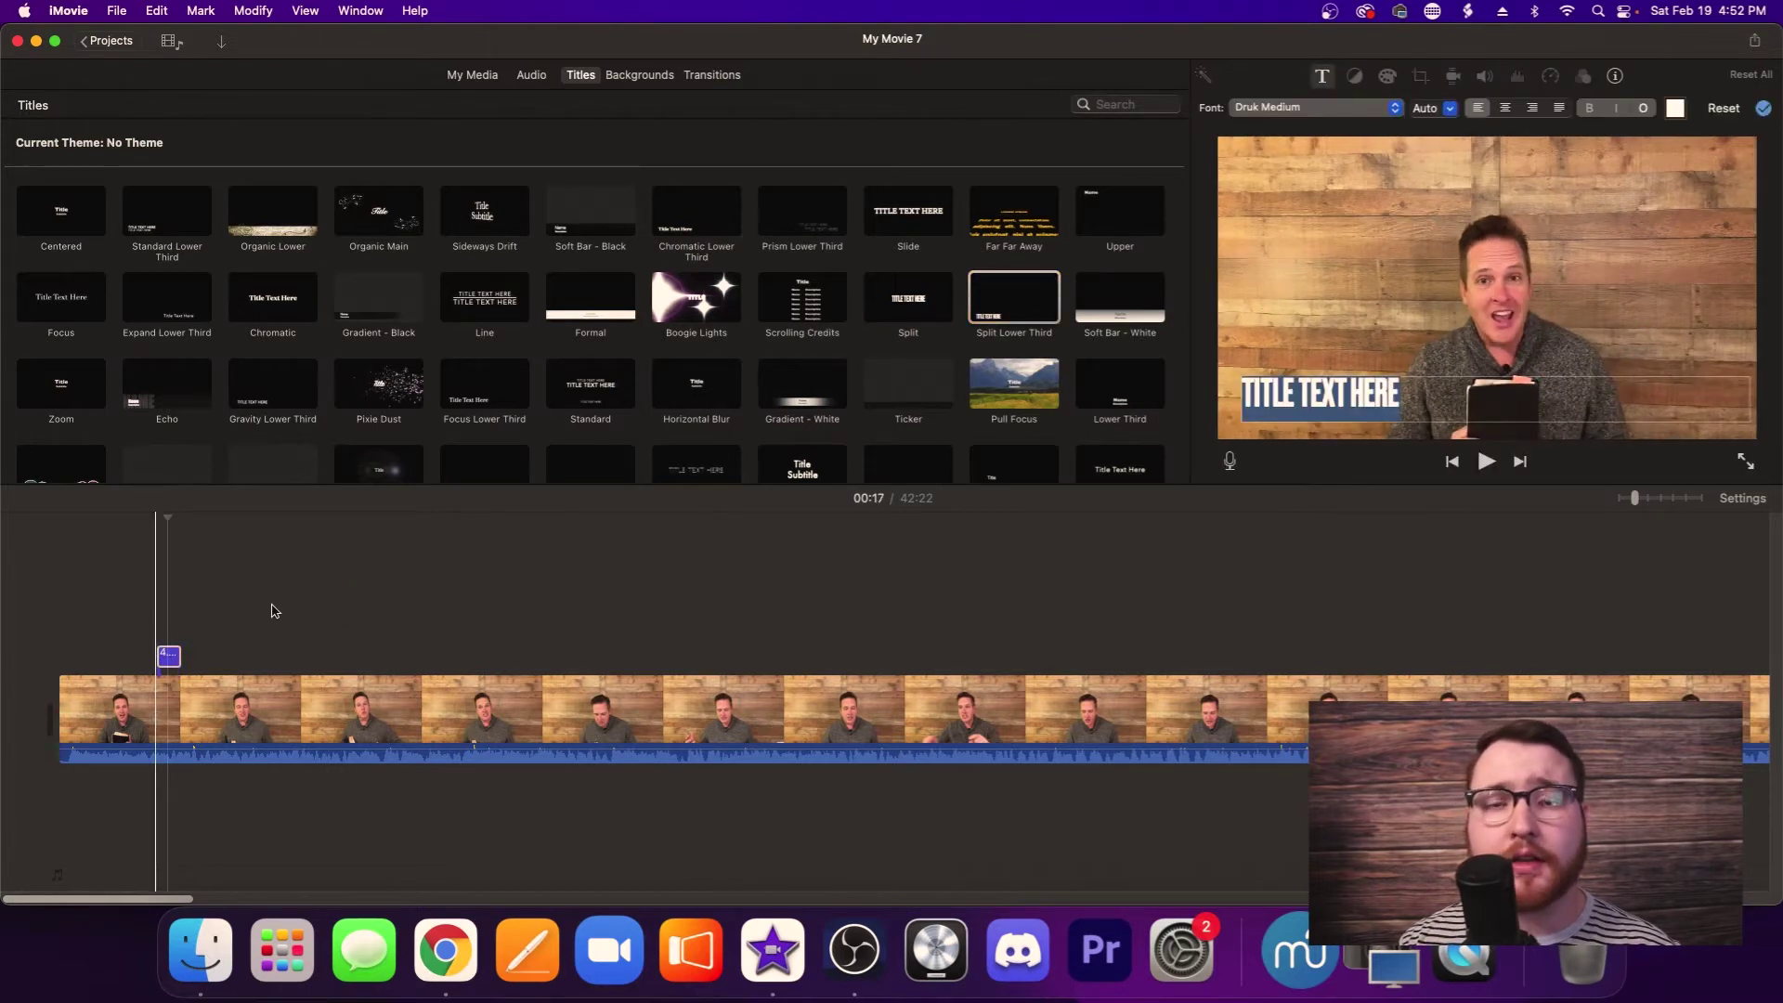
{"action": "left_click", "coordinate": [169, 658]}
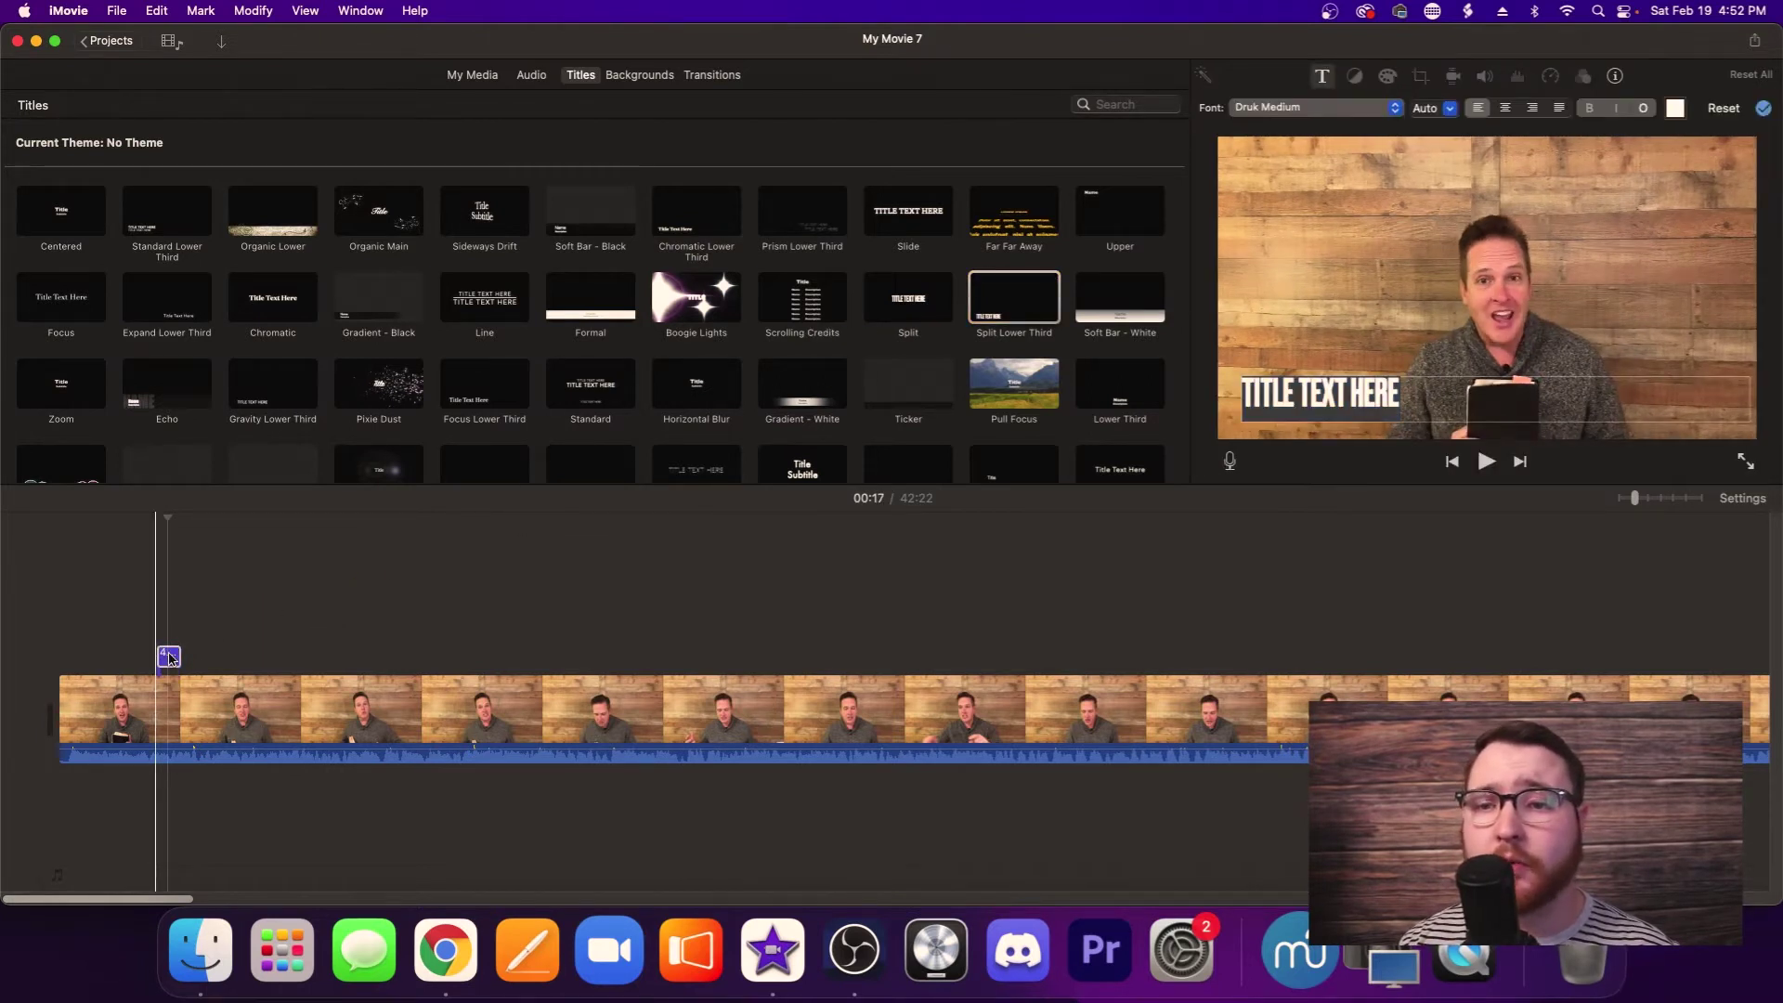
{"action": "left_click_drag", "start_coordinate": [169, 658], "coordinate": [214, 654]}
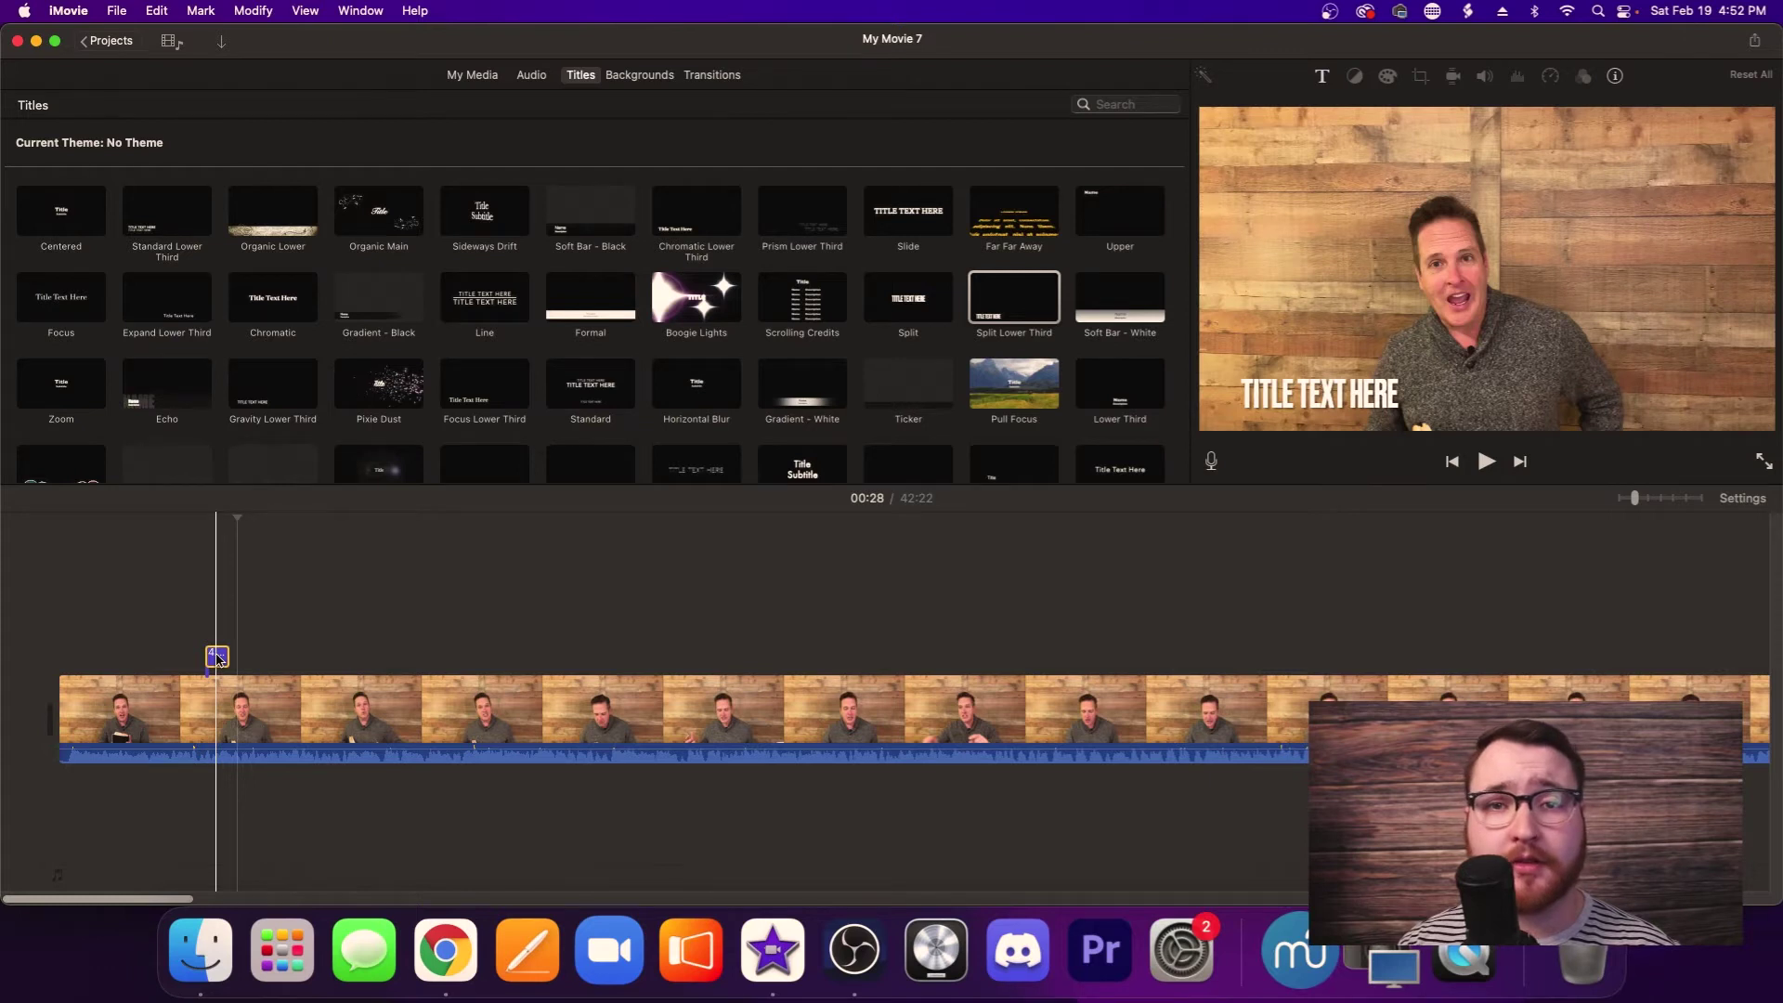
Step: Trim the title's start and end so it lasts 4.8 seconds
{"action": "scroll", "coordinate": [375, 690], "scroll_direction": "up", "scroll_amount": 5}
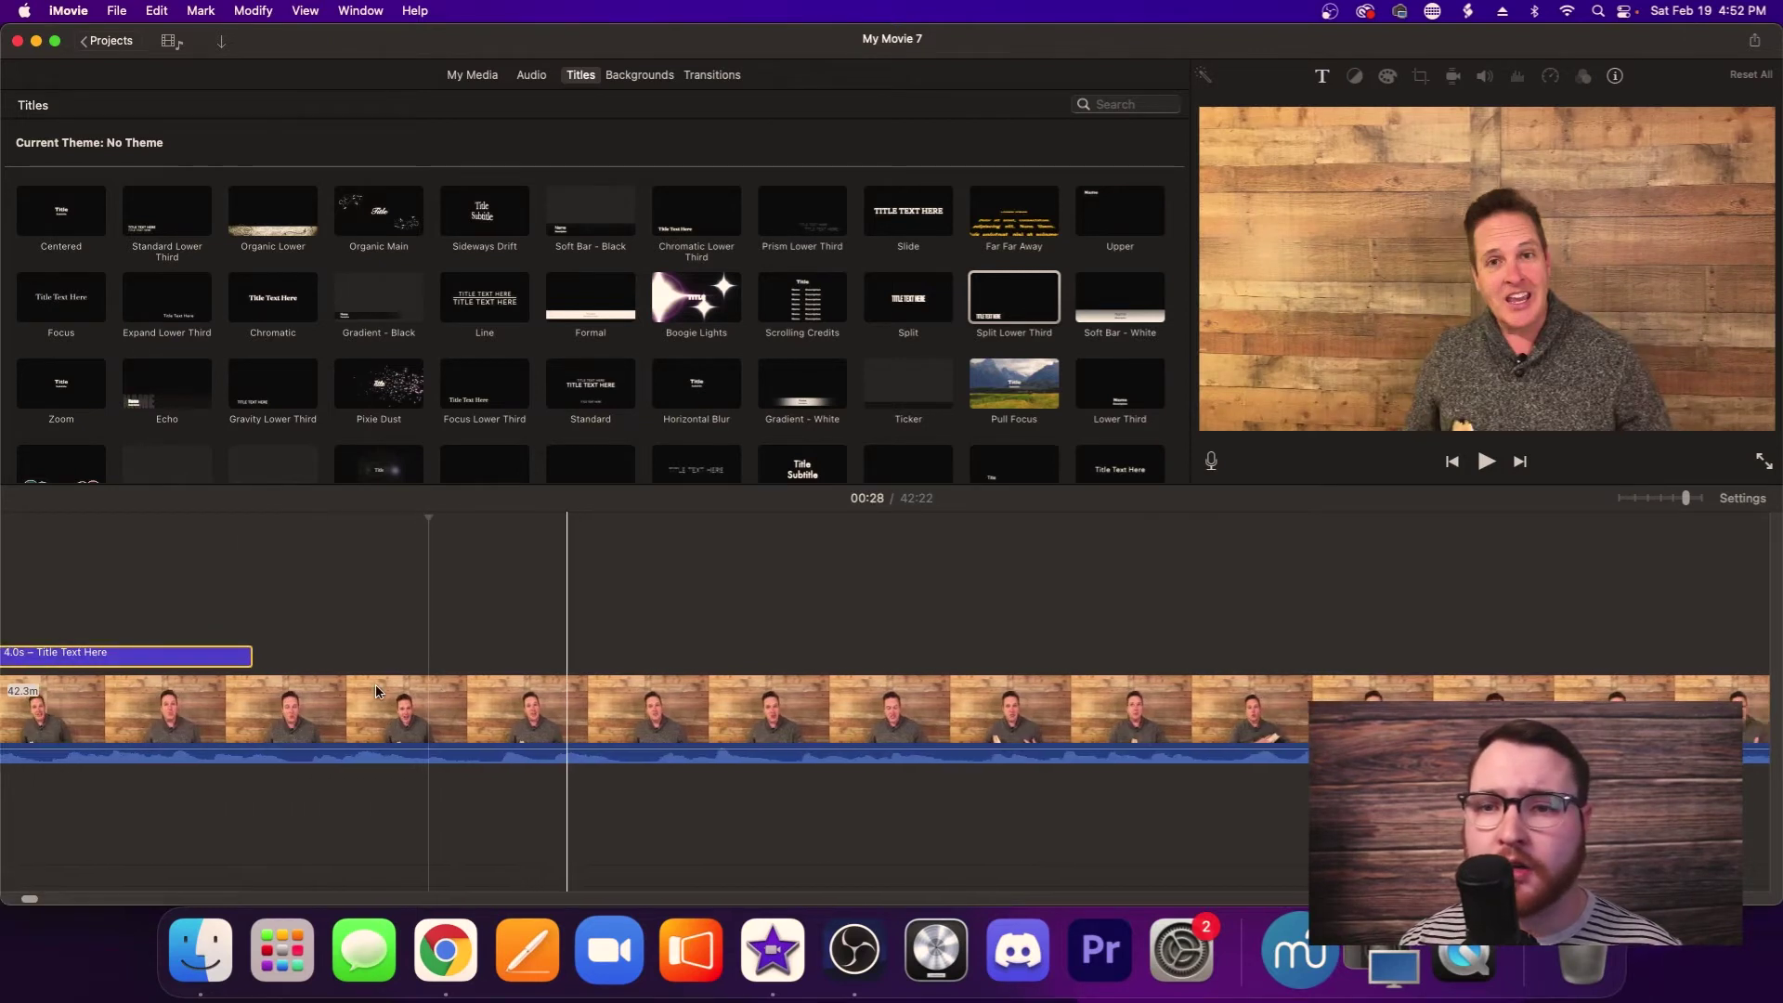
{"action": "scroll", "coordinate": [375, 690], "scroll_direction": "left", "scroll_amount": 2}
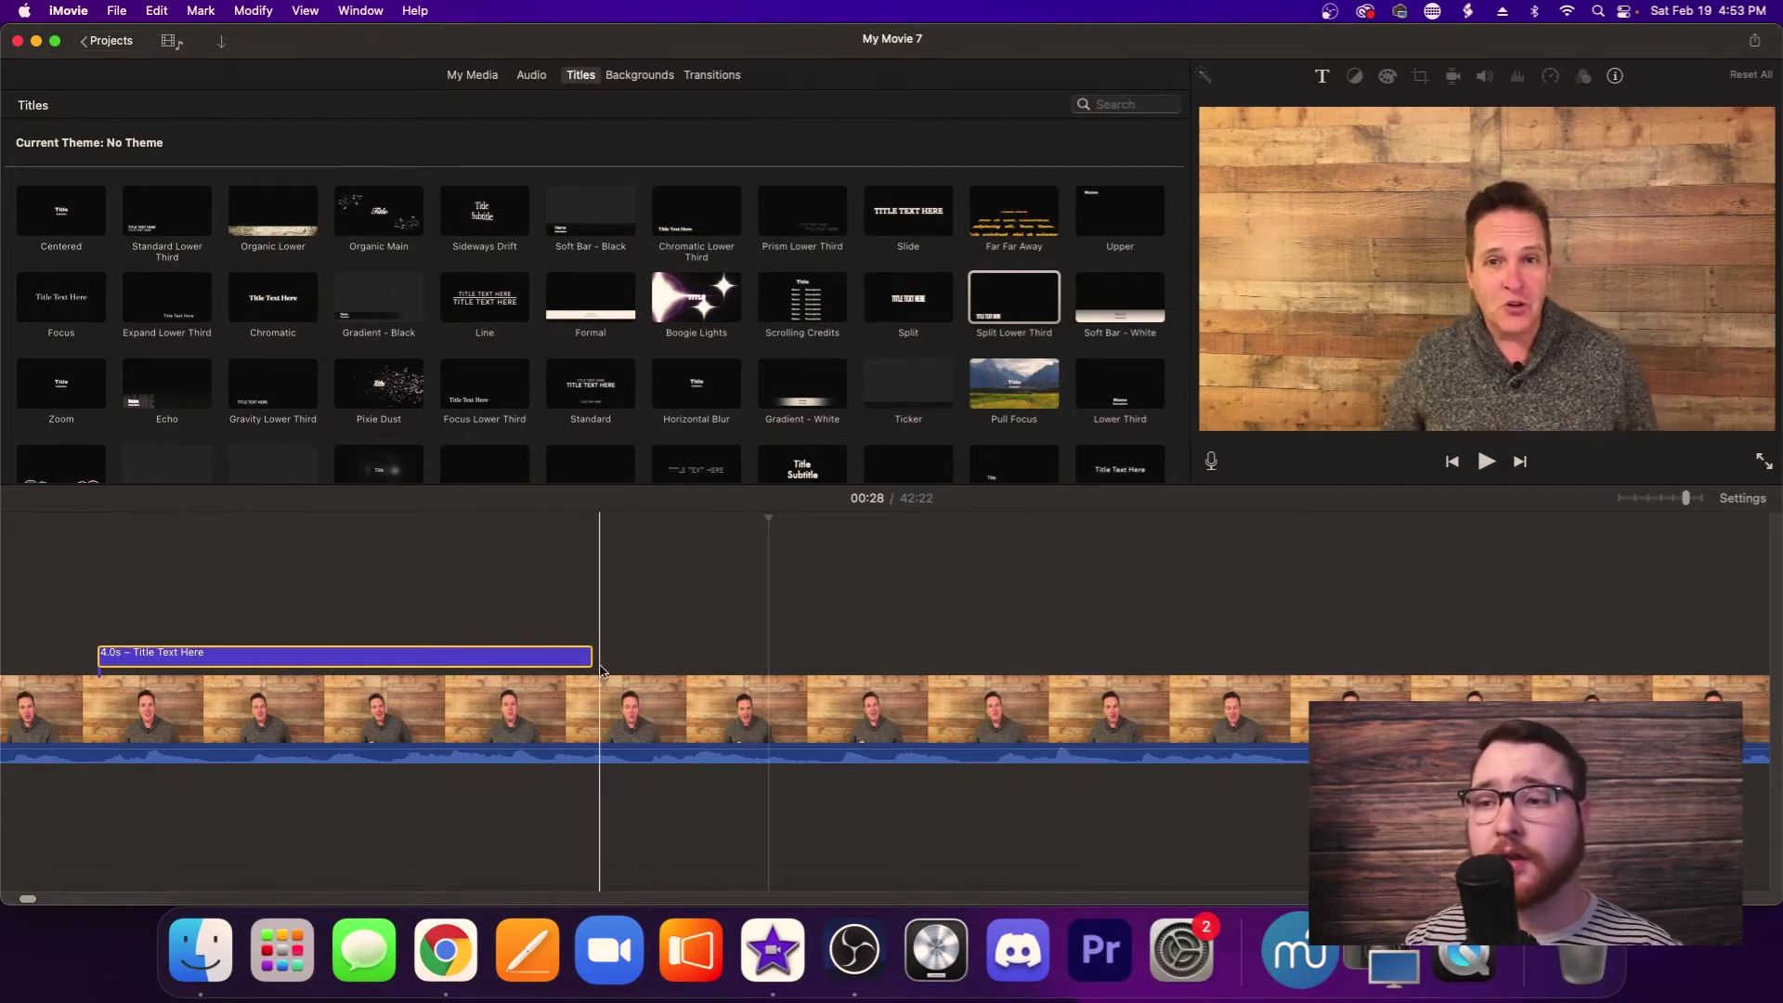
{"action": "mouse_move", "coordinate": [583, 654]}
{"action": "left_mouse_down"}
{"action": "mouse_move", "coordinate": [899, 655]}
{"action": "mouse_move", "coordinate": [585, 654]}
{"action": "left_mouse_up"}
{"action": "left_click_drag", "start_coordinate": [93, 655], "coordinate": [561, 653]}
{"action": "scroll", "coordinate": [655, 659], "scroll_direction": "right", "scroll_amount": 2}
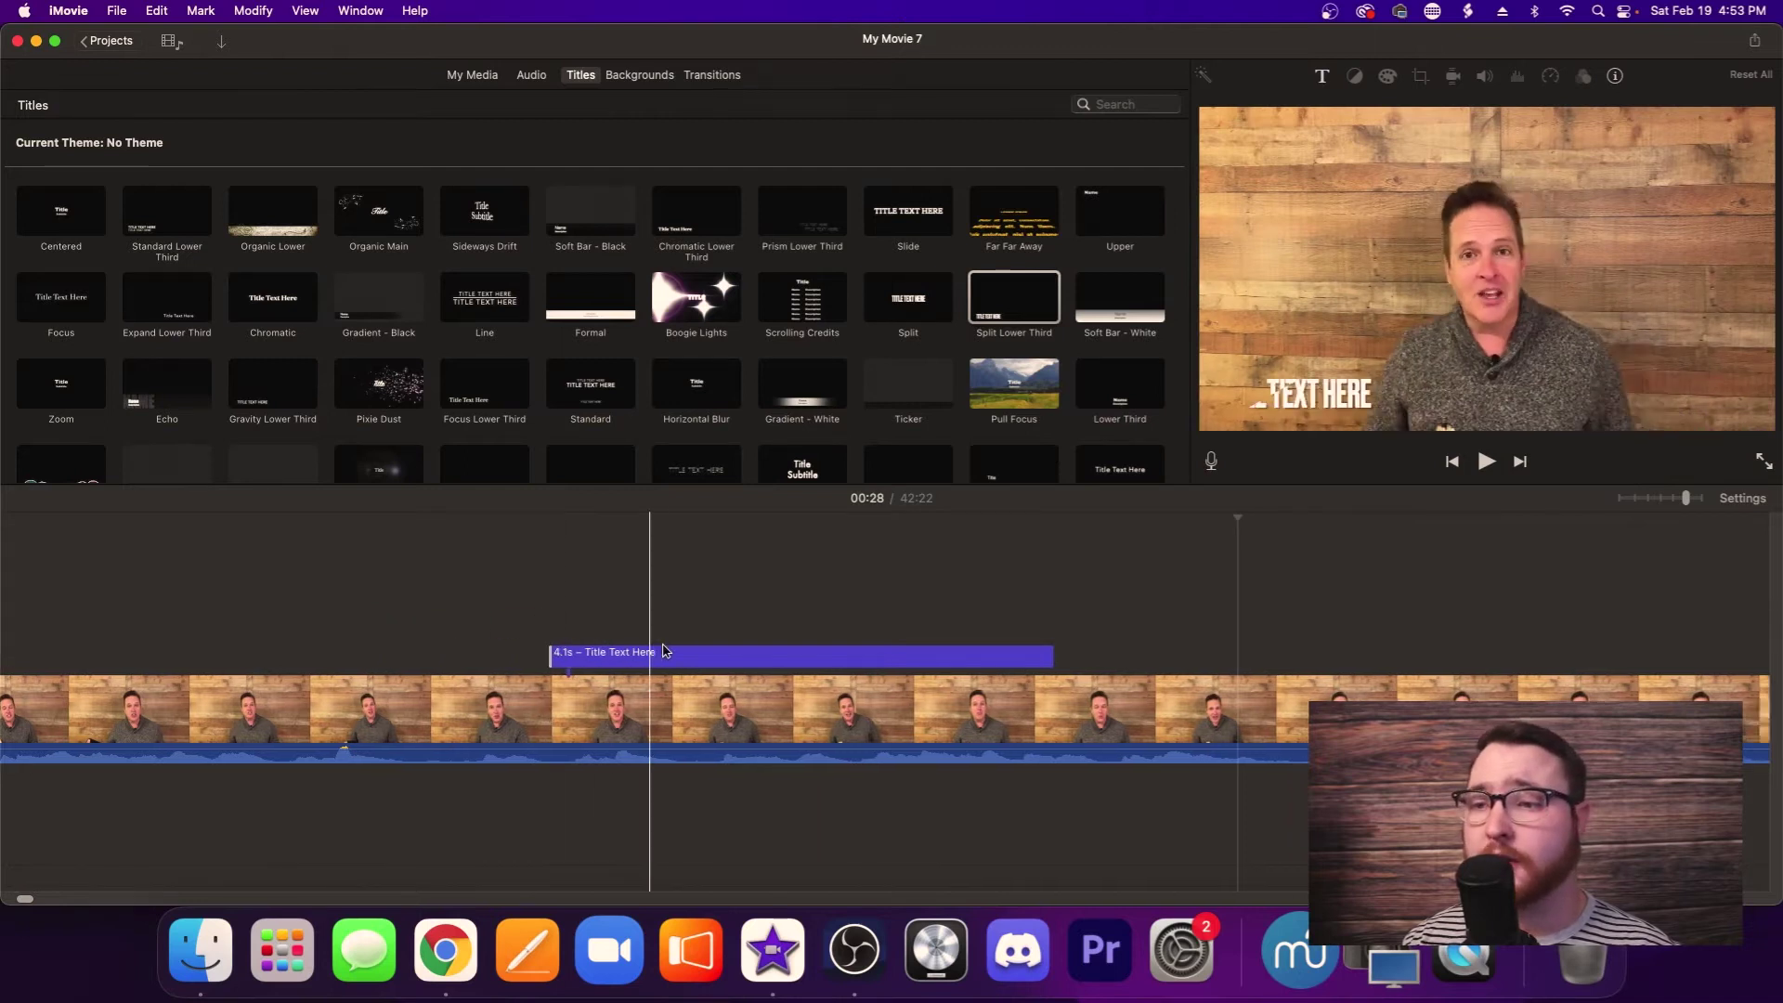
{"action": "left_click_drag", "start_coordinate": [998, 657], "coordinate": [1087, 655]}
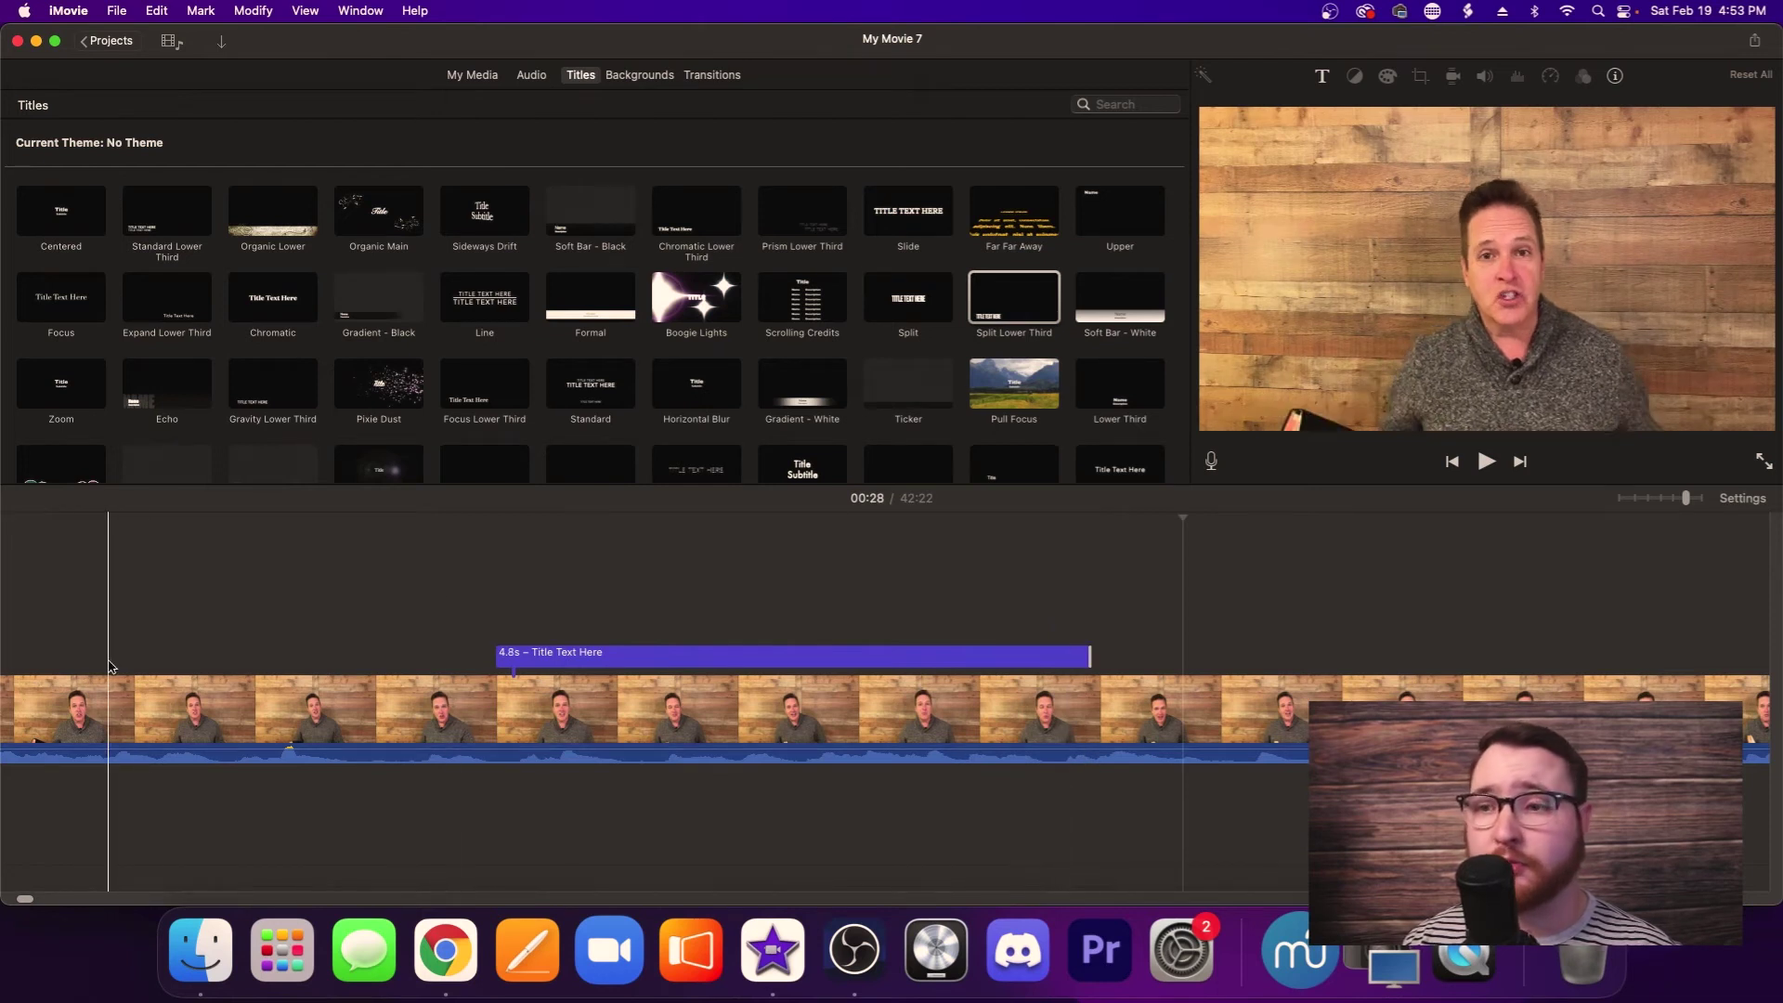
Step: Play the video from a frame with the title to preview it
{"action": "left_click", "coordinate": [595, 711]}
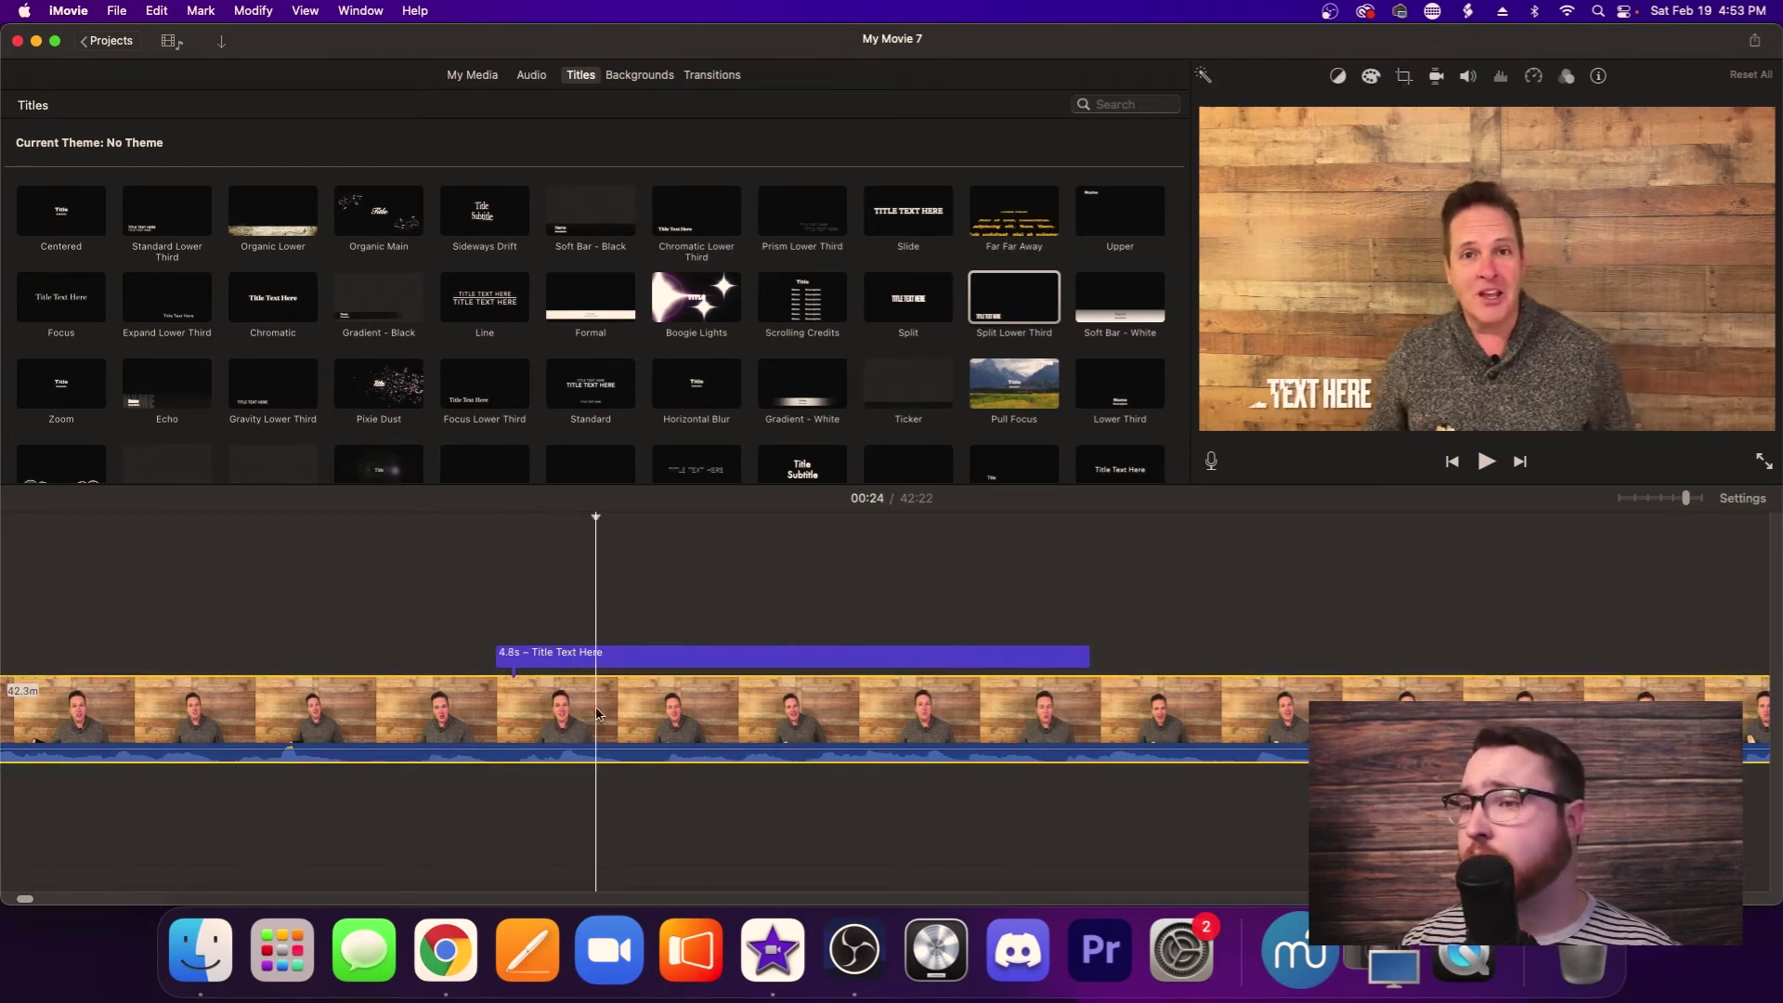
{"action": "left_click", "coordinate": [487, 576]}
{"action": "key", "text": "space"}
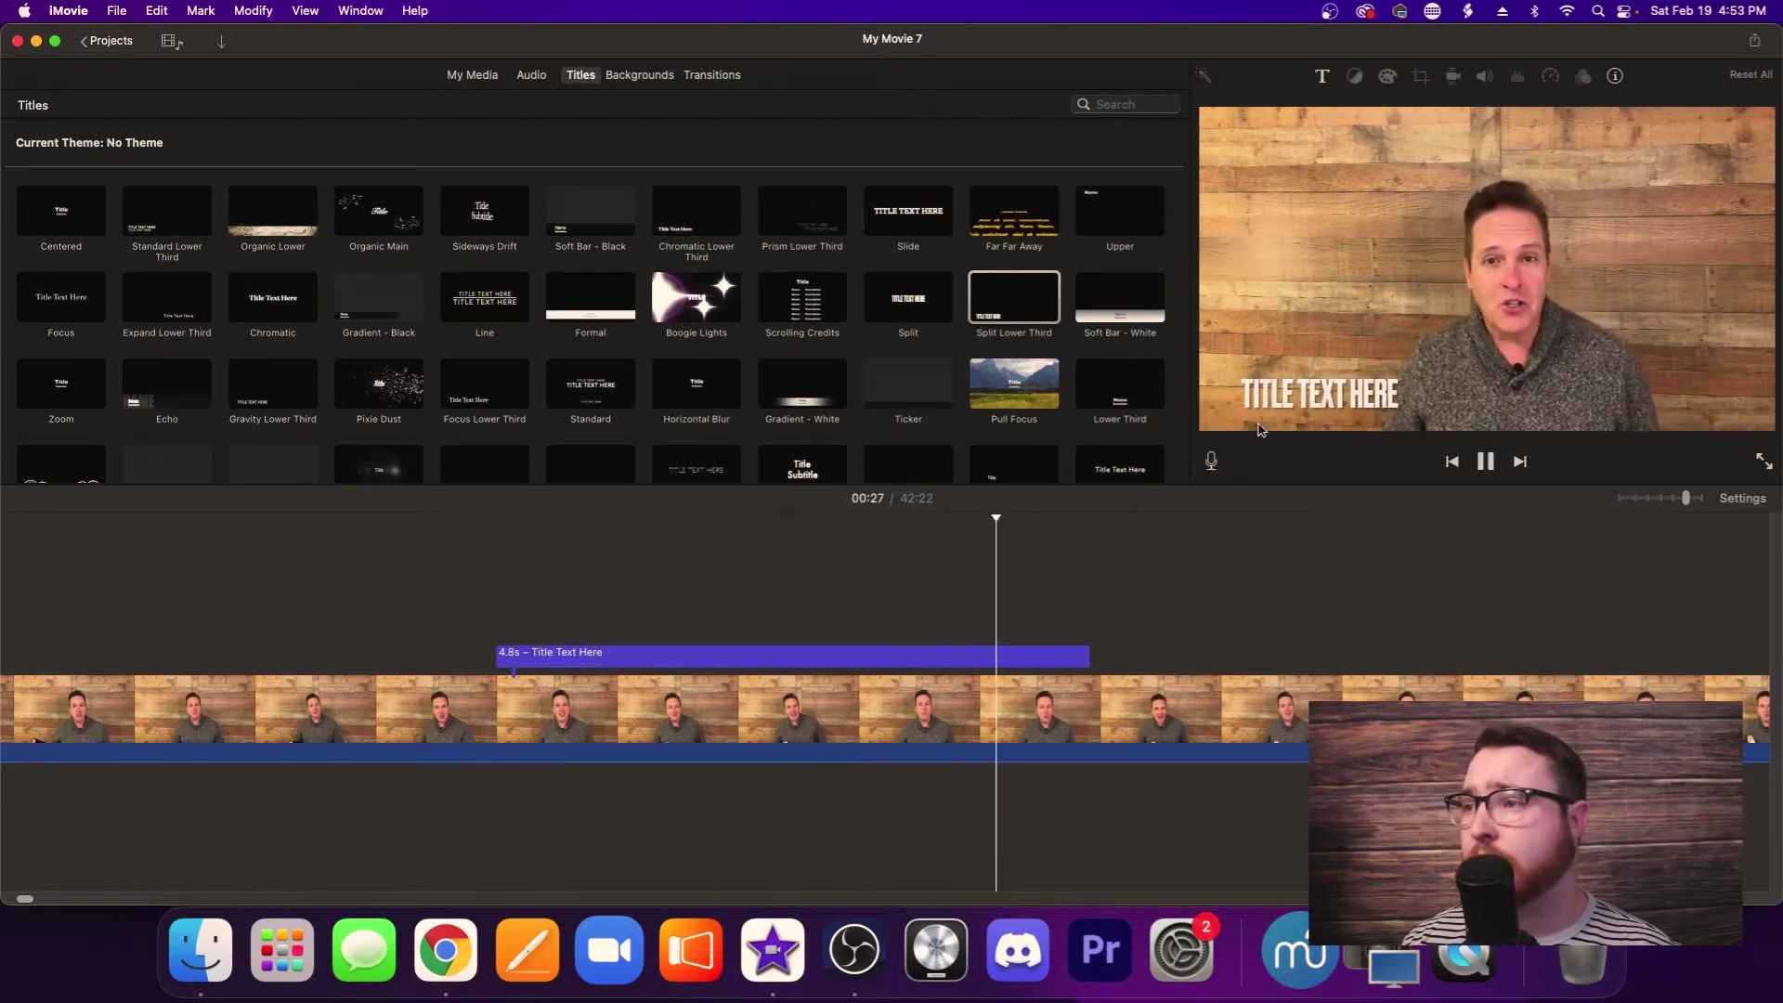
{"action": "key", "text": "space"}
{"action": "left_click", "coordinate": [531, 657]}
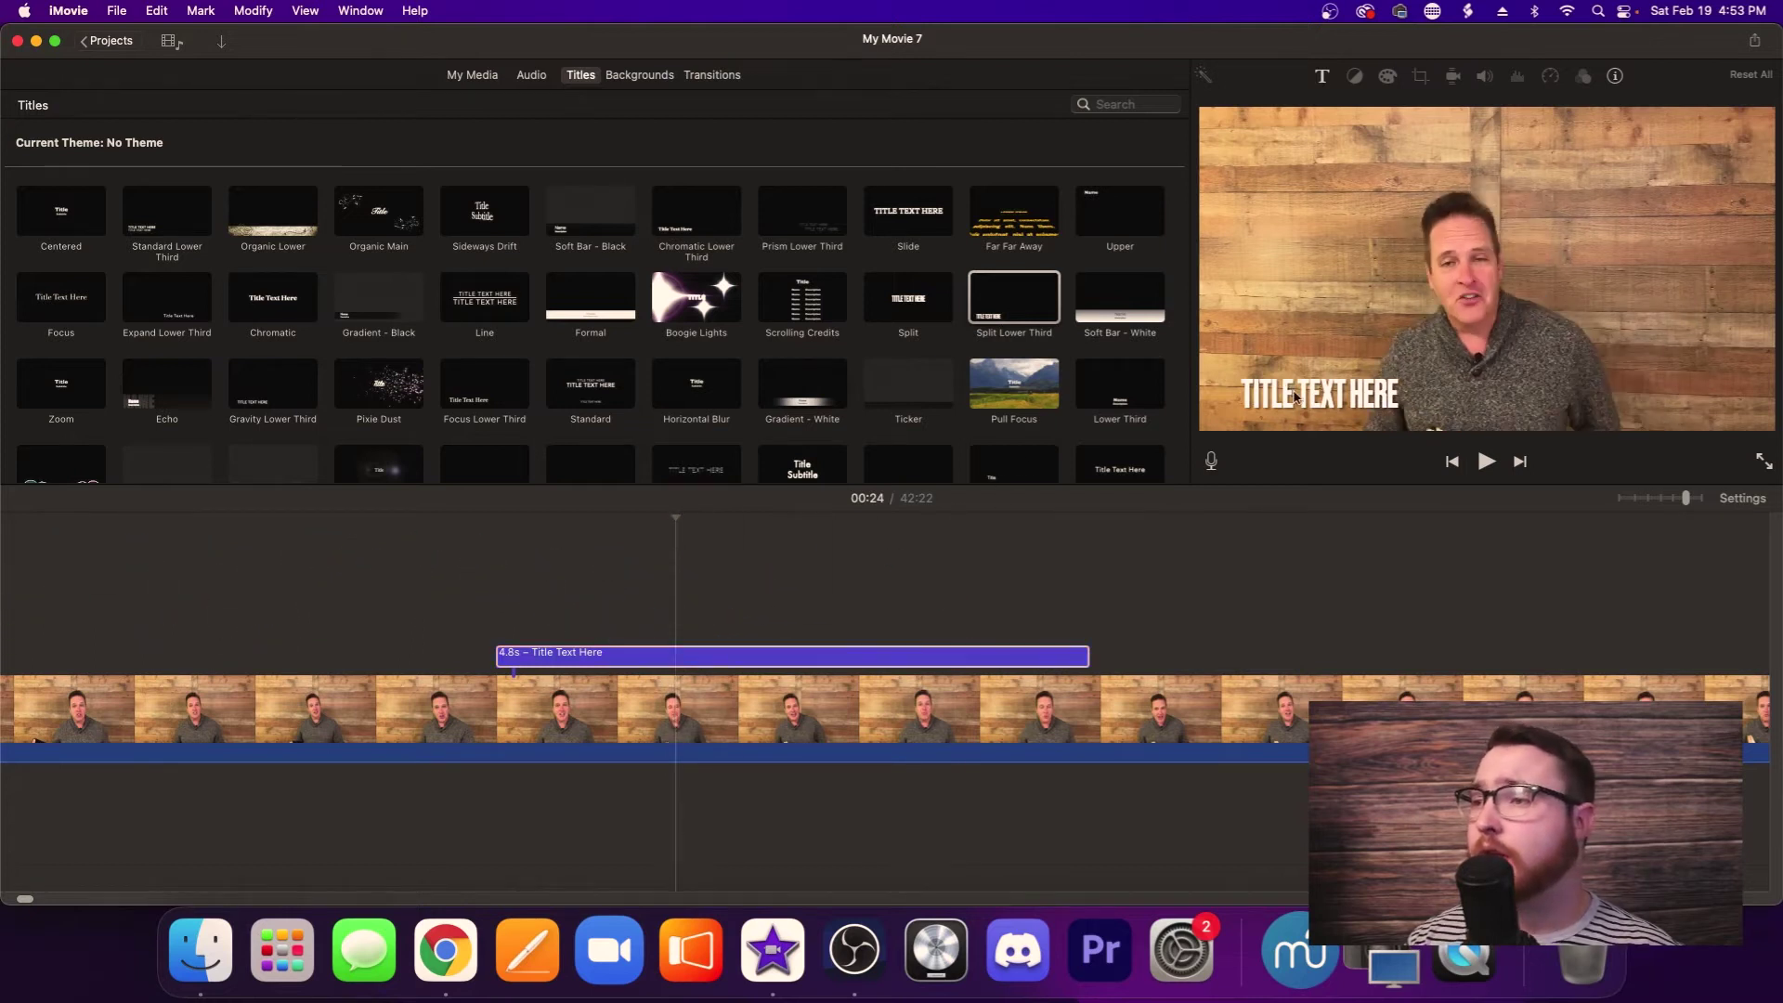
Step: Replace the placeholder title text with 'POINT #1'
{"action": "double_click", "coordinate": [1362, 388]}
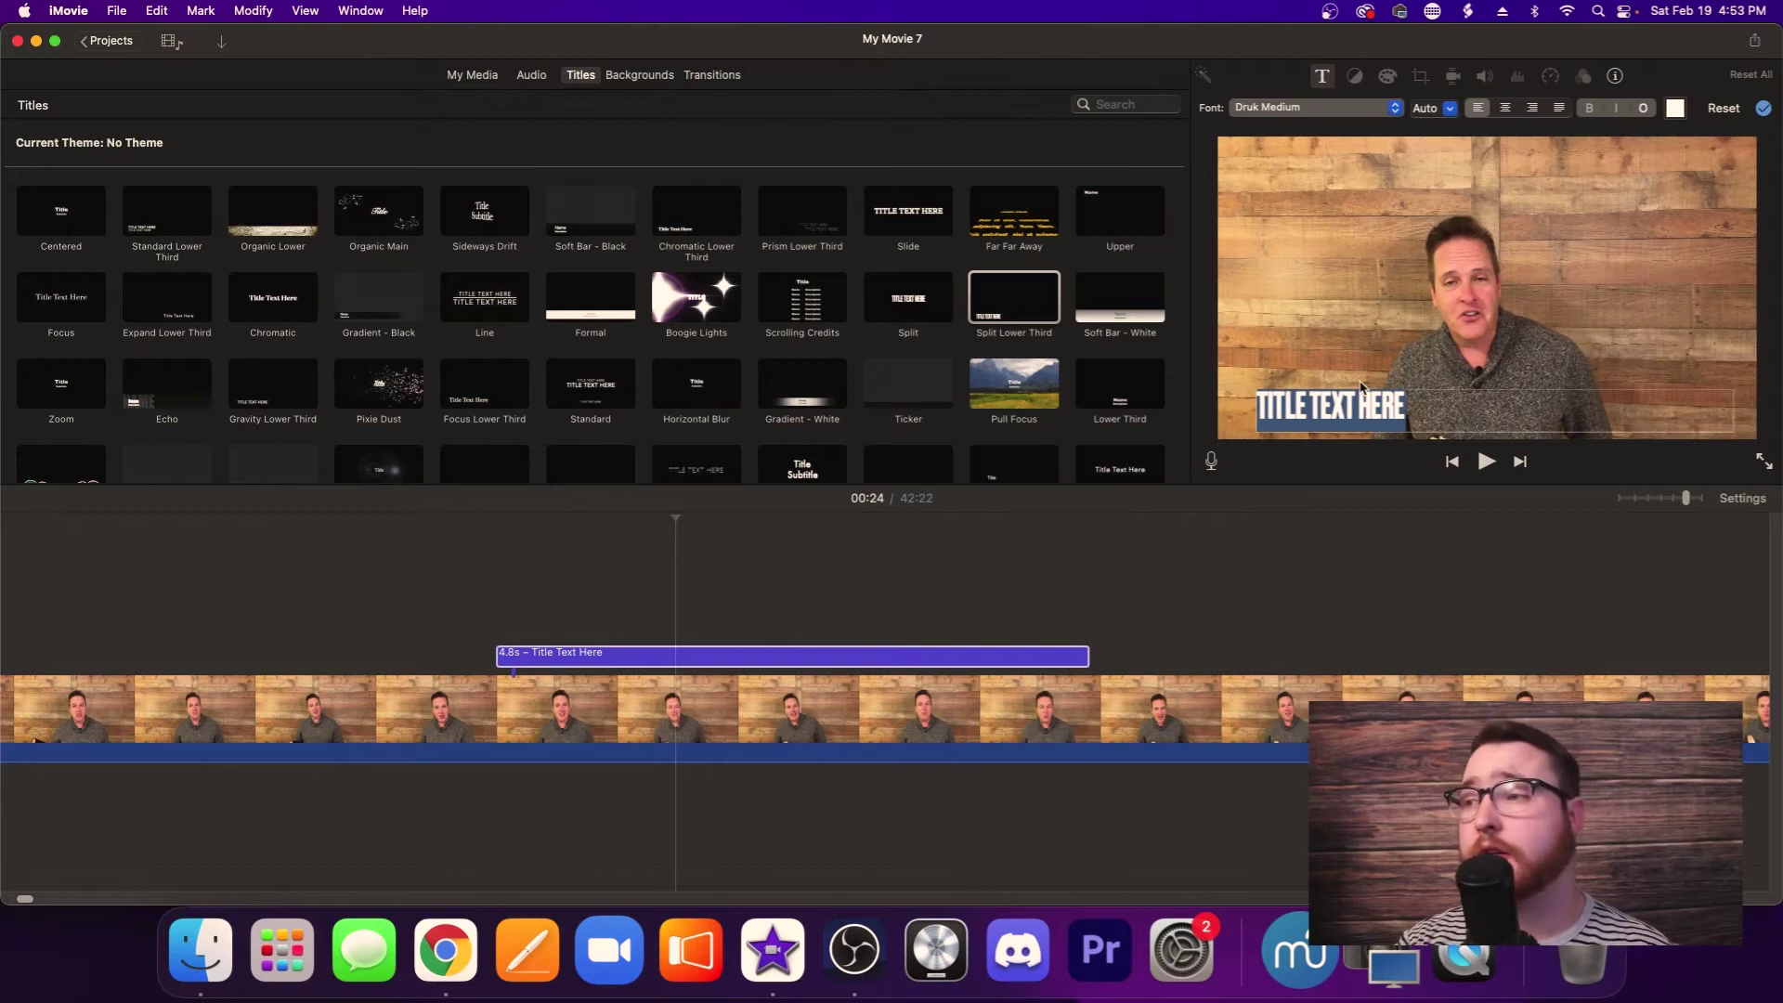
{"action": "type", "text": "POINT"}
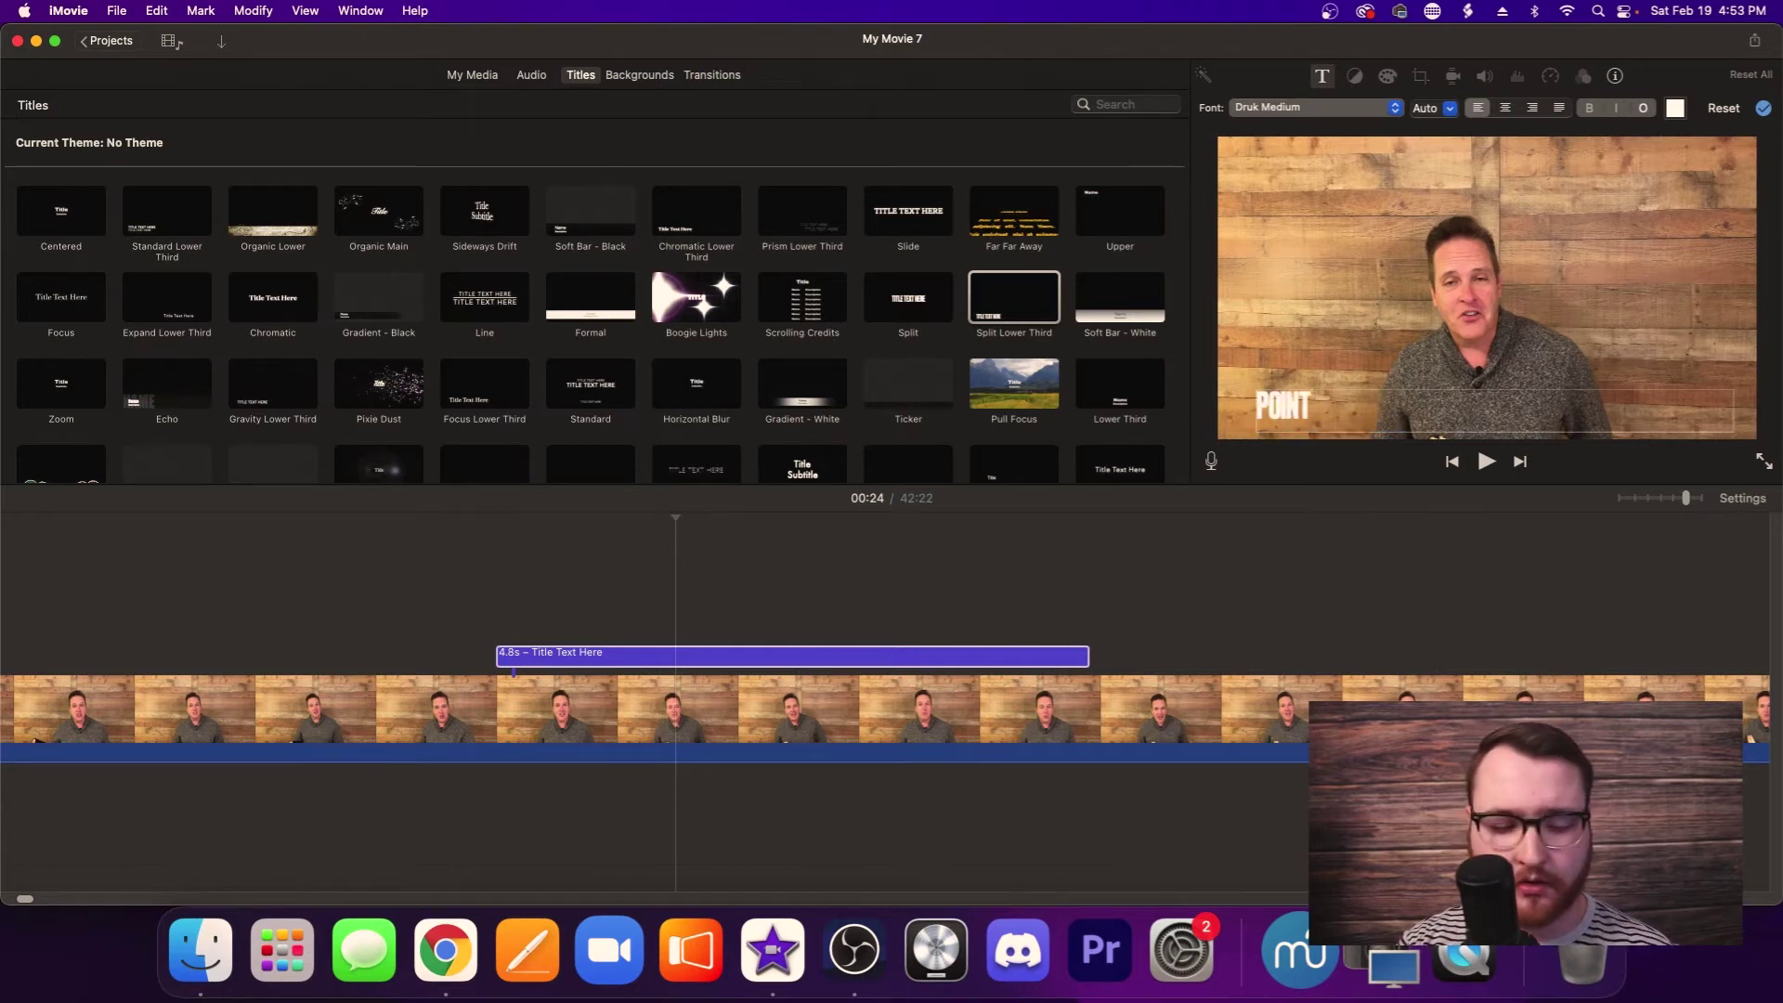
{"action": "type", "text": " #1"}
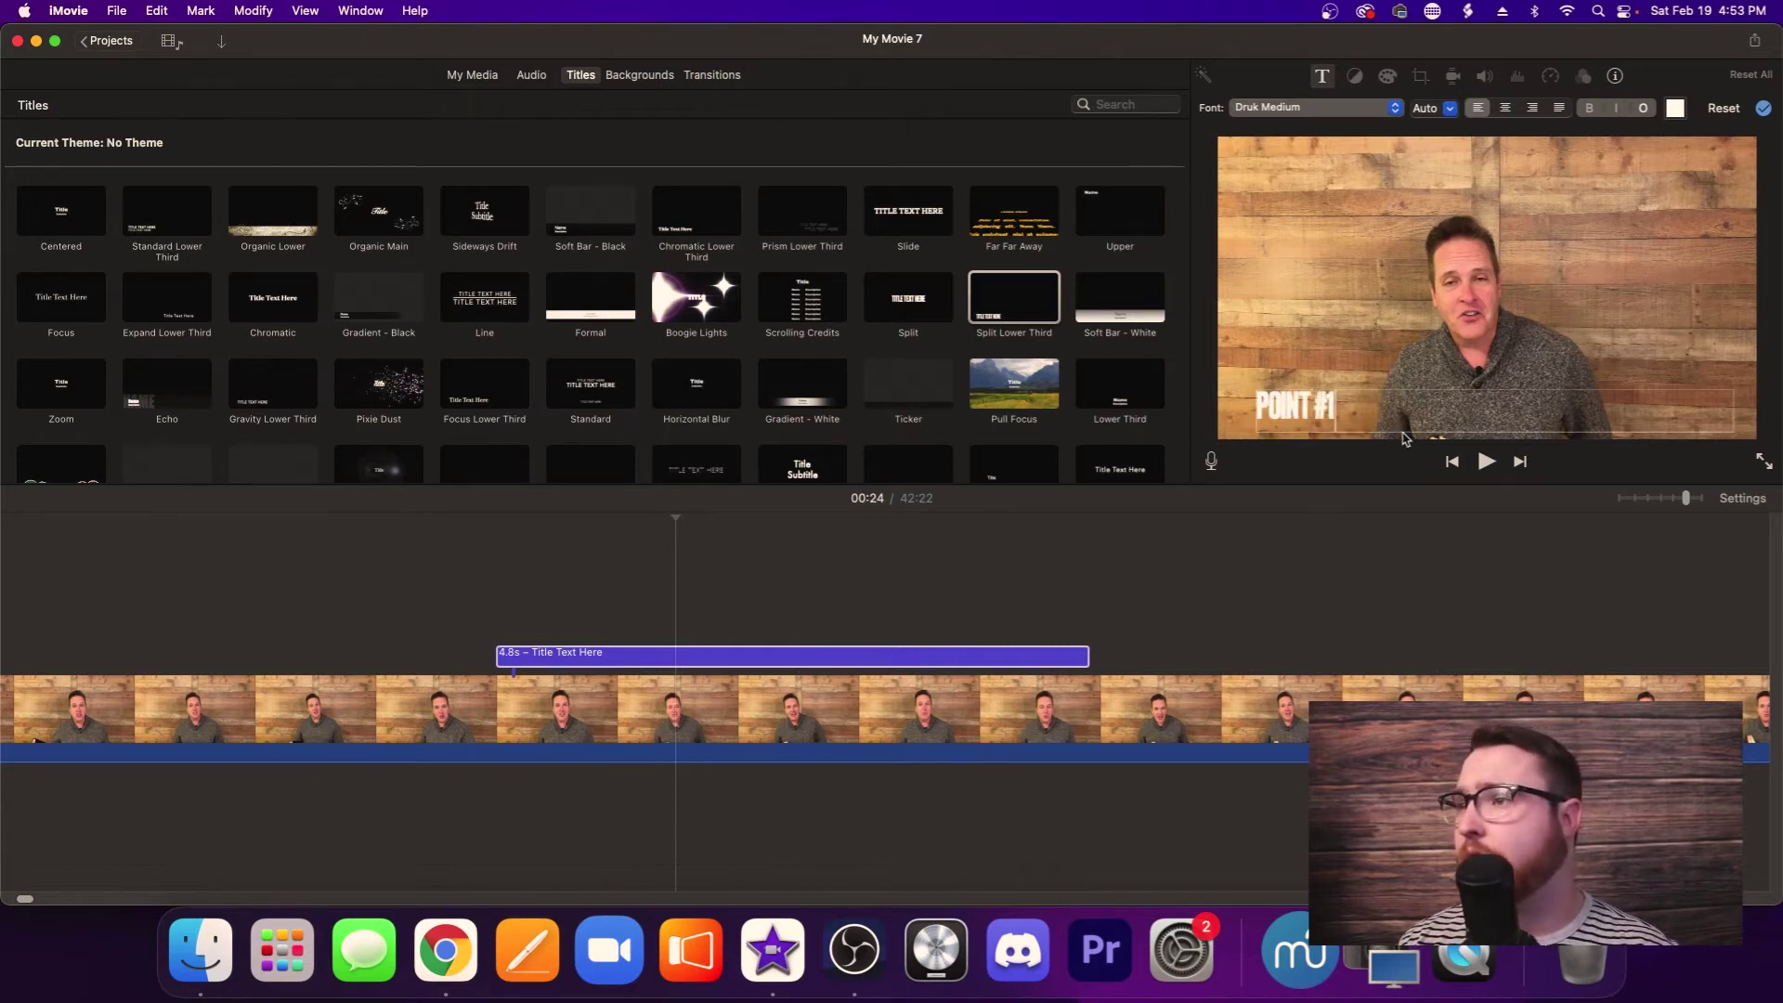
{"action": "left_click_drag", "start_coordinate": [1370, 412], "coordinate": [1250, 409]}
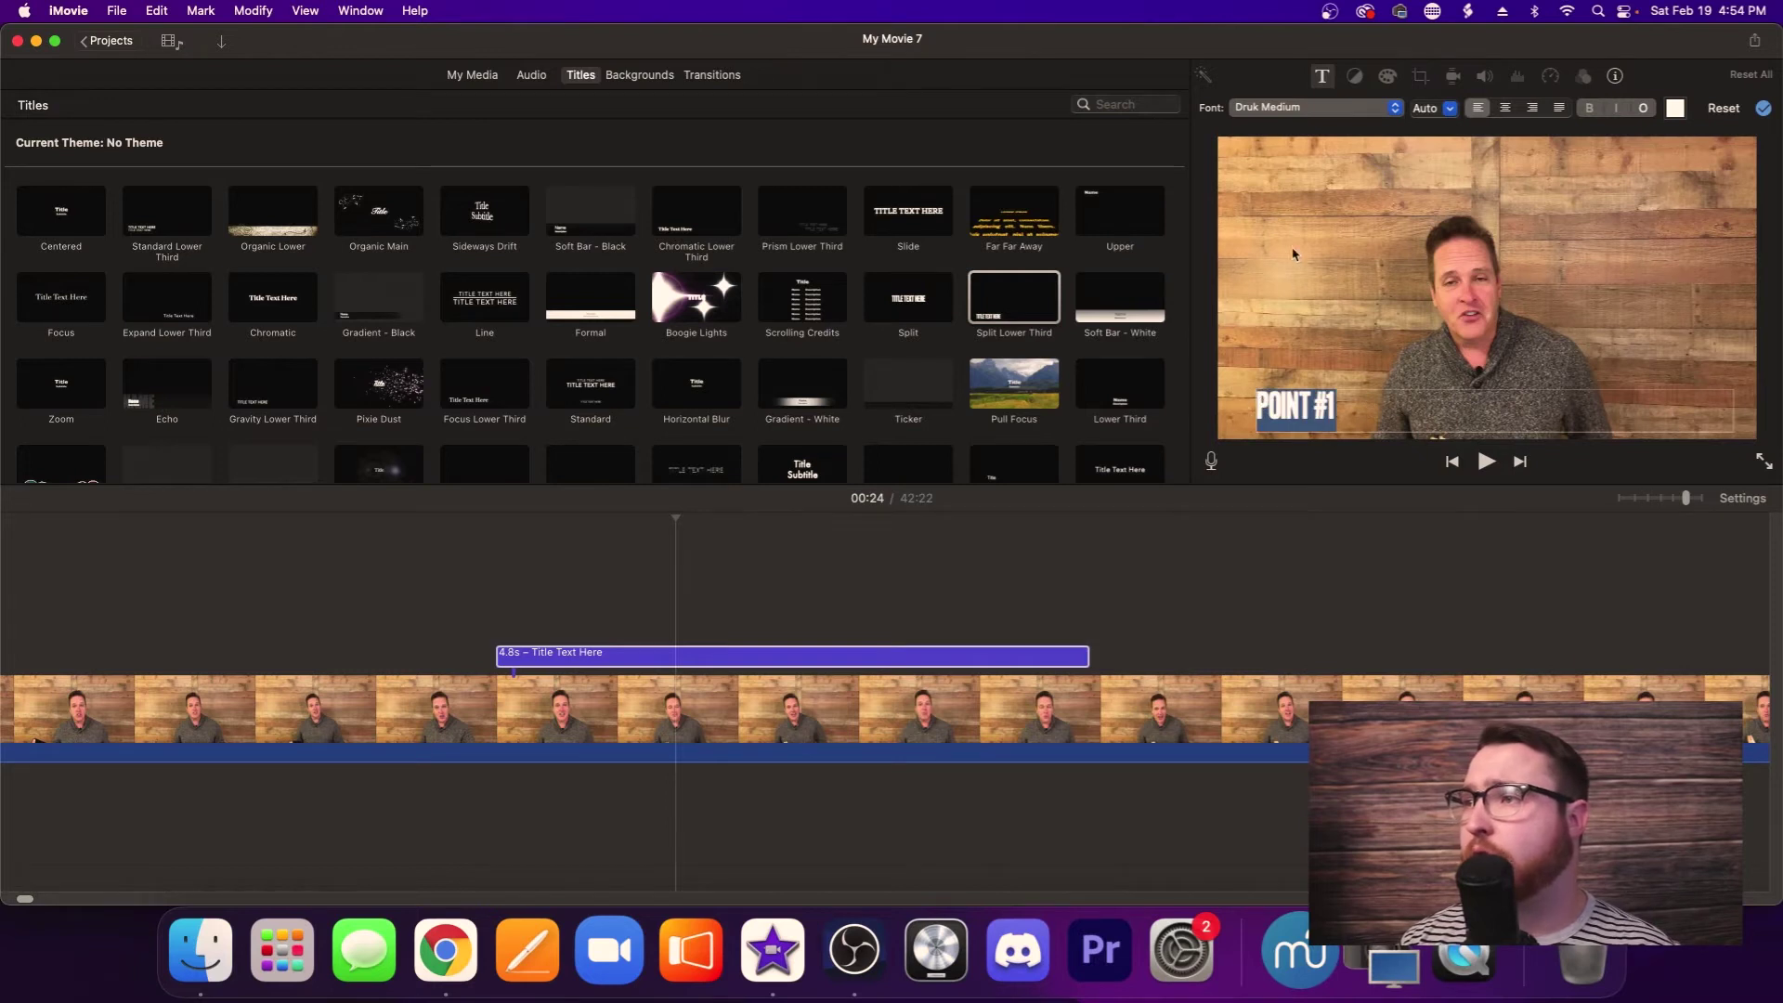
Step: Set the title font to Avenir Next Bold at size 120
{"action": "left_click", "coordinate": [1334, 109]}
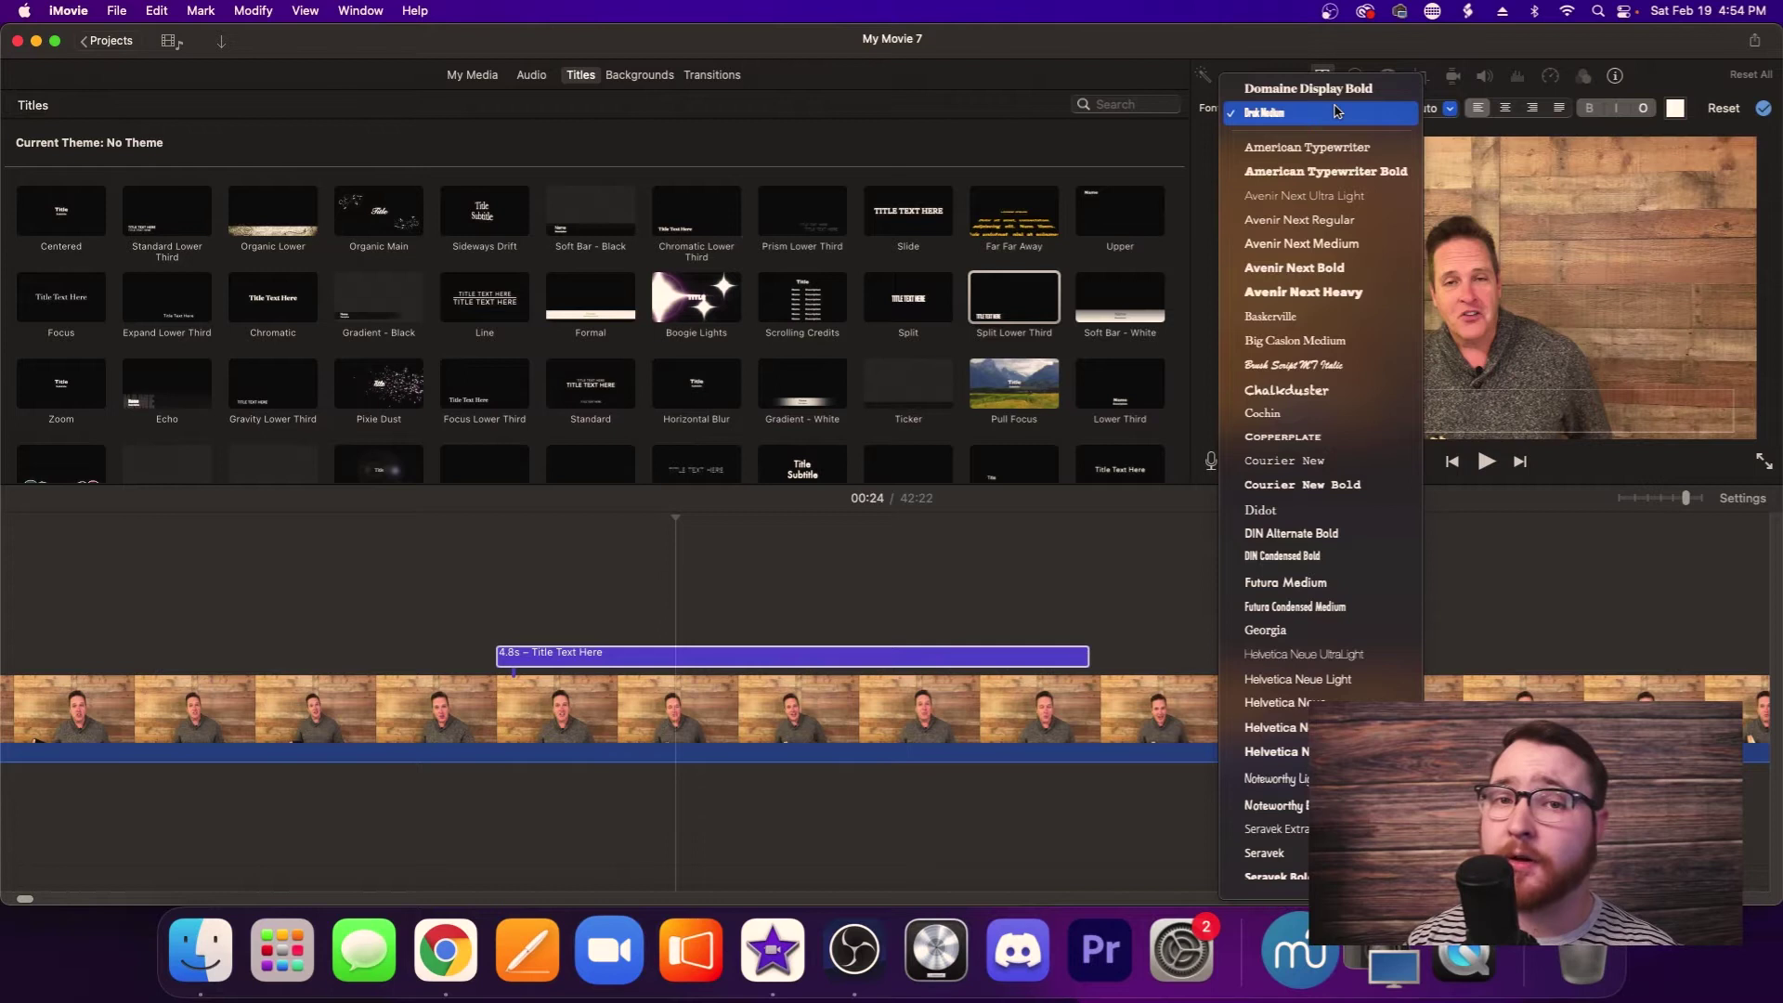
{"action": "left_click", "coordinate": [1325, 268]}
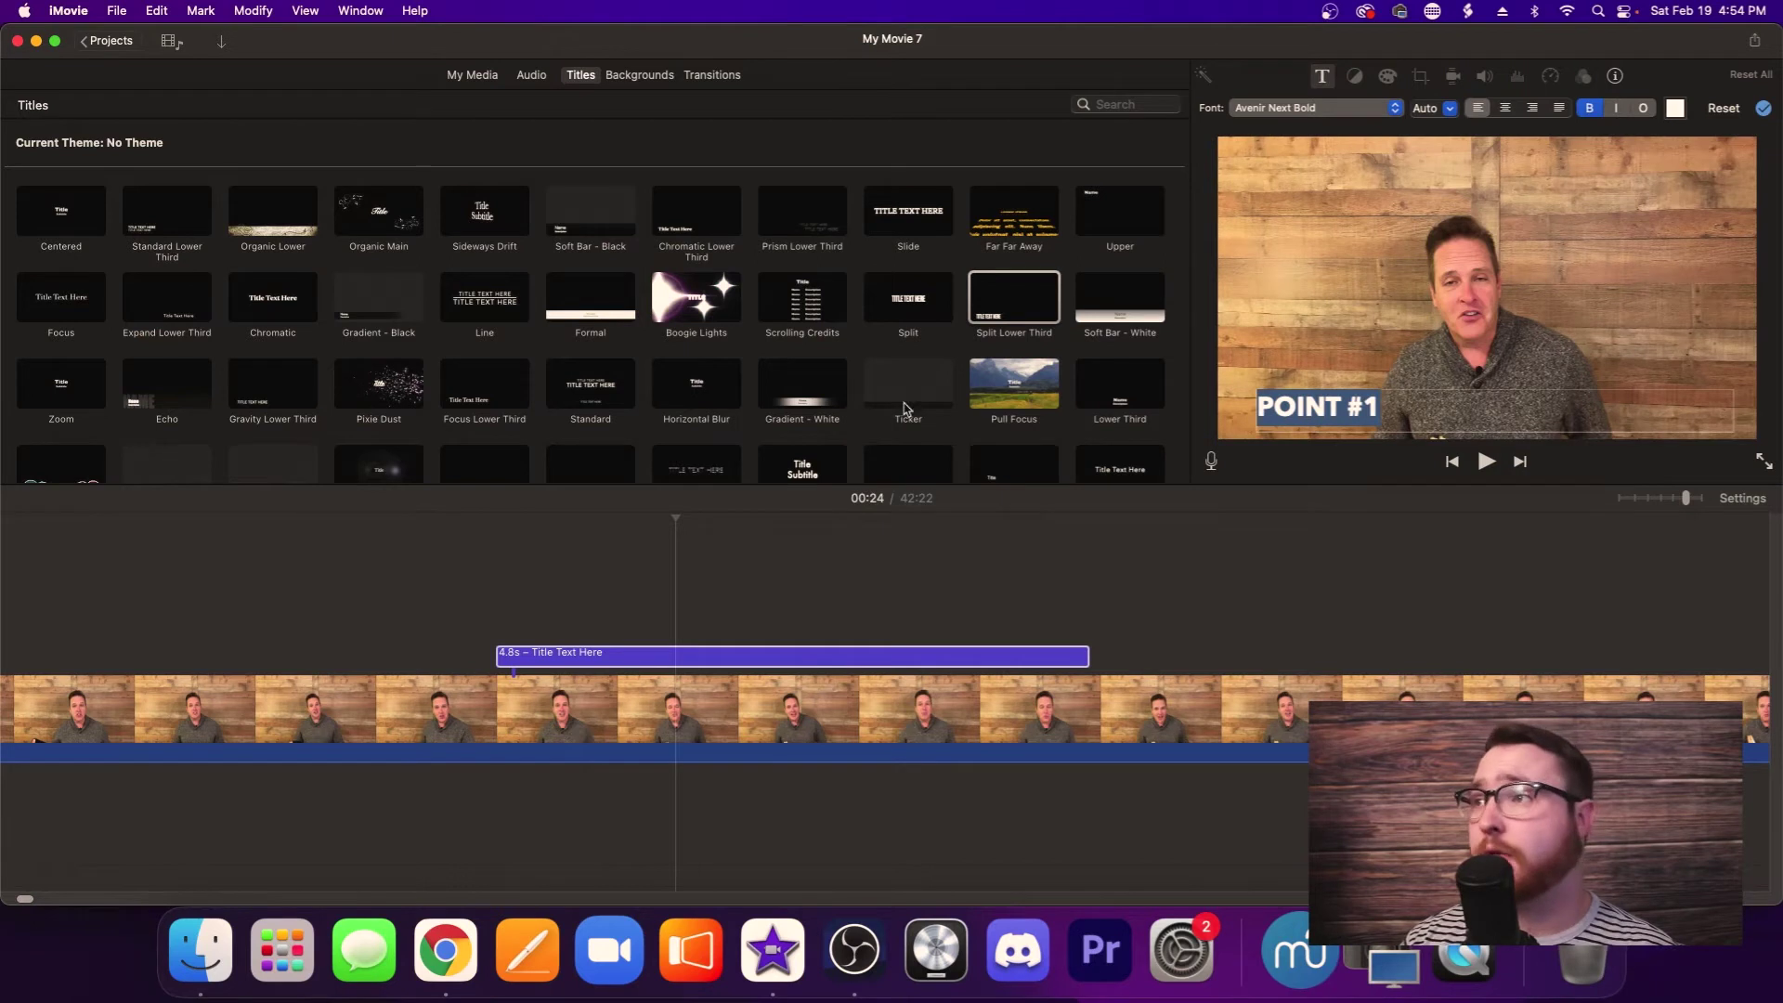
{"action": "left_click", "coordinate": [1430, 110]}
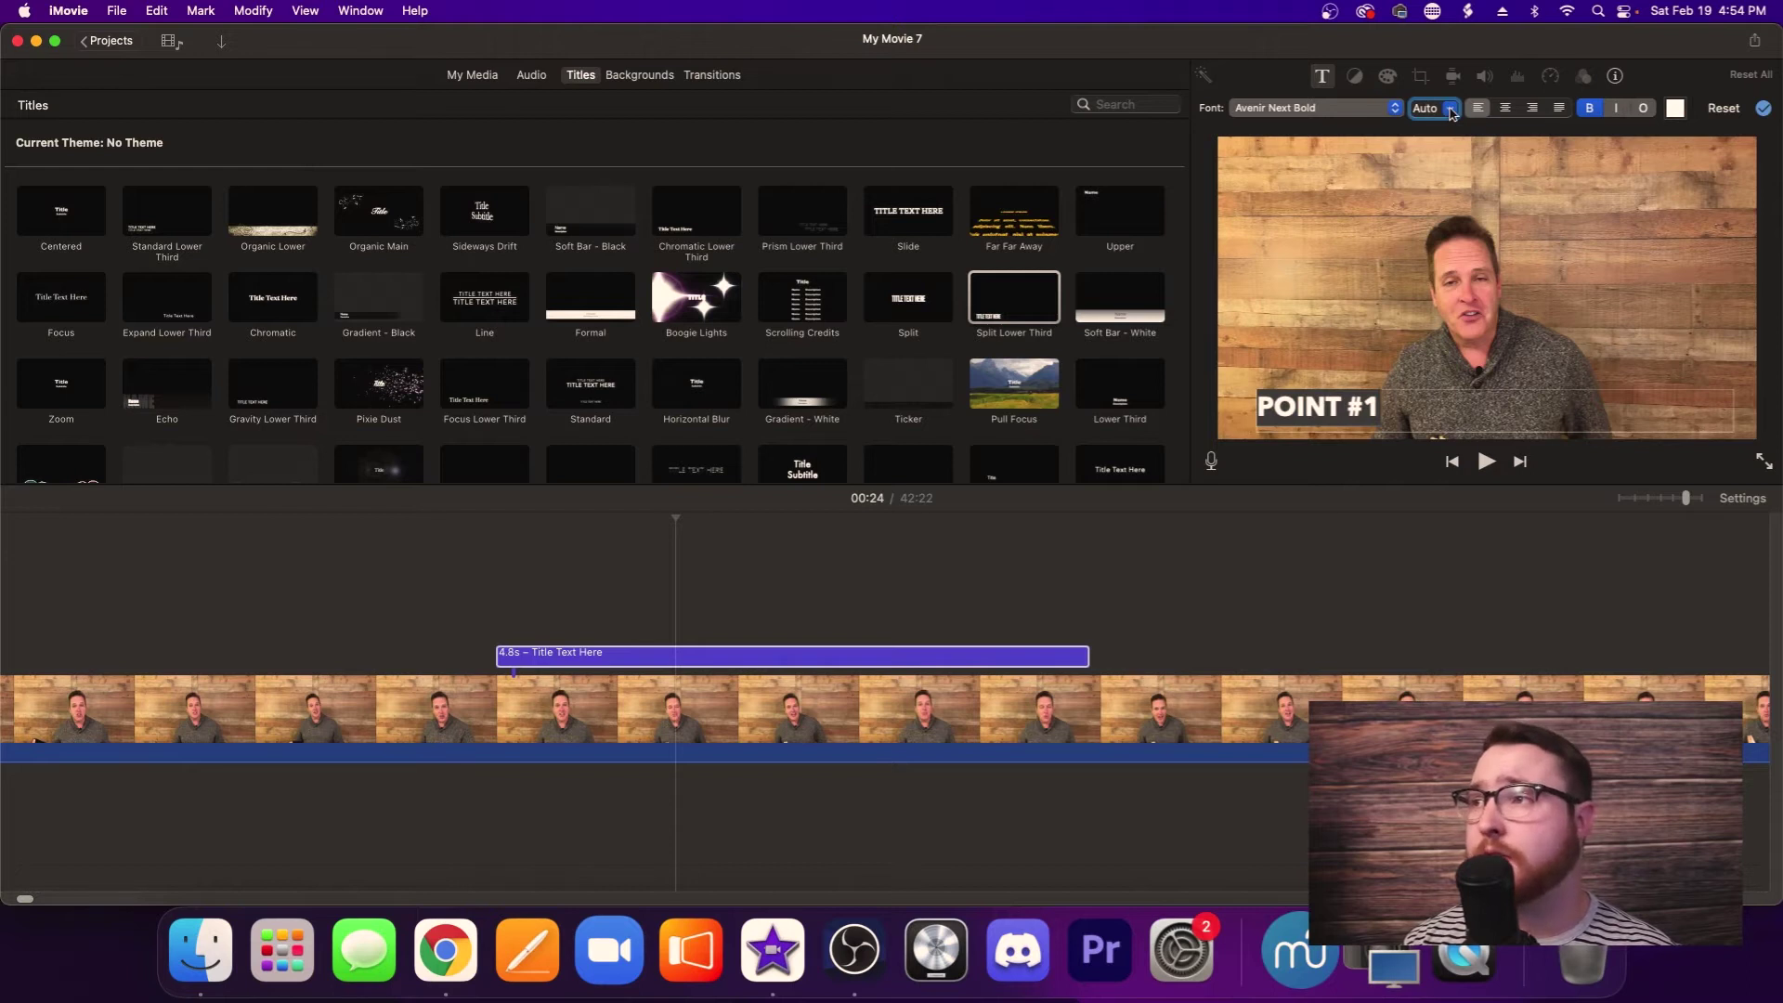
{"action": "left_click", "coordinate": [1450, 110]}
{"action": "scroll", "coordinate": [1440, 167], "scroll_direction": "up", "scroll_amount": 3}
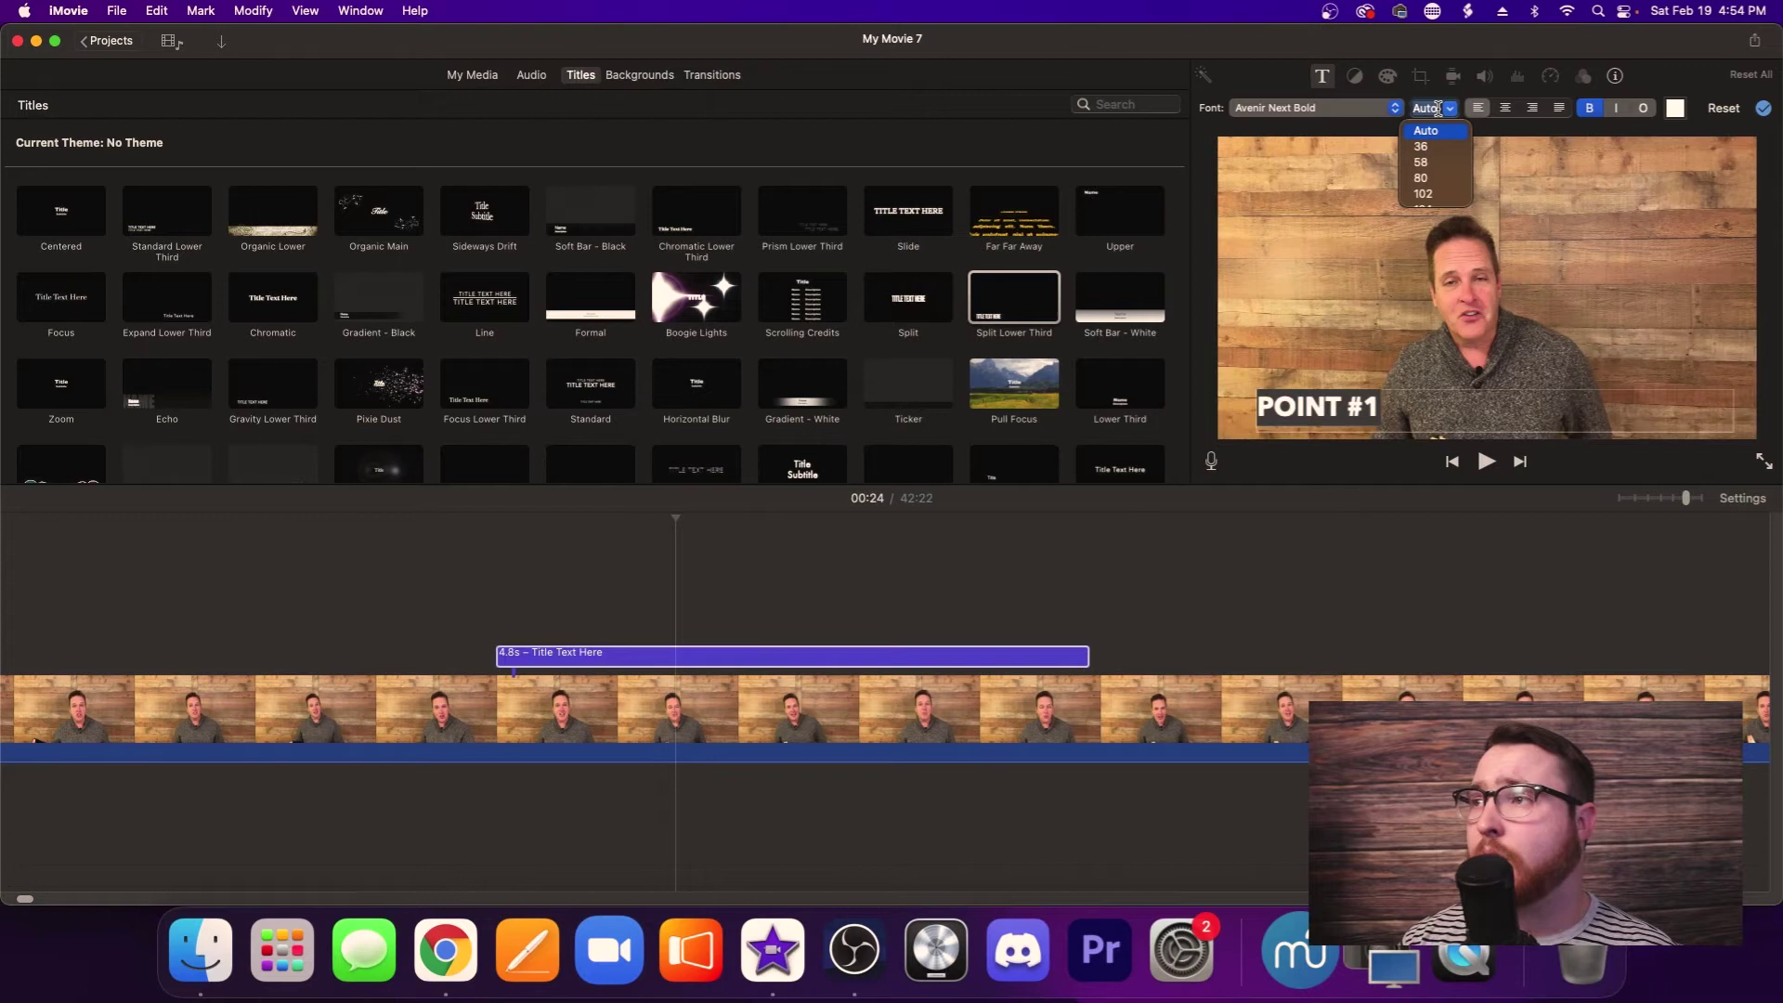
{"action": "type", "text": "120"}
{"action": "key", "text": "Return"}
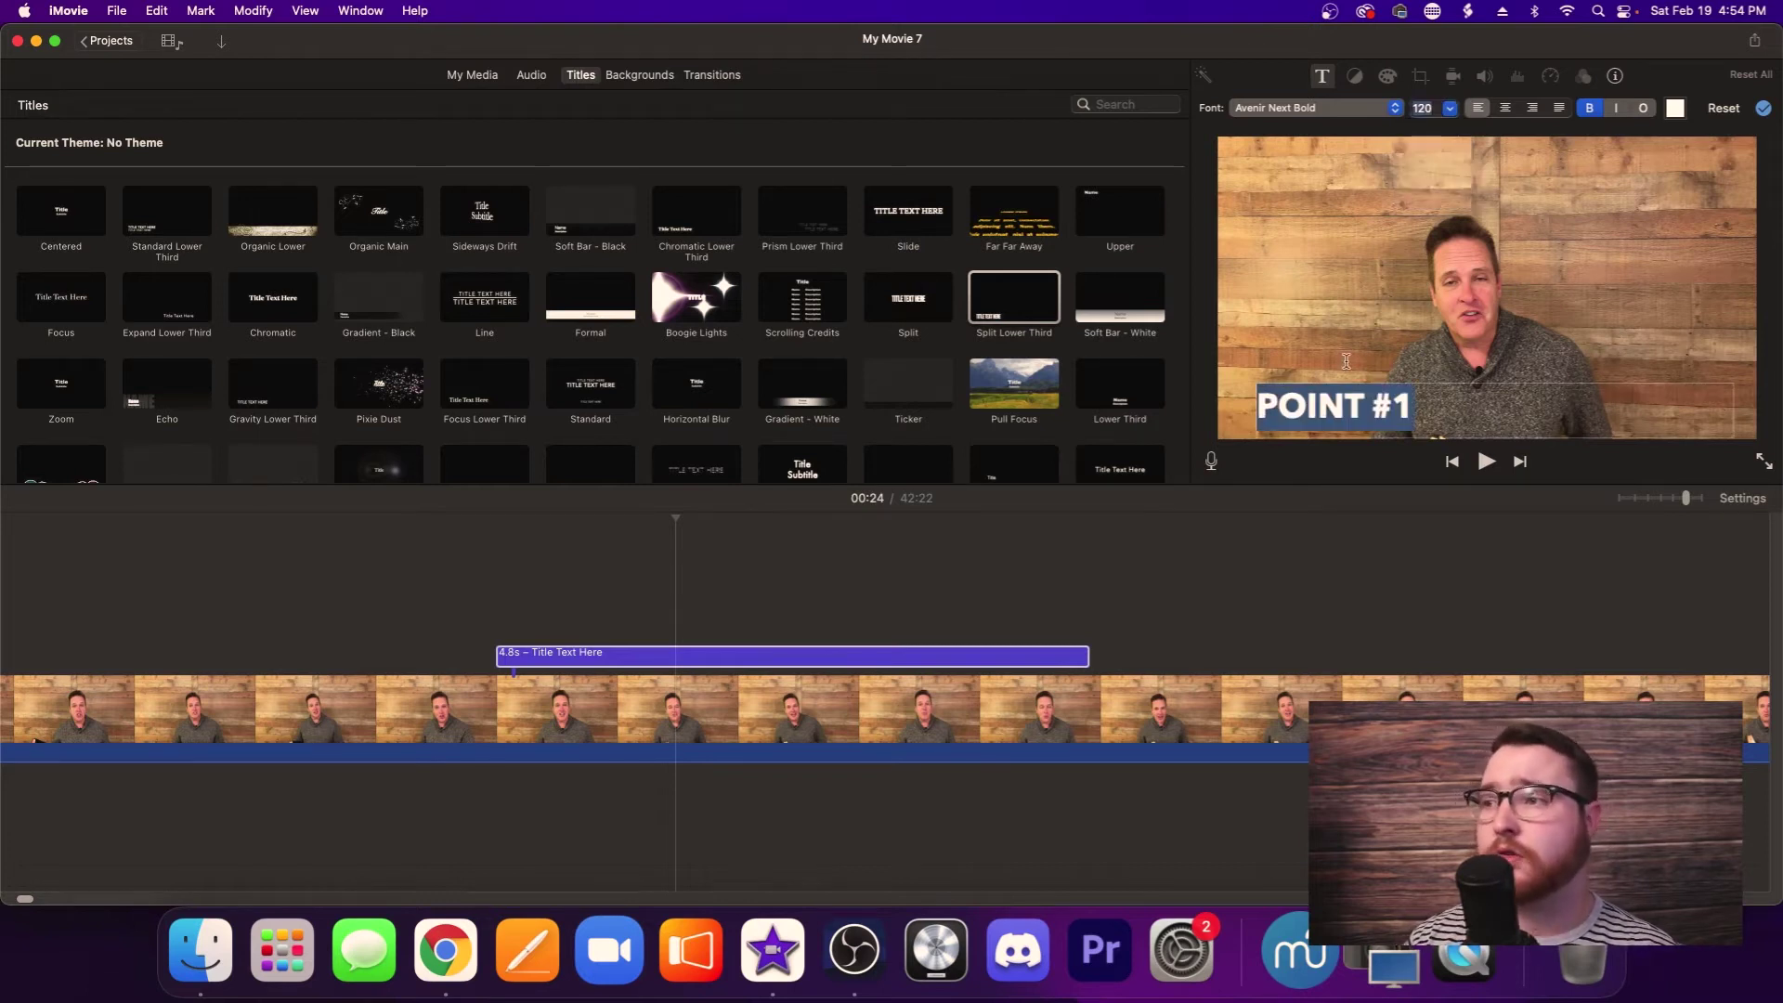
Step: Try centre, right and justified alignment, then return the title to left-aligned
{"action": "left_click", "coordinate": [800, 601]}
{"action": "left_click", "coordinate": [666, 659]}
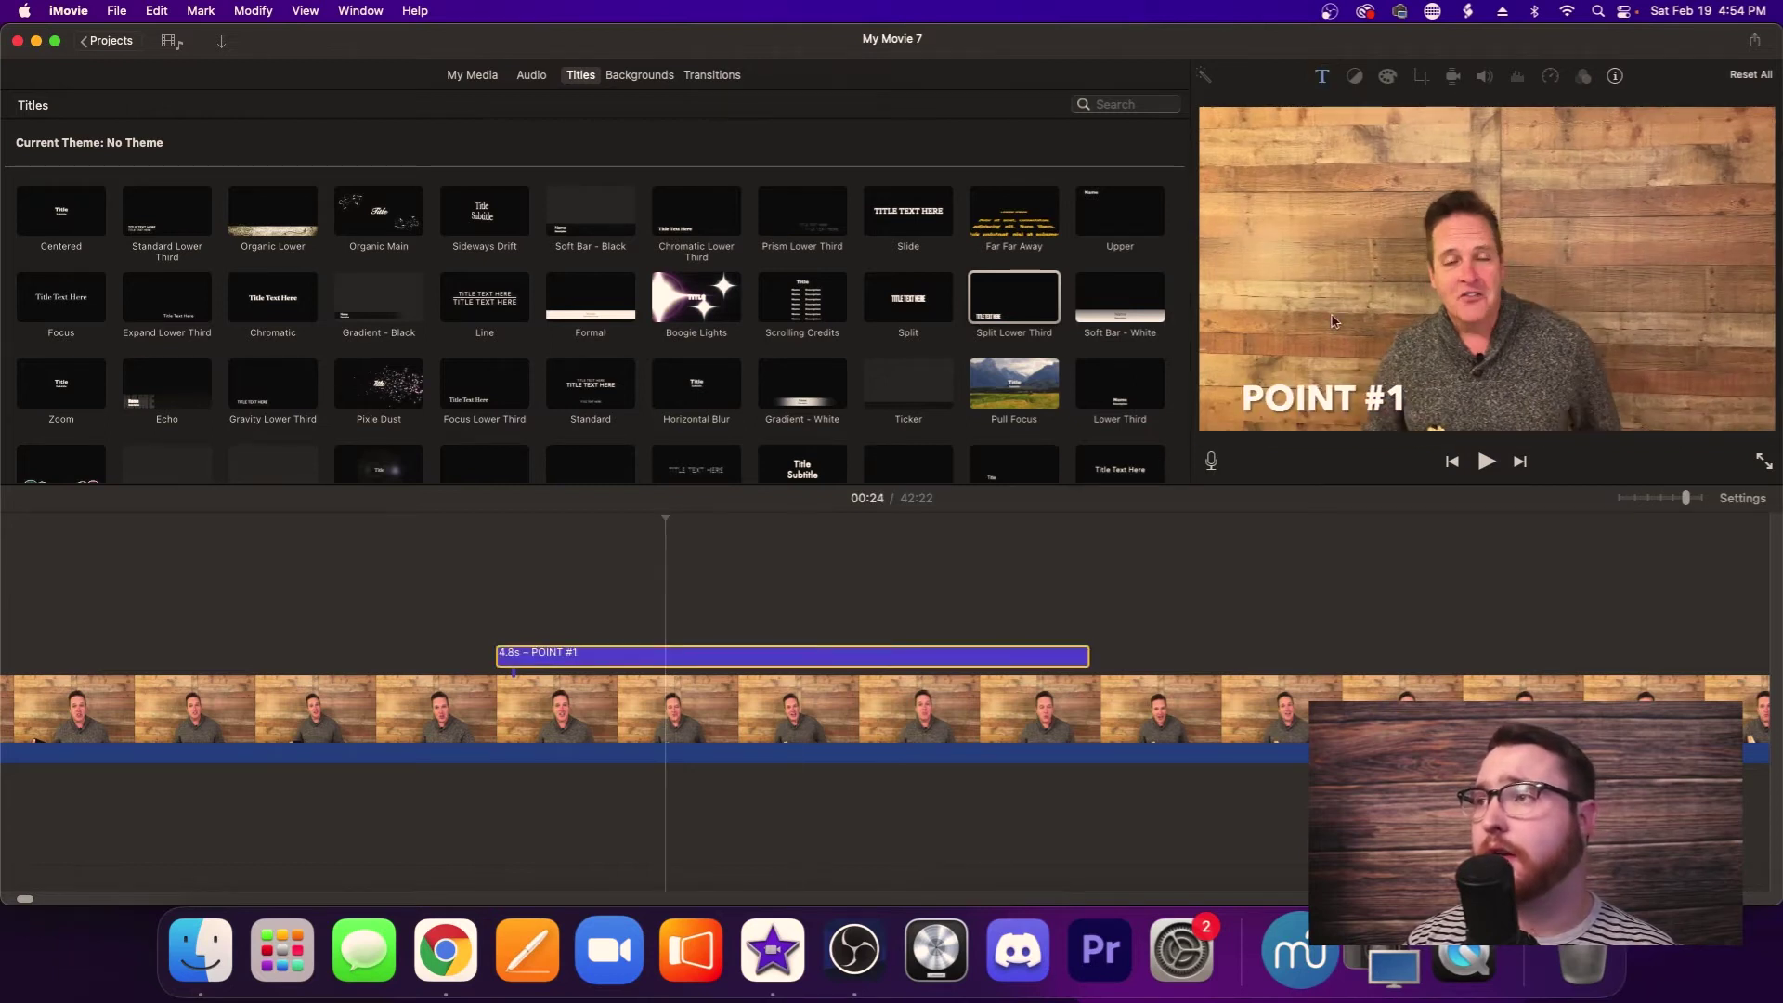
{"action": "left_click", "coordinate": [1281, 400]}
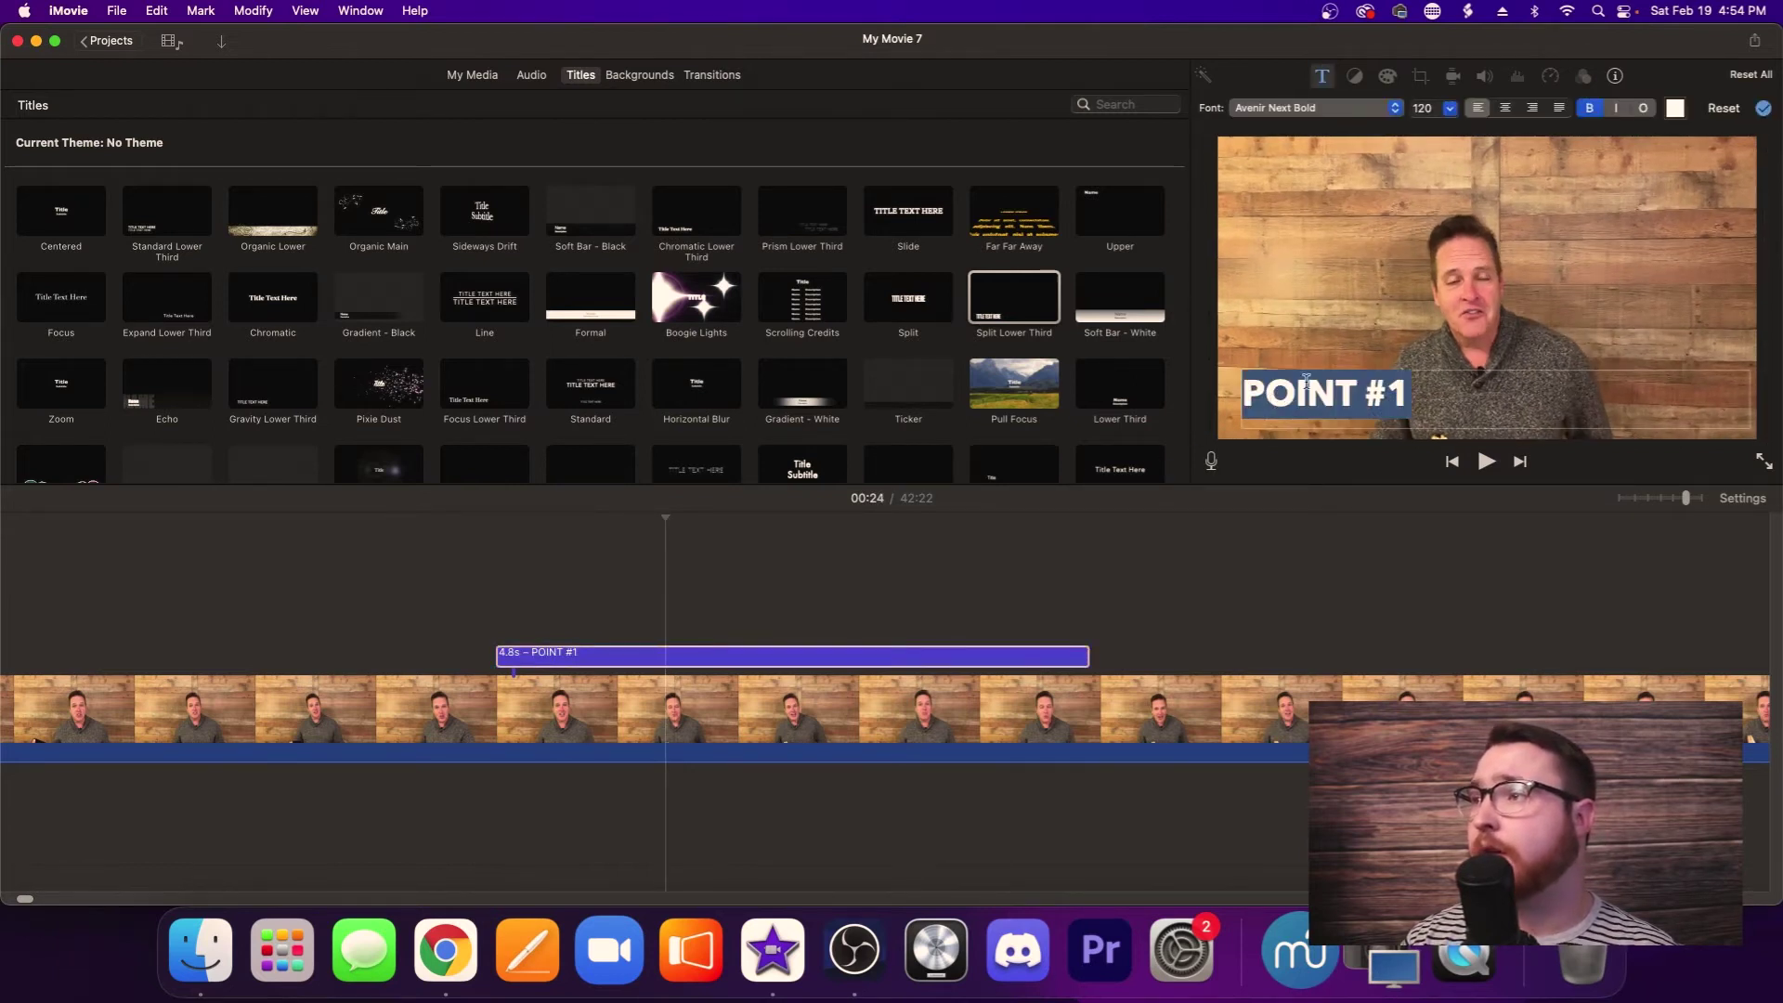
{"action": "left_click", "coordinate": [1506, 109]}
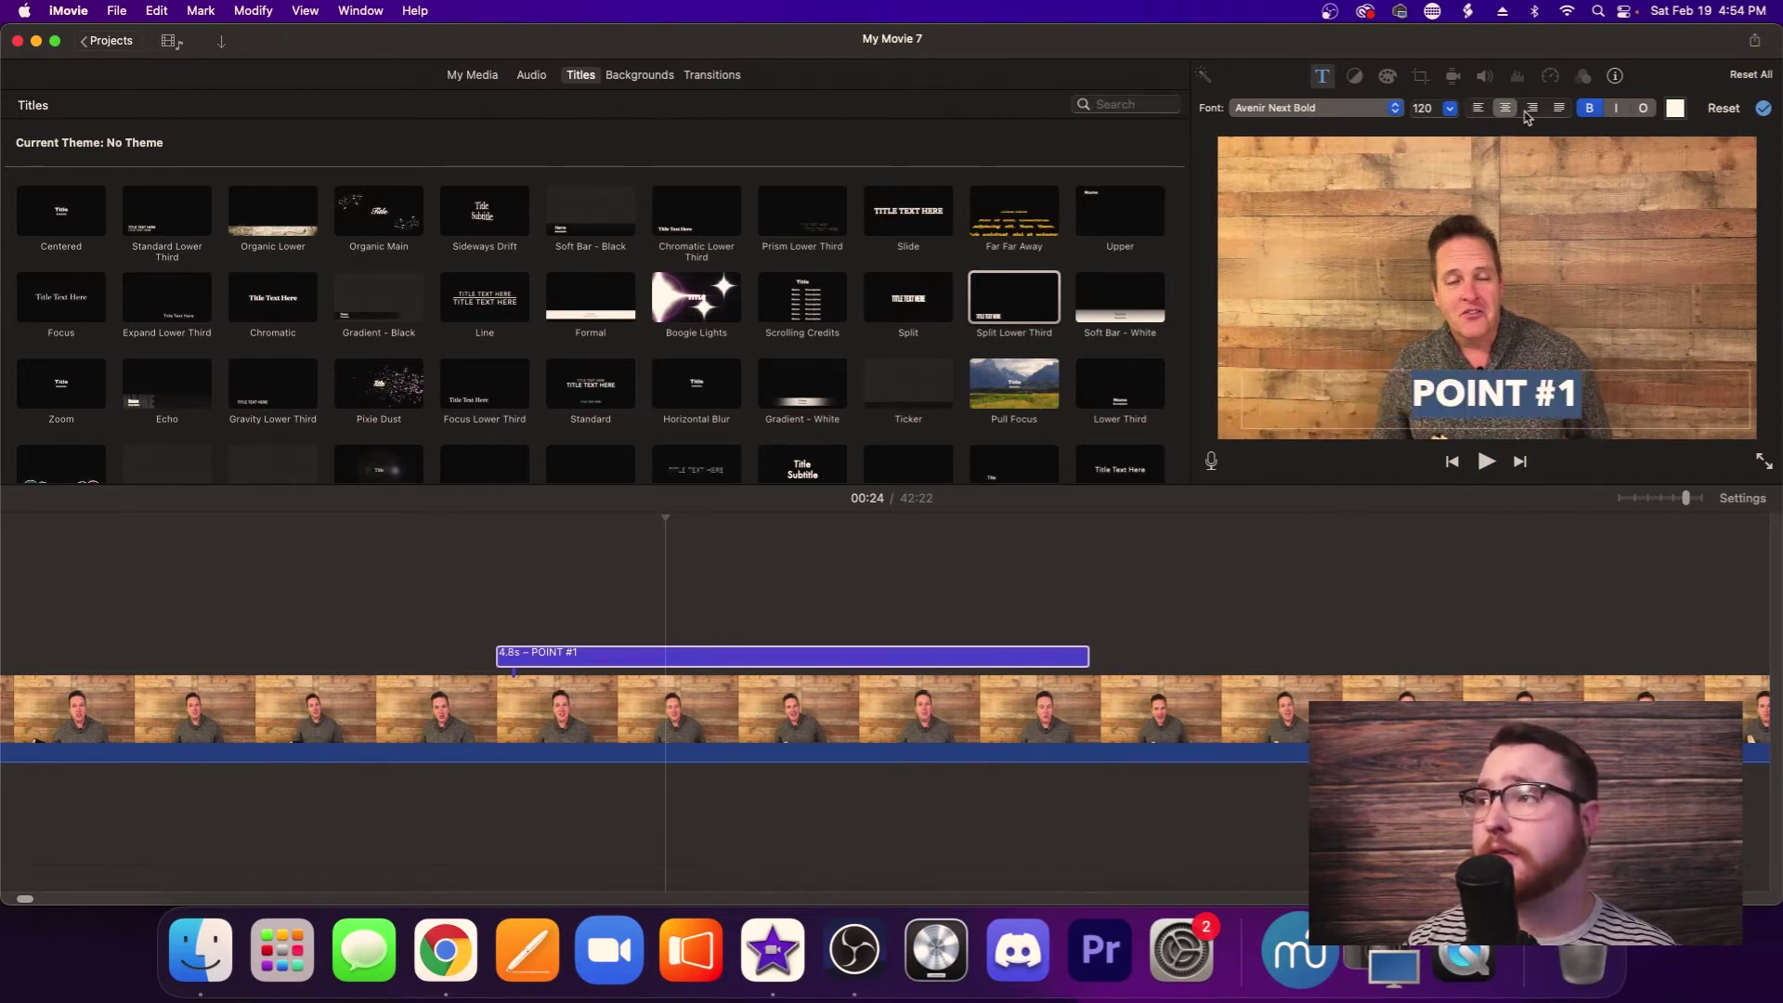
{"action": "left_click", "coordinate": [1532, 109]}
{"action": "left_click", "coordinate": [1559, 109]}
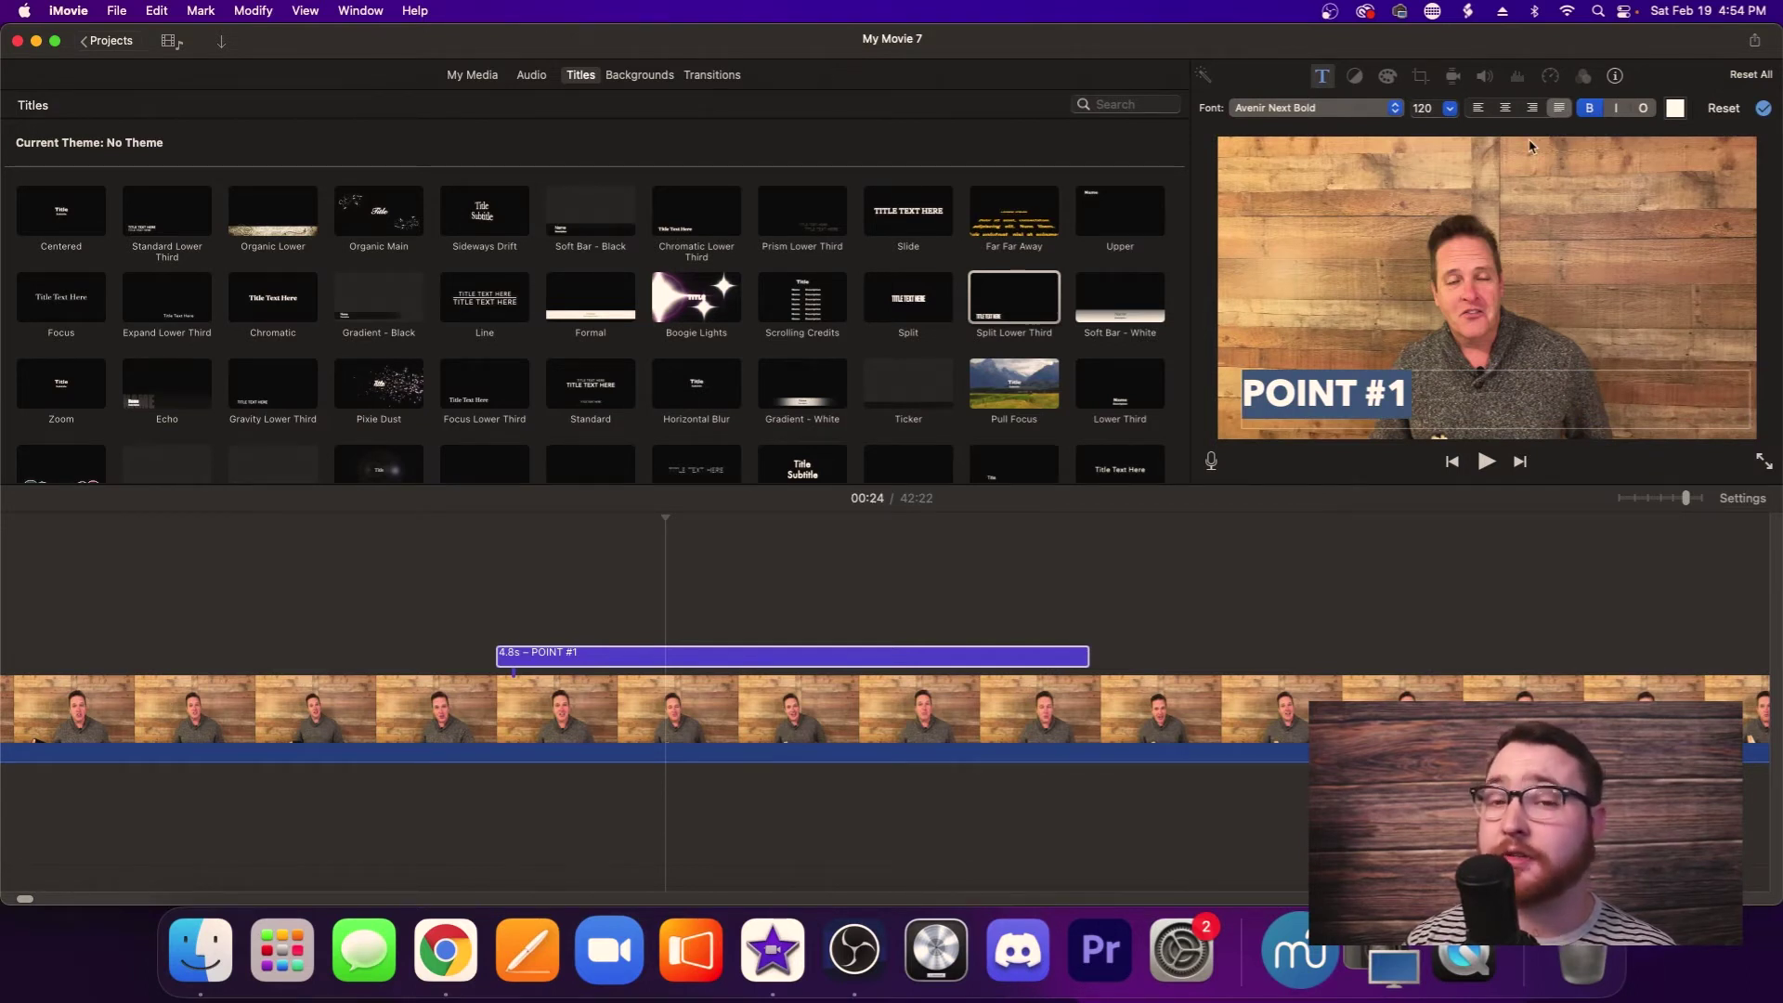
{"action": "left_click", "coordinate": [1477, 109]}
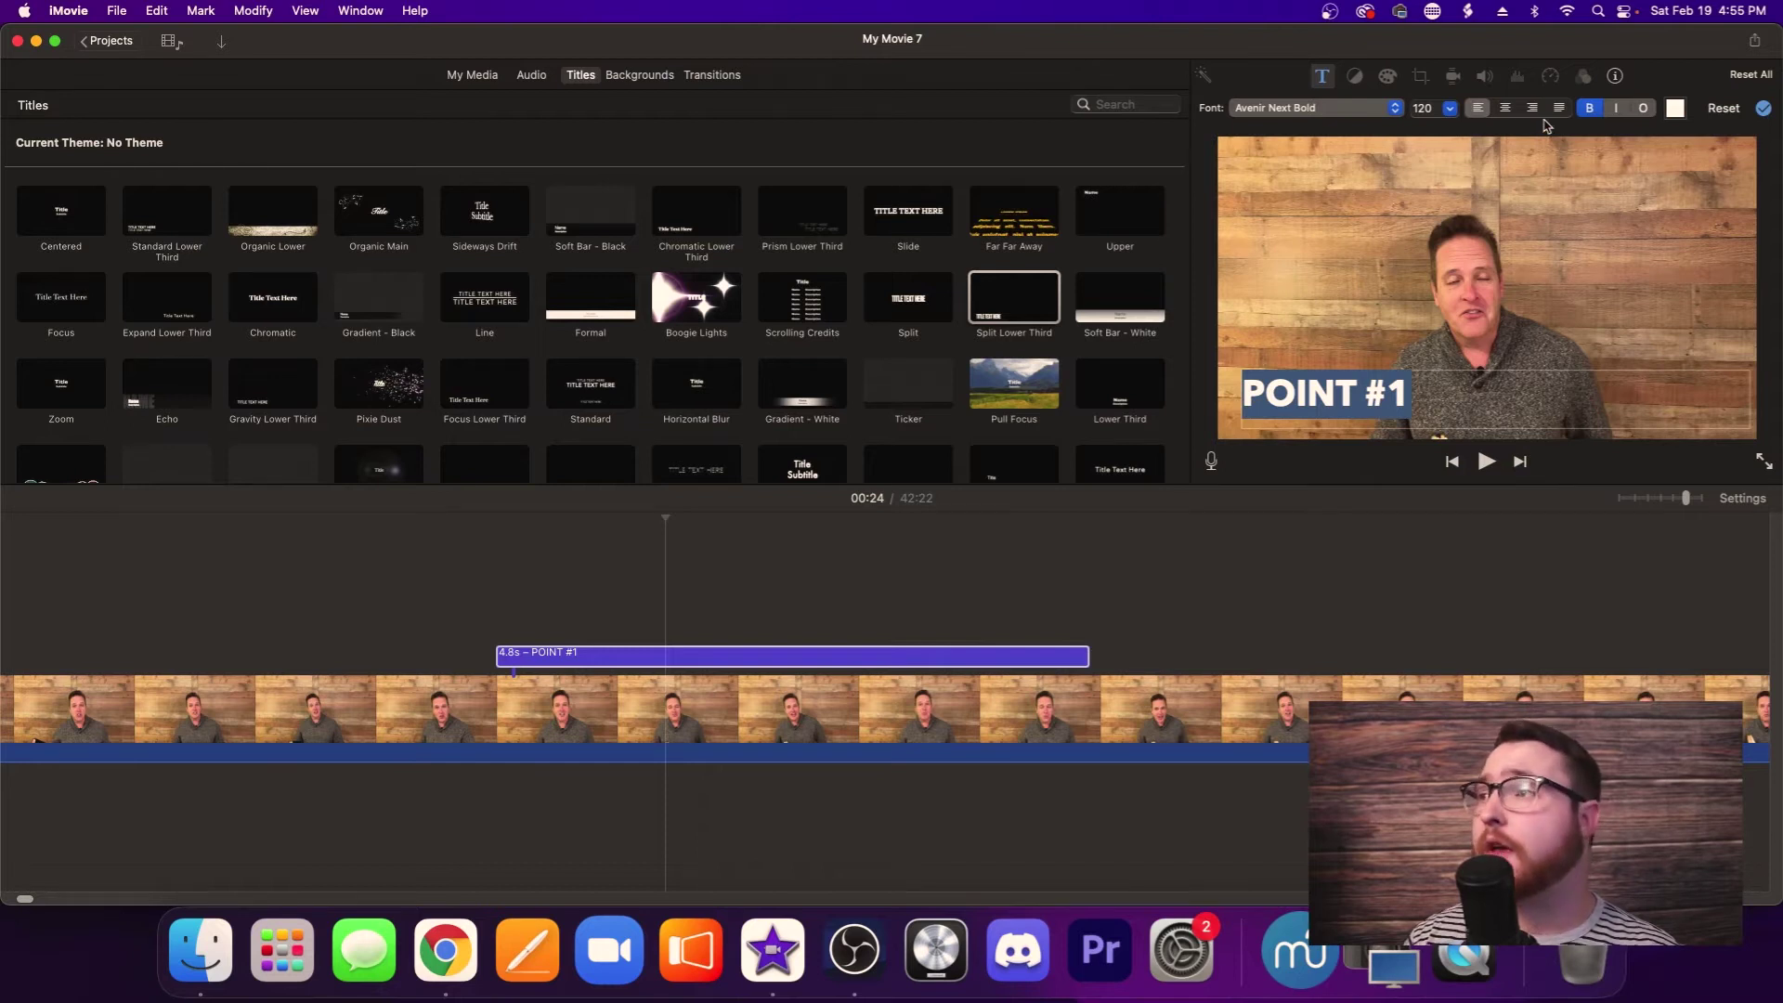
Step: Test bold, italic and outline, leaving the title bold only
{"action": "left_click", "coordinate": [1590, 109]}
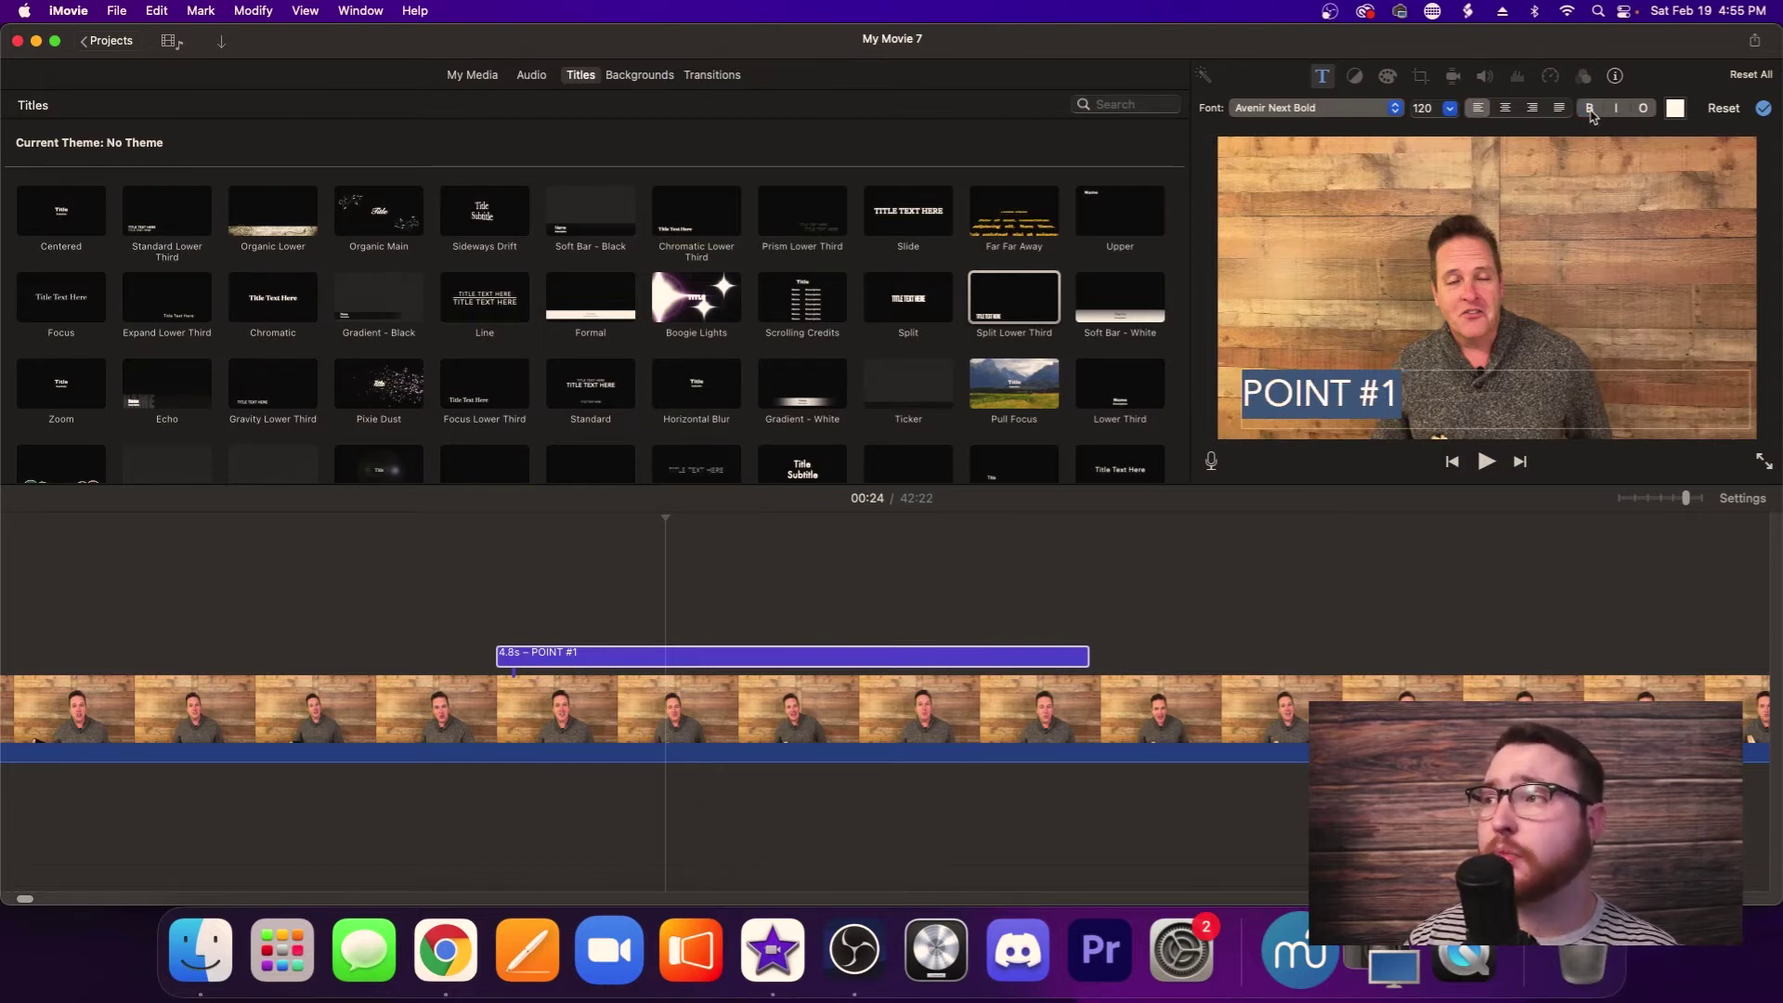
{"action": "left_click", "coordinate": [1591, 111]}
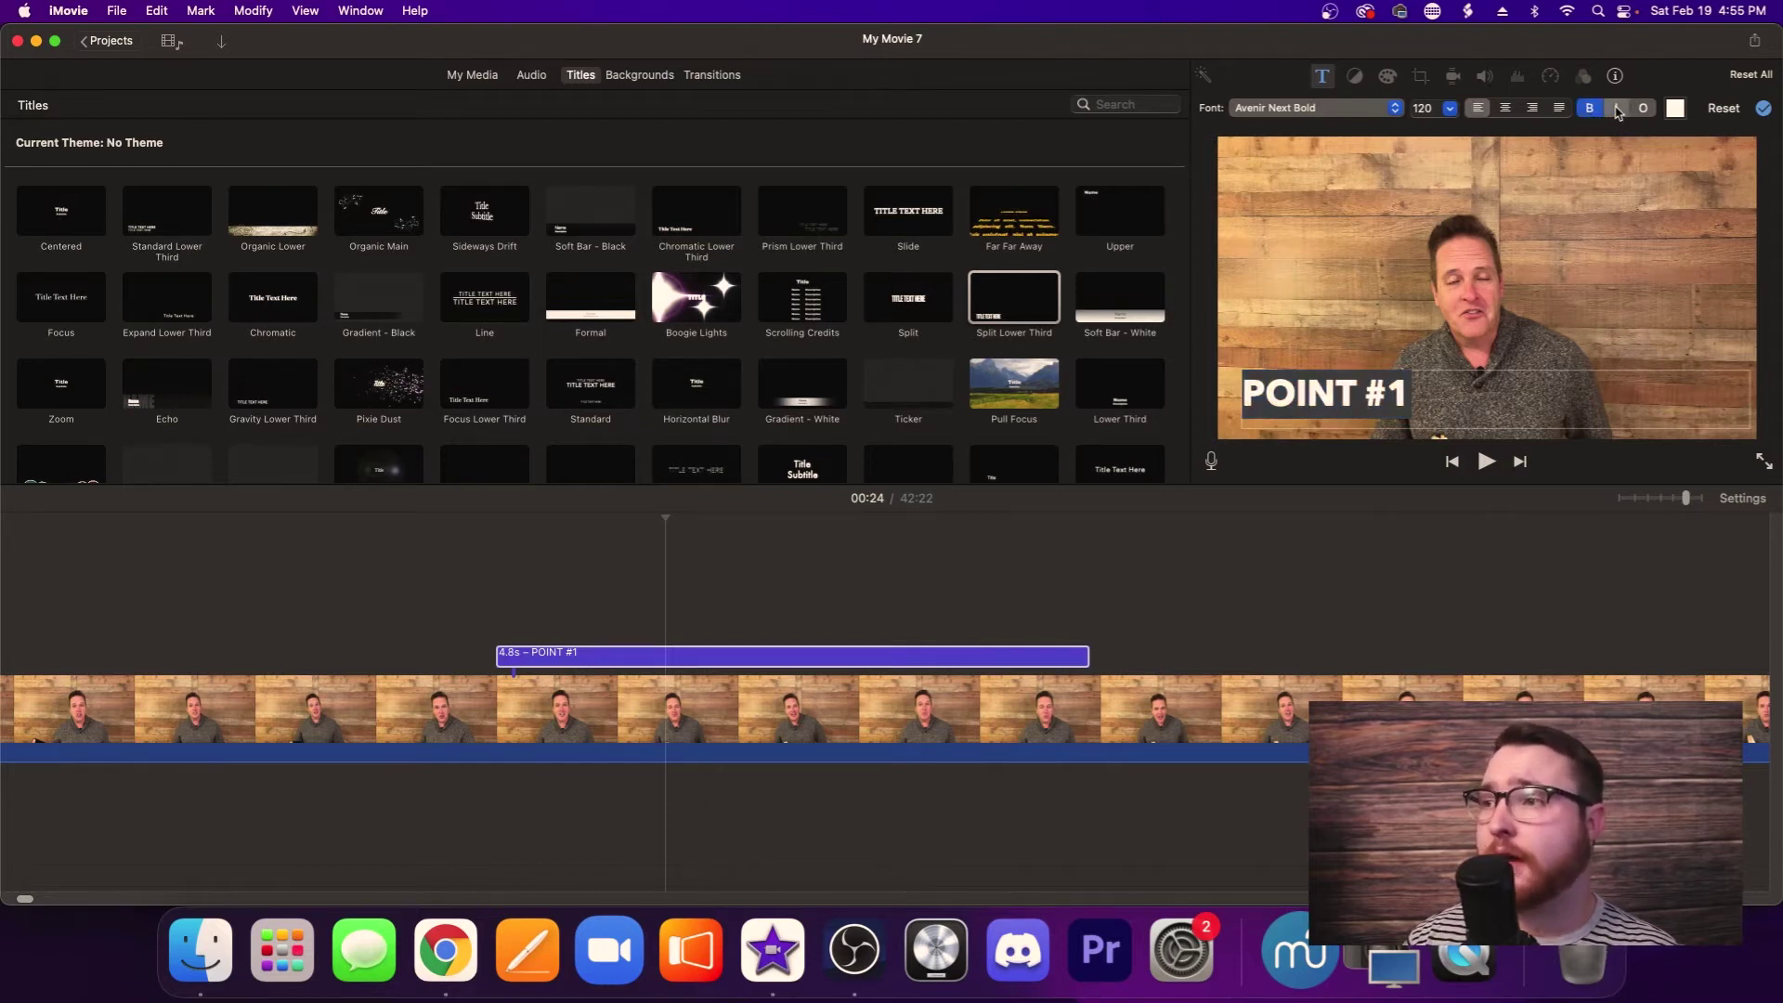
{"action": "left_click", "coordinate": [1618, 109]}
{"action": "left_click", "coordinate": [1618, 109]}
{"action": "left_click", "coordinate": [1618, 109]}
{"action": "left_click", "coordinate": [1618, 110]}
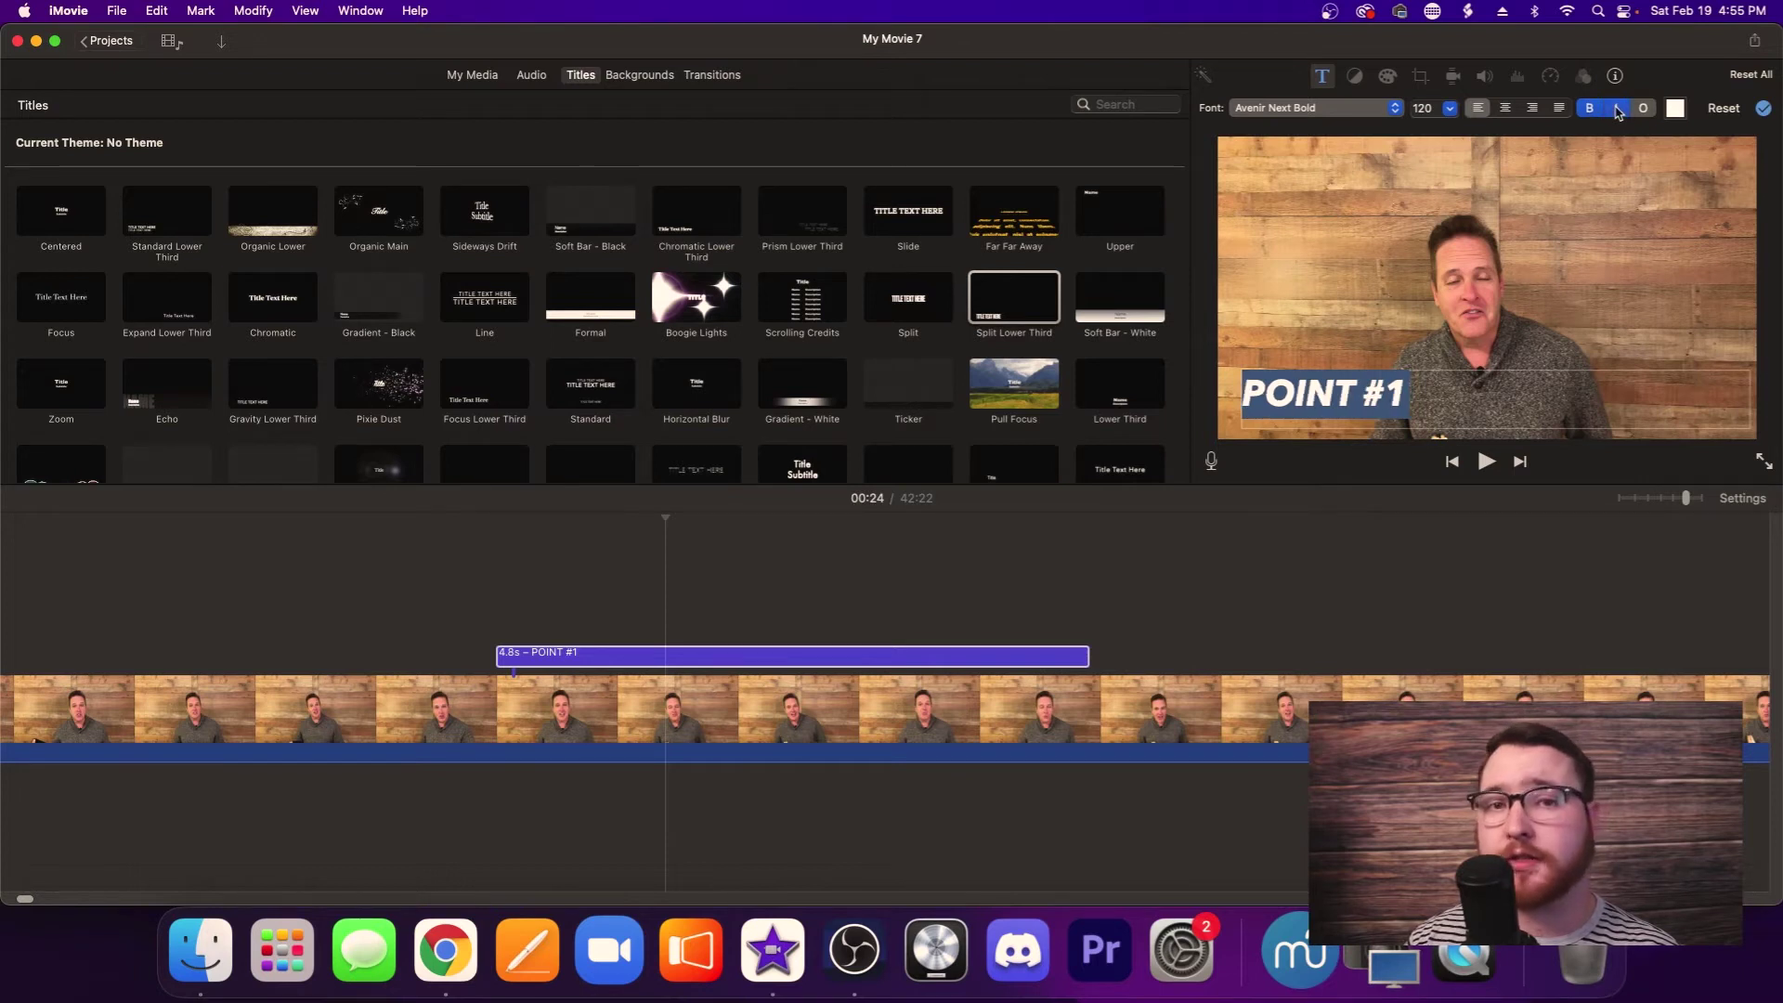
{"action": "left_click", "coordinate": [1642, 111]}
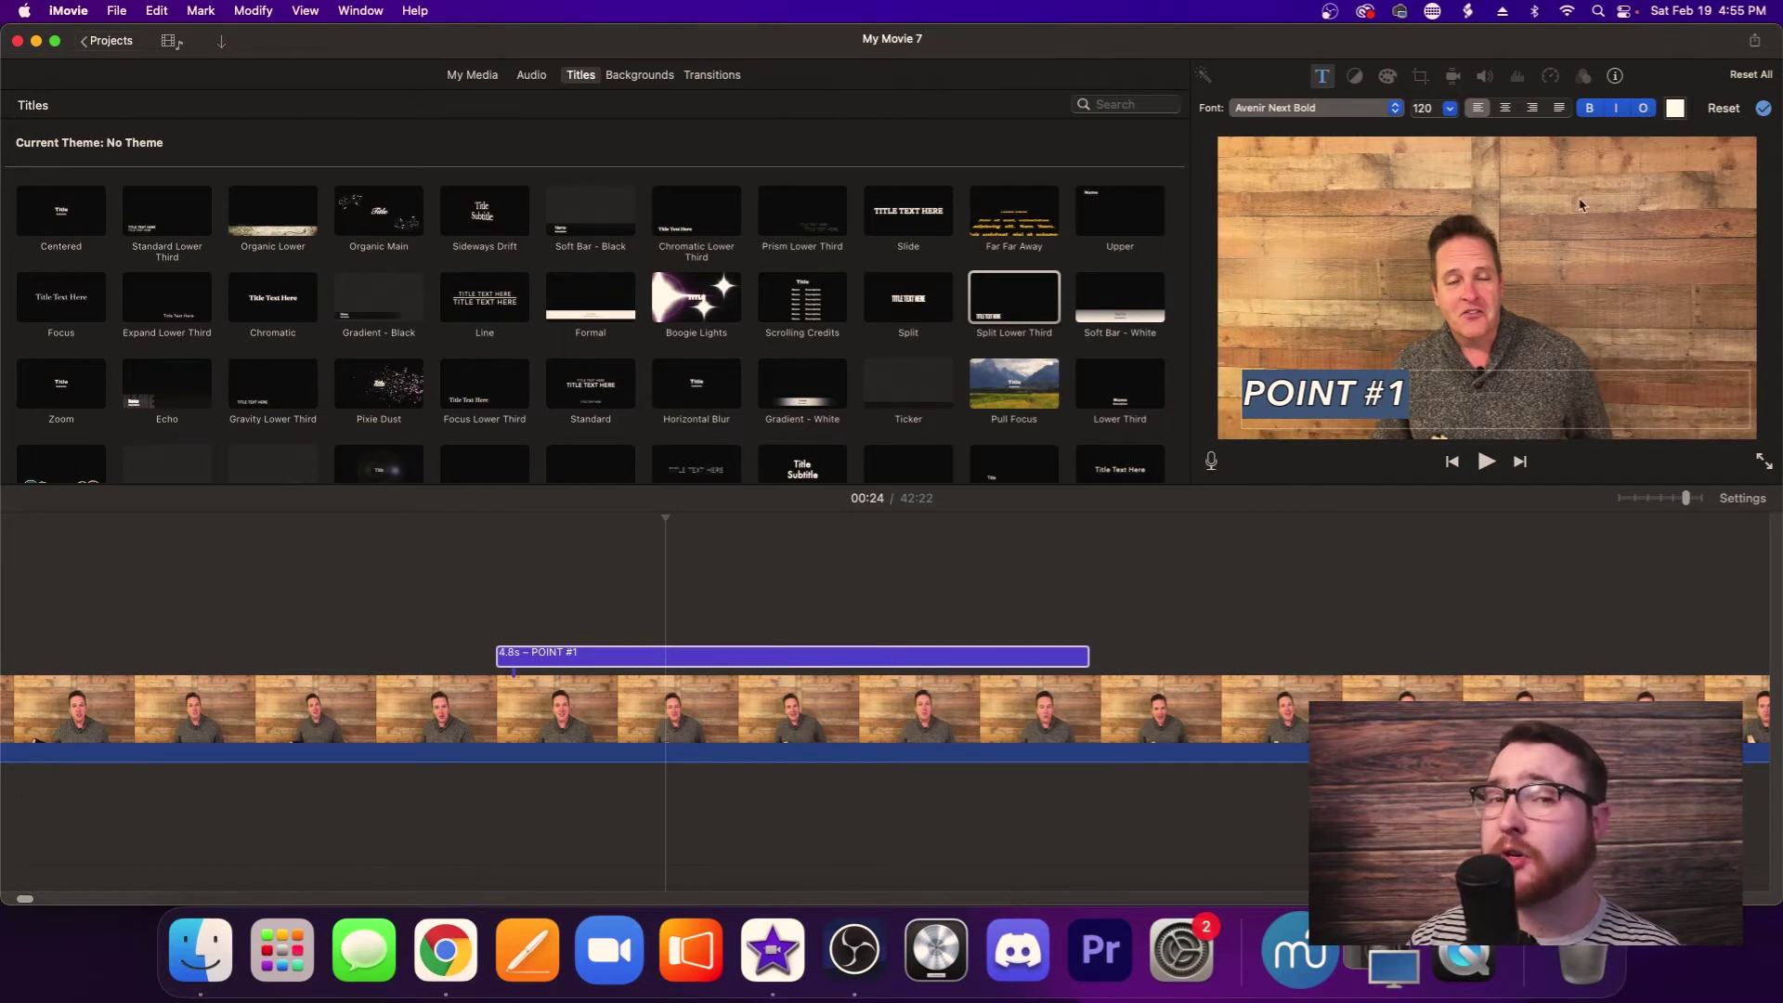
{"action": "left_click", "coordinate": [1644, 110]}
{"action": "left_click", "coordinate": [1617, 110]}
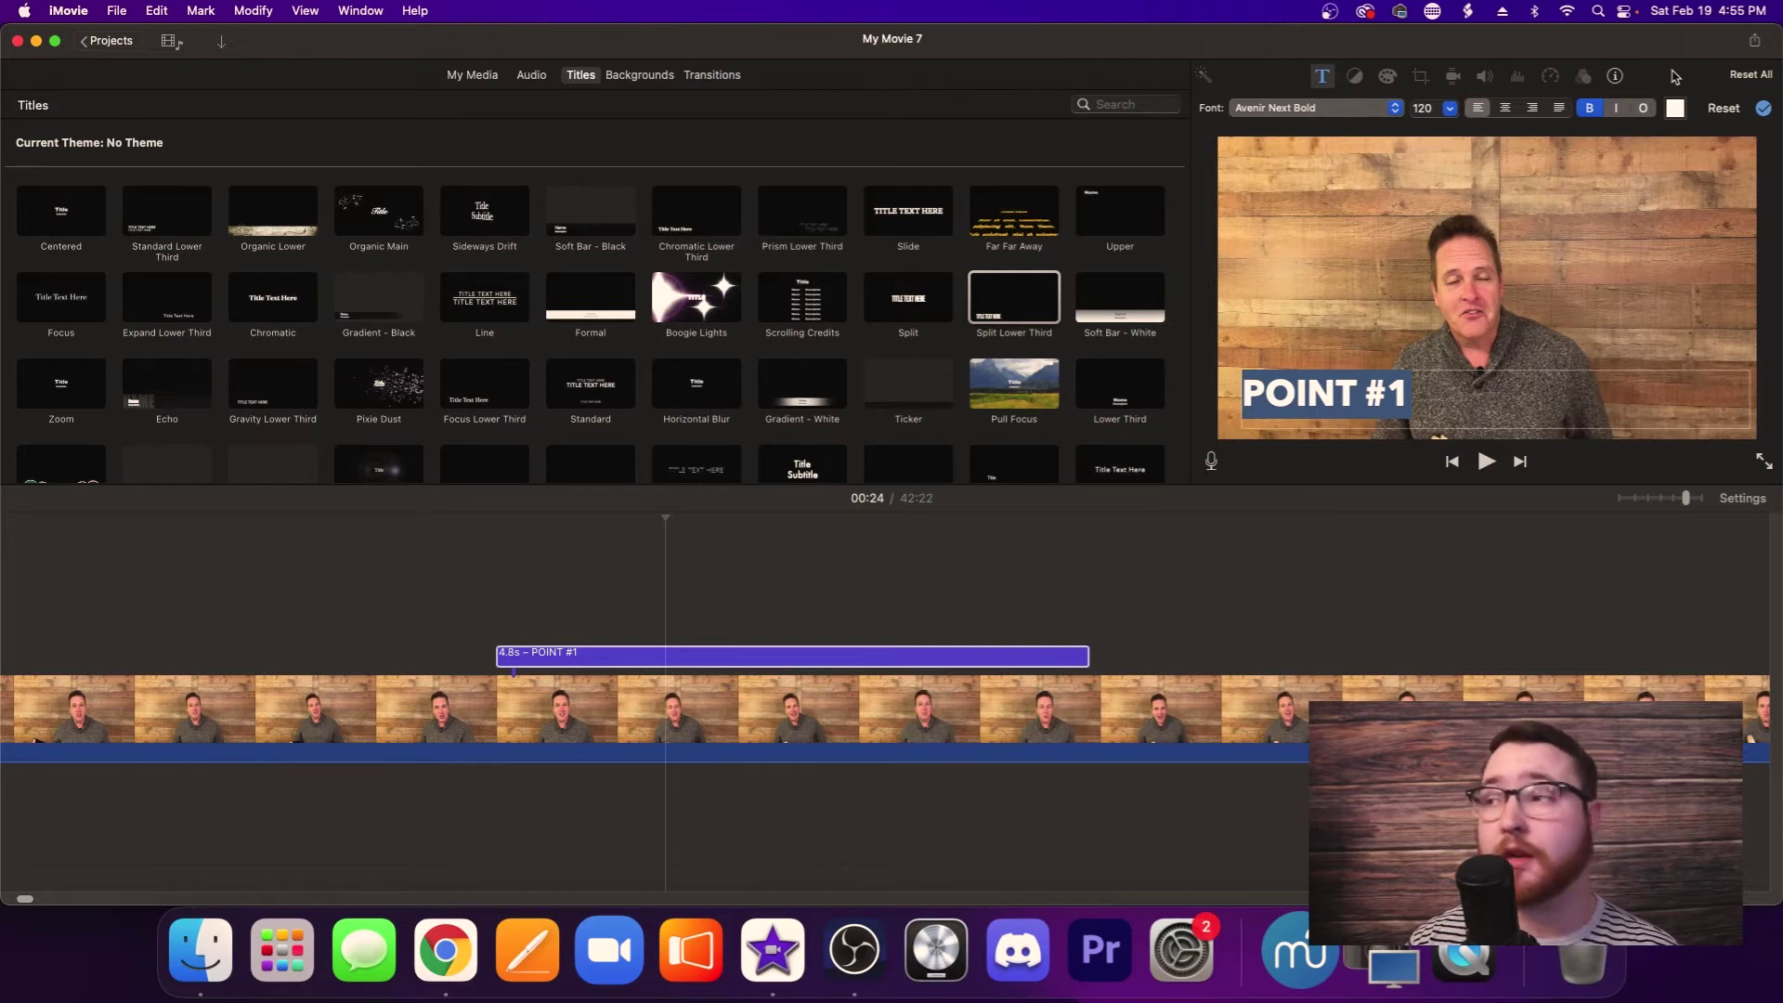
Step: Change the POINT #1 title text colour to blue
{"action": "left_click", "coordinate": [1676, 109]}
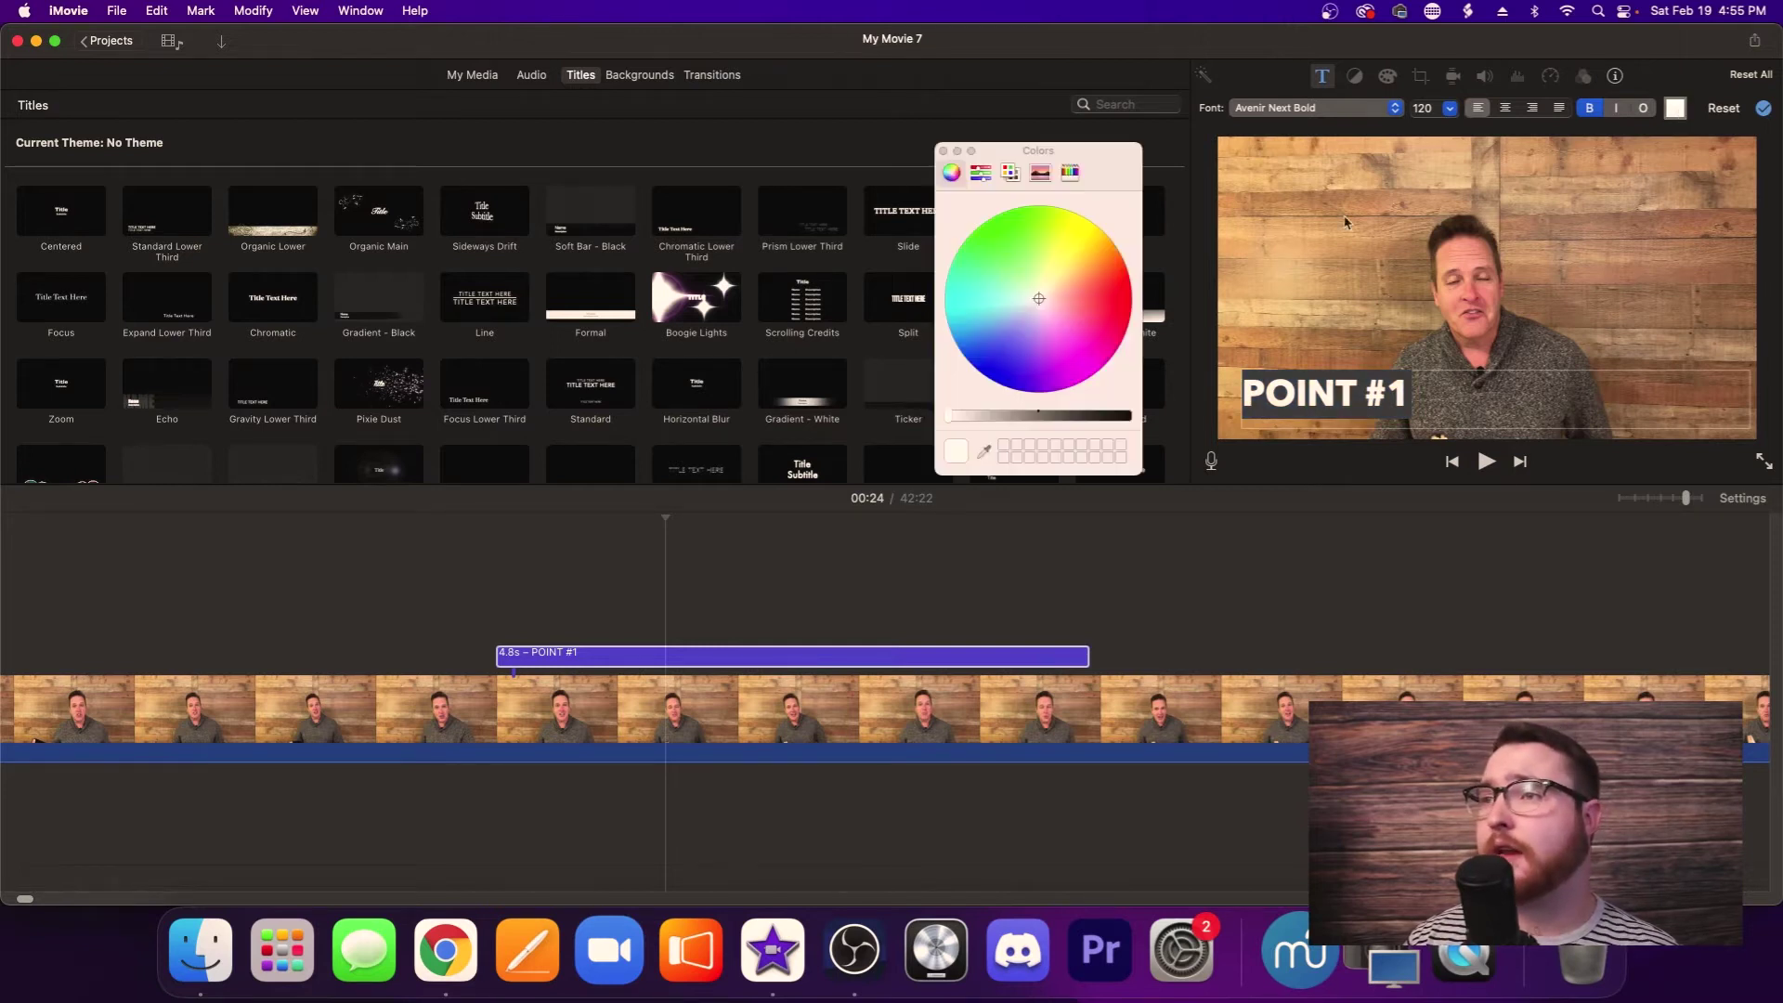
{"action": "left_click", "coordinate": [1043, 296]}
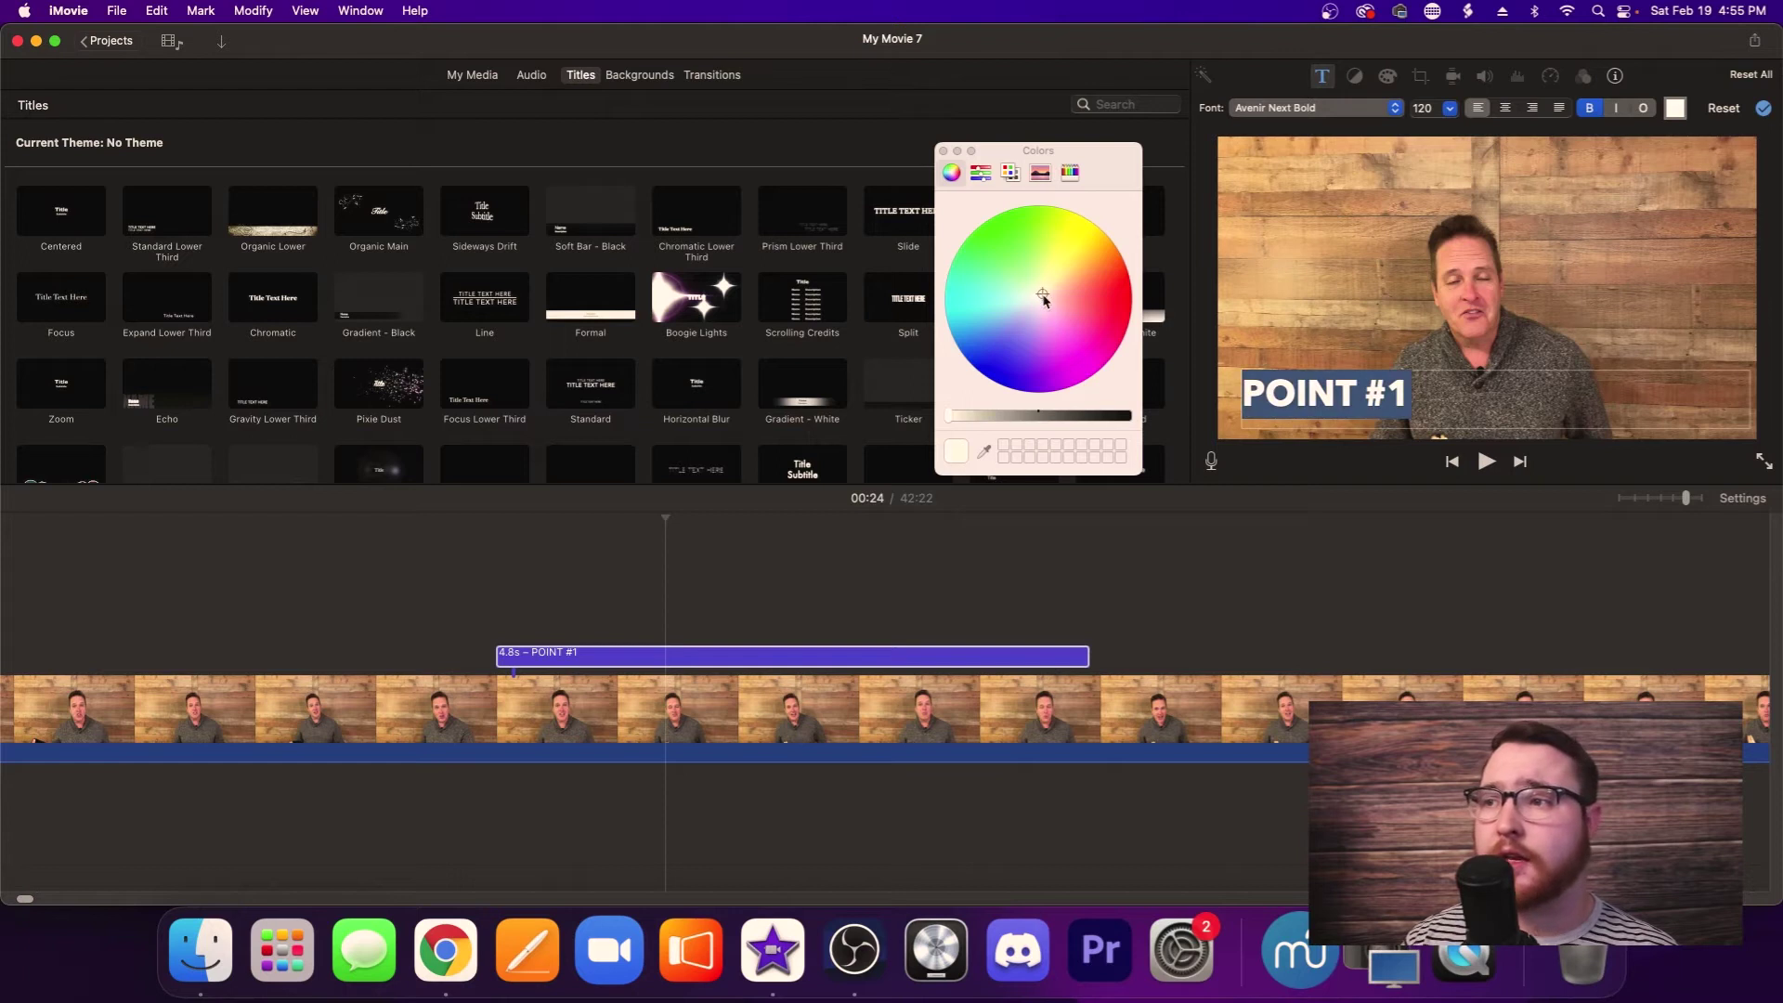
{"action": "mouse_move", "coordinate": [1043, 297]}
{"action": "left_mouse_down"}
{"action": "mouse_move", "coordinate": [1035, 239]}
{"action": "mouse_move", "coordinate": [1087, 247]}
{"action": "mouse_move", "coordinate": [1091, 222]}
{"action": "mouse_move", "coordinate": [949, 409]}
{"action": "left_mouse_up"}
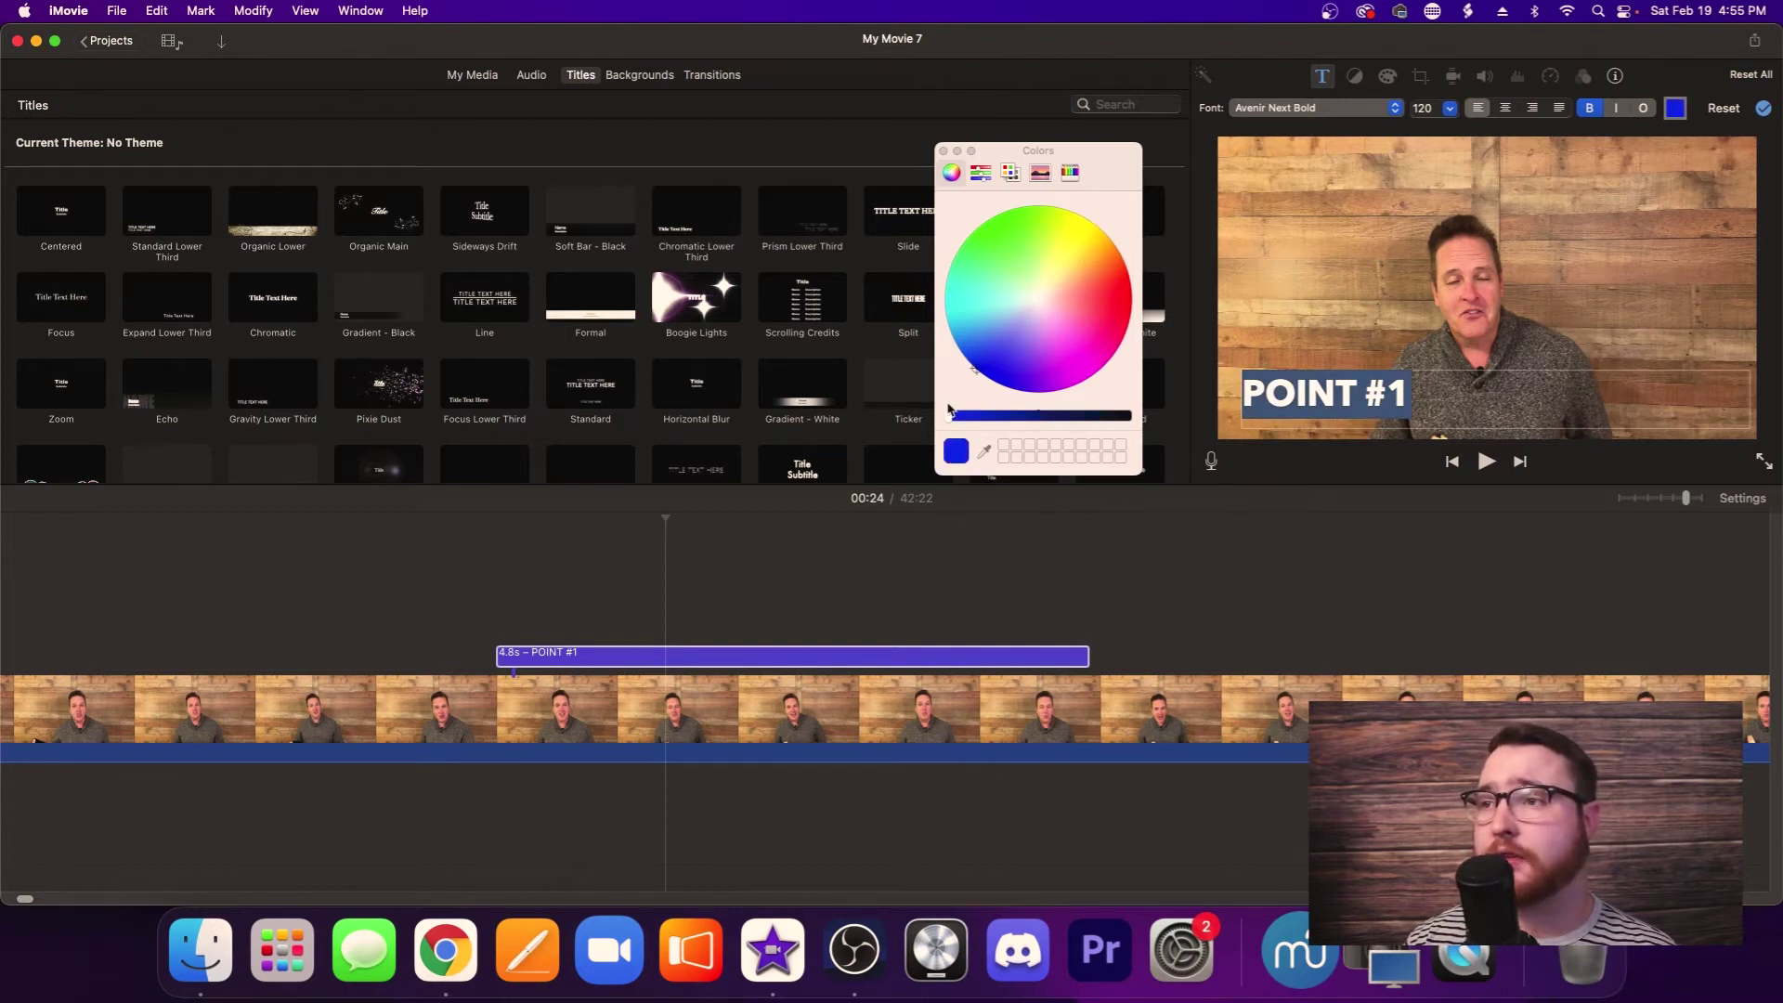
{"action": "left_click", "coordinate": [960, 605]}
{"action": "left_click", "coordinate": [952, 604]}
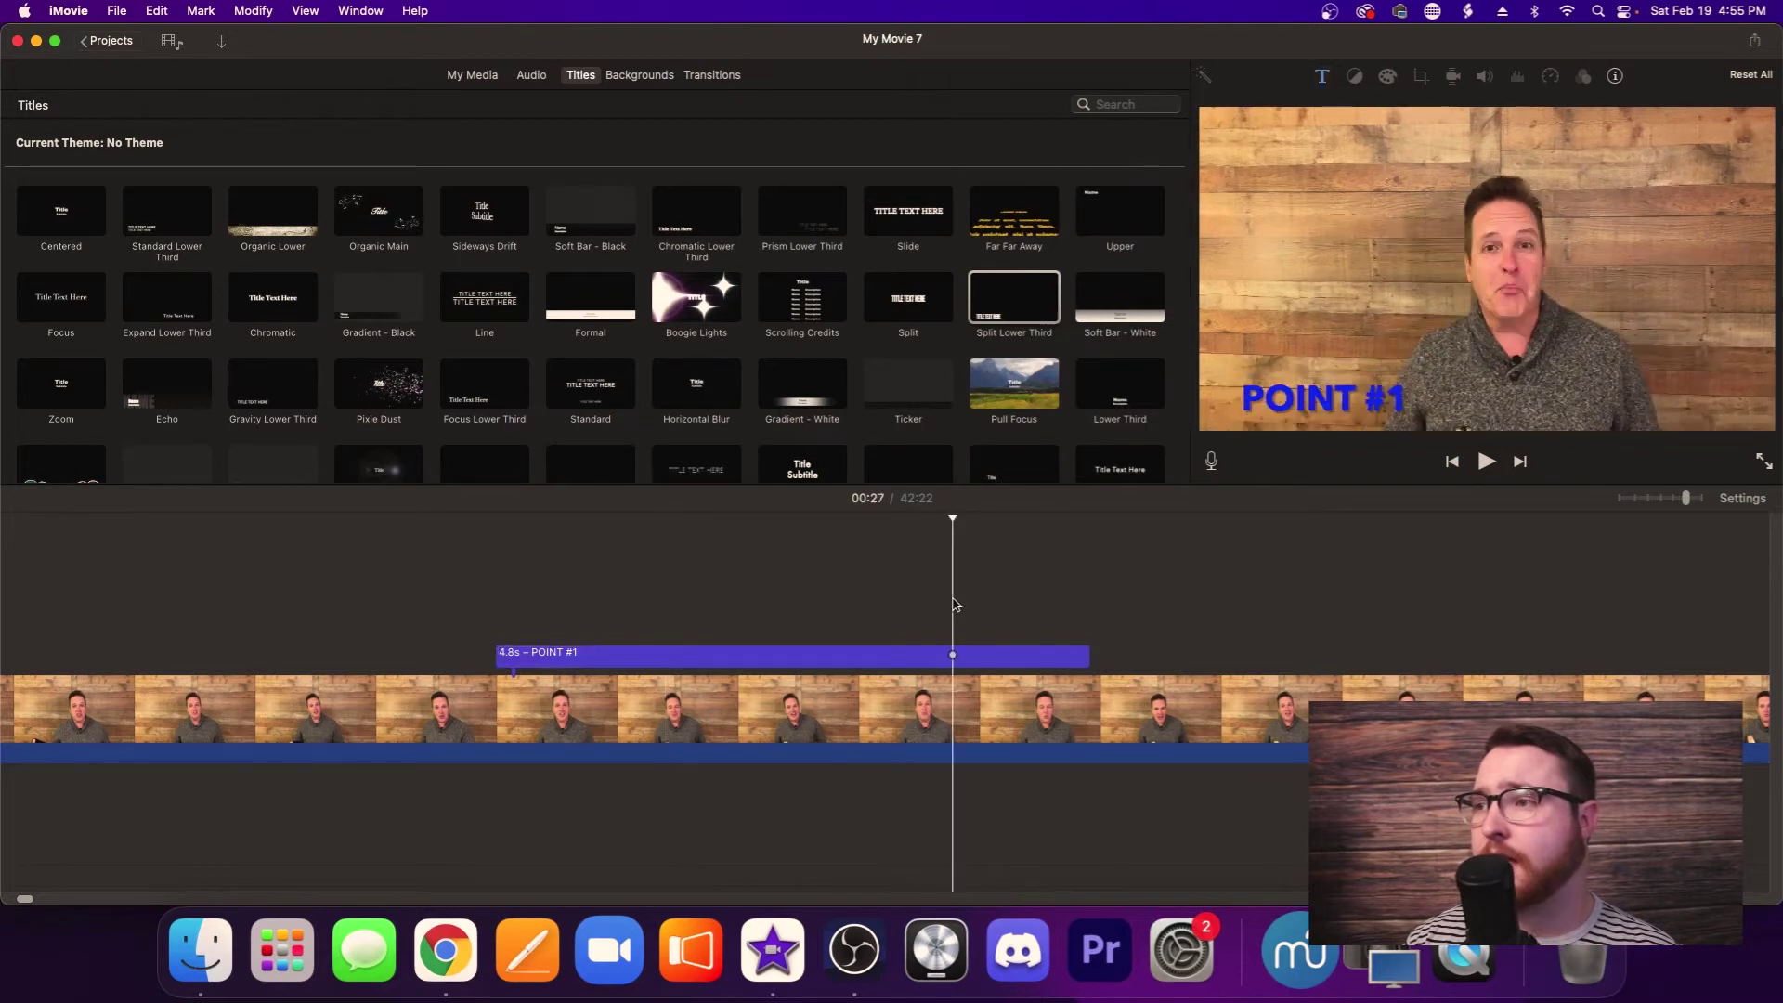
Step: Reset the title colour to near-white from the Formal thumbnail, then play a preview
{"action": "double_click", "coordinate": [1319, 410]}
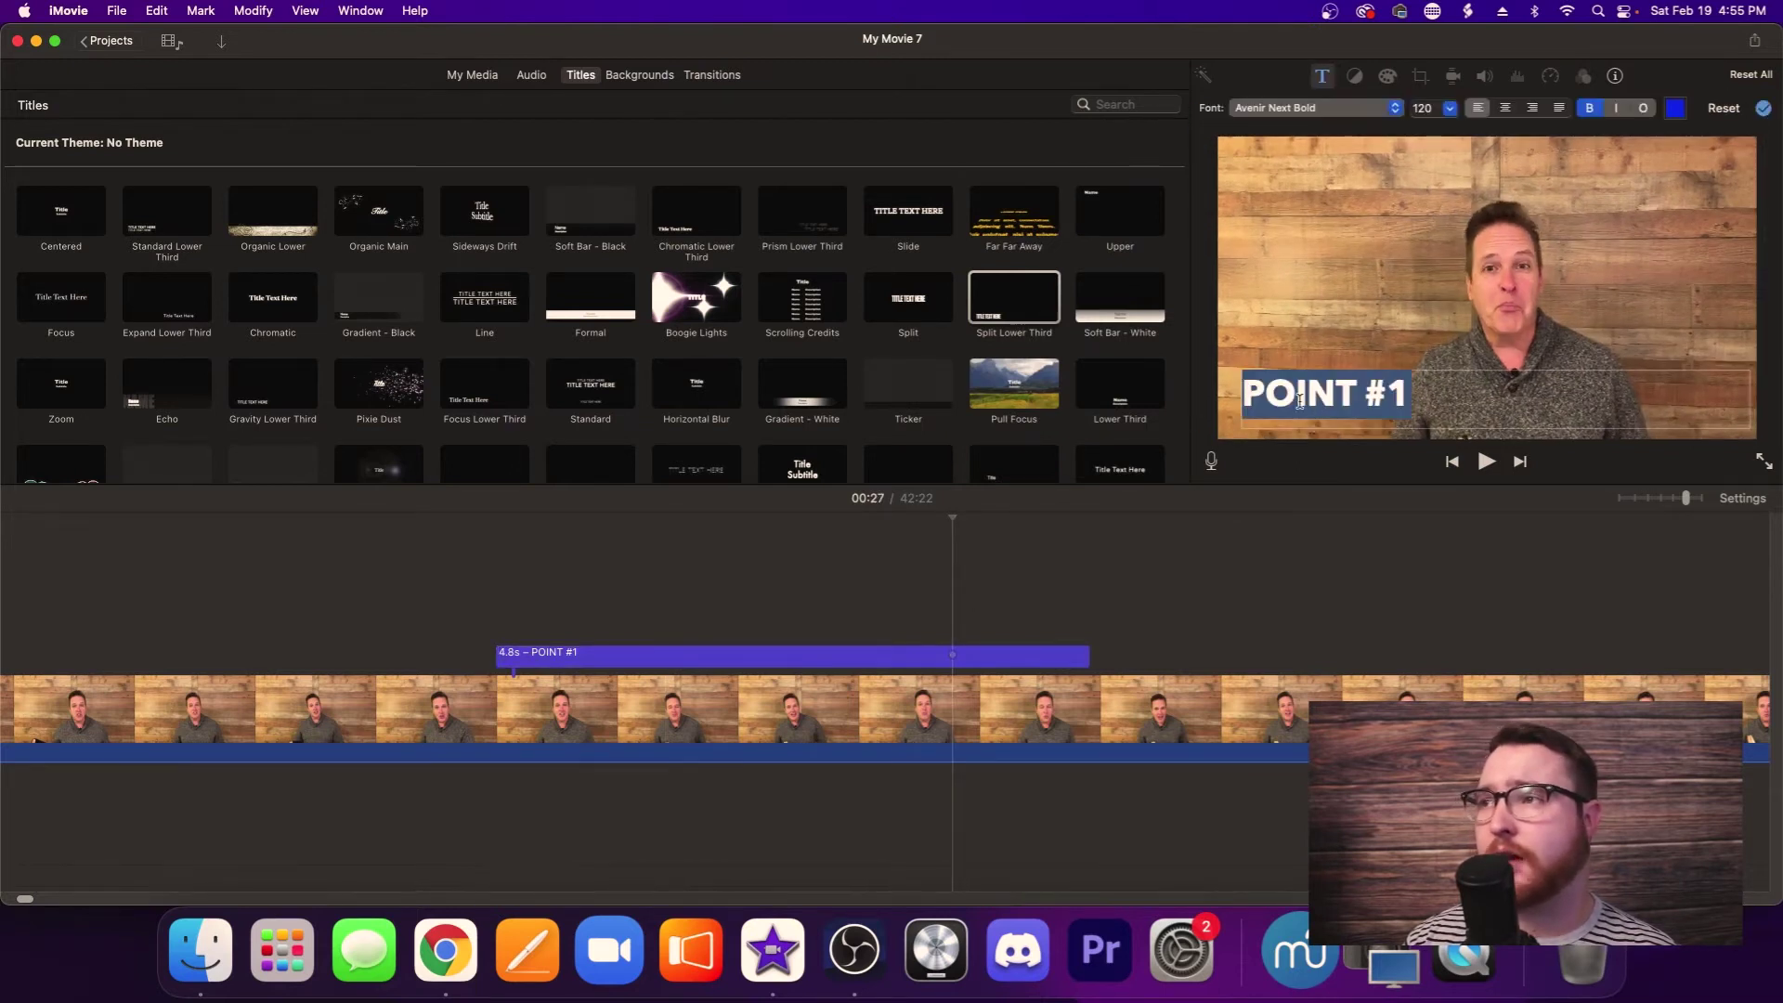
{"action": "left_click", "coordinate": [1683, 107]}
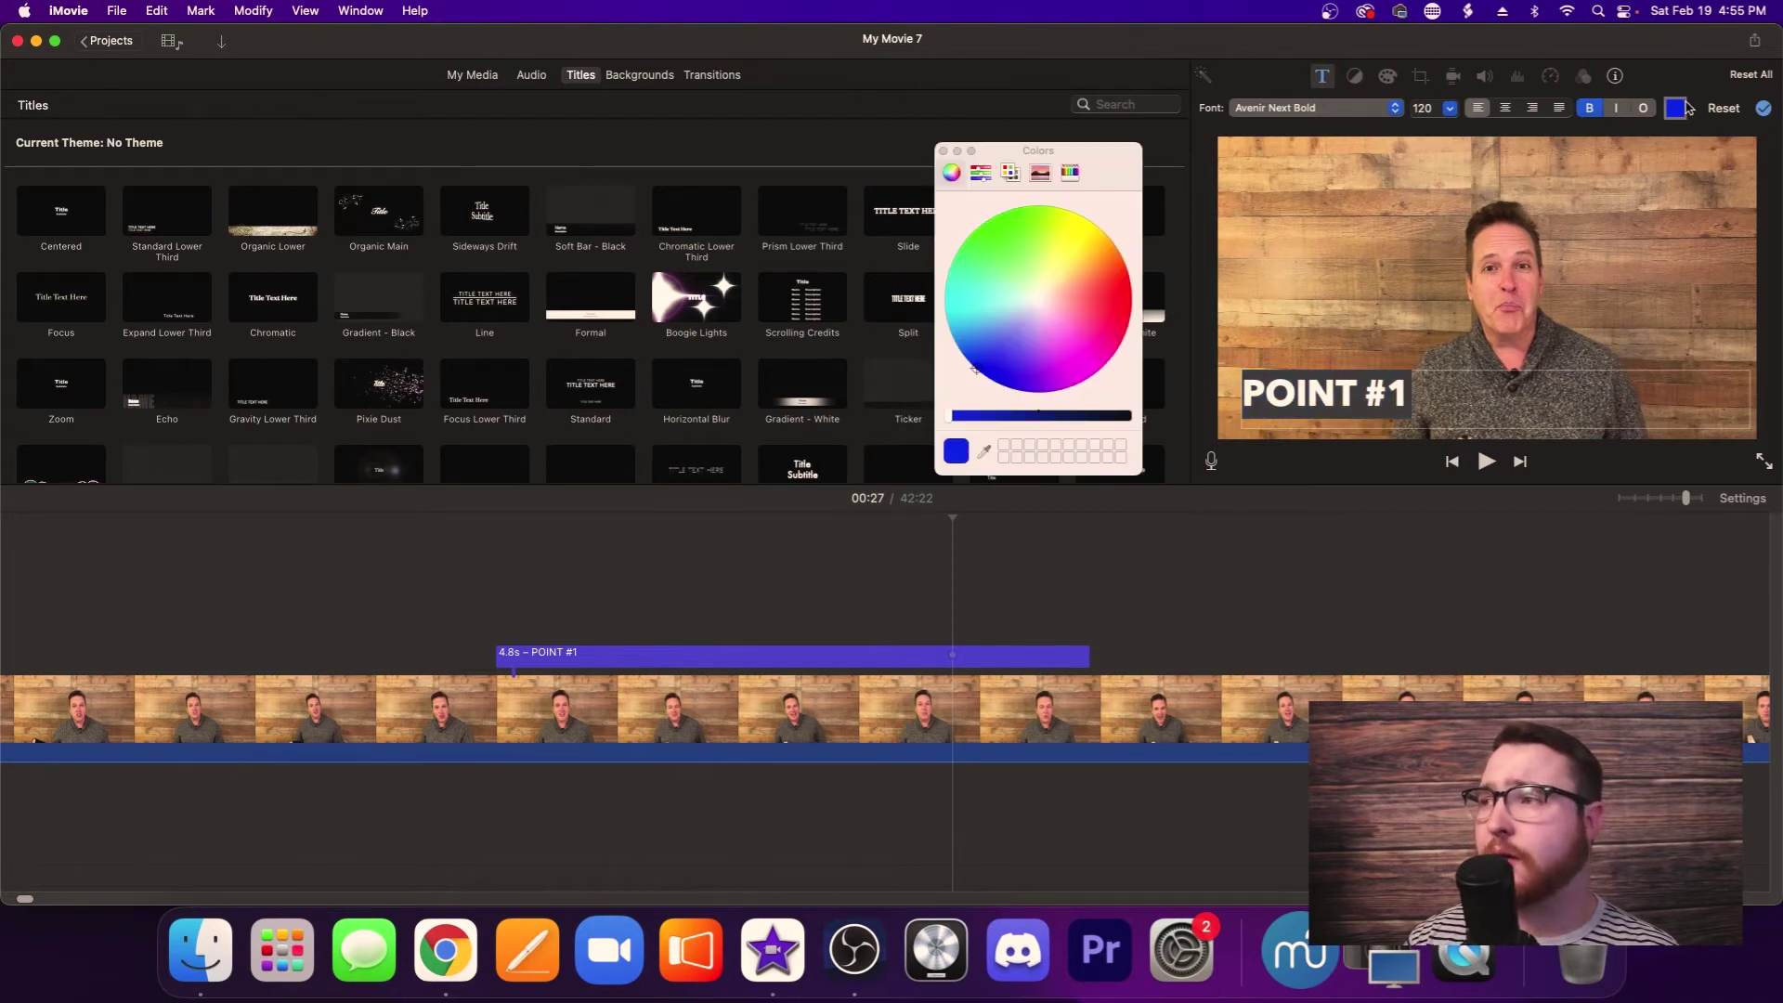
{"action": "left_click", "coordinate": [1038, 309]}
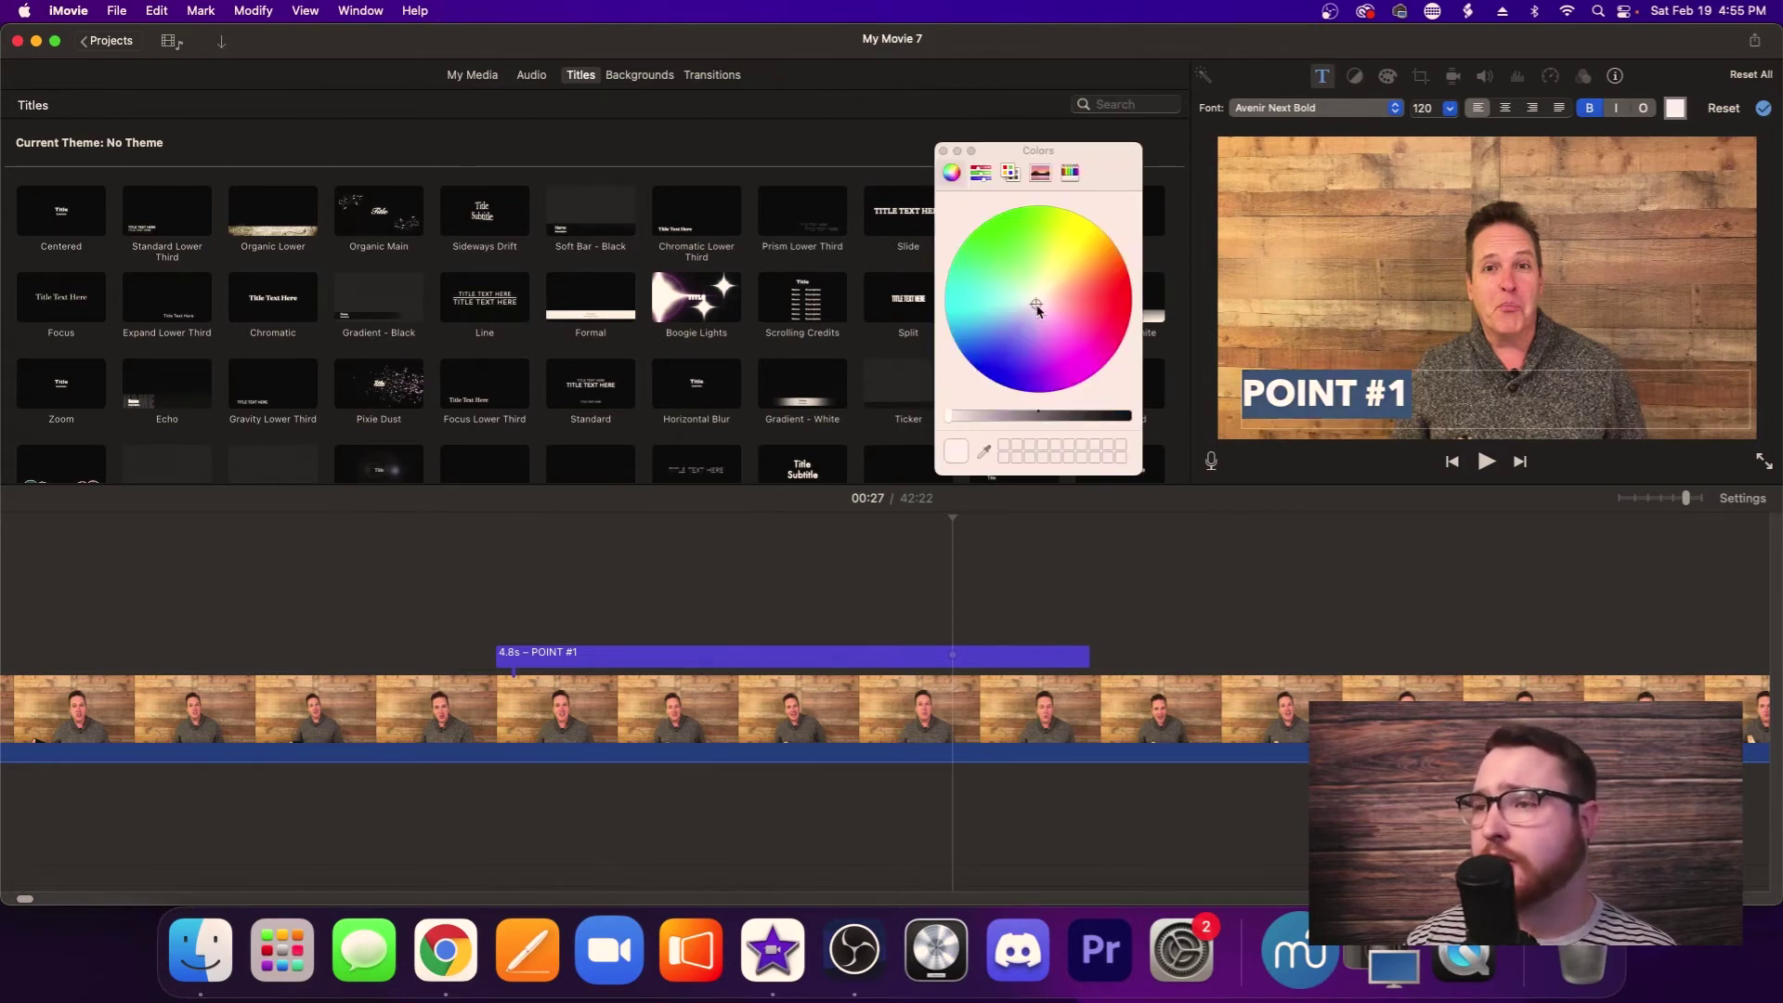
{"action": "left_click", "coordinate": [983, 452]}
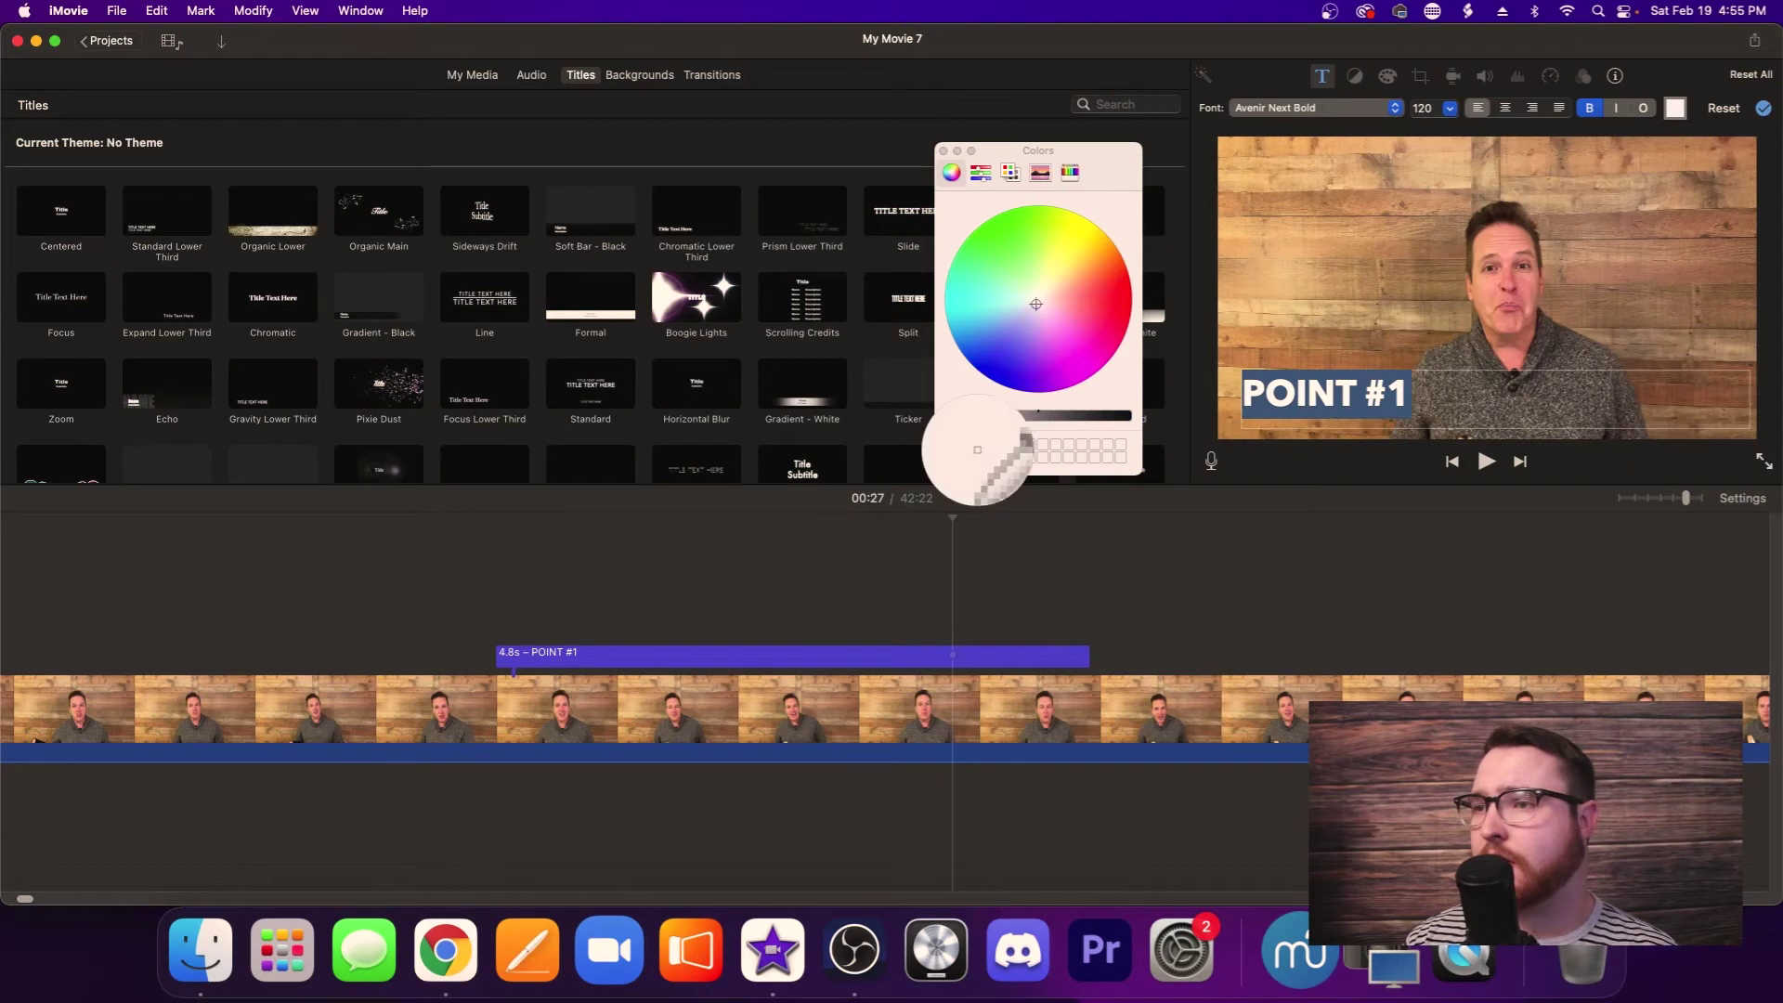
{"action": "left_click", "coordinate": [570, 320]}
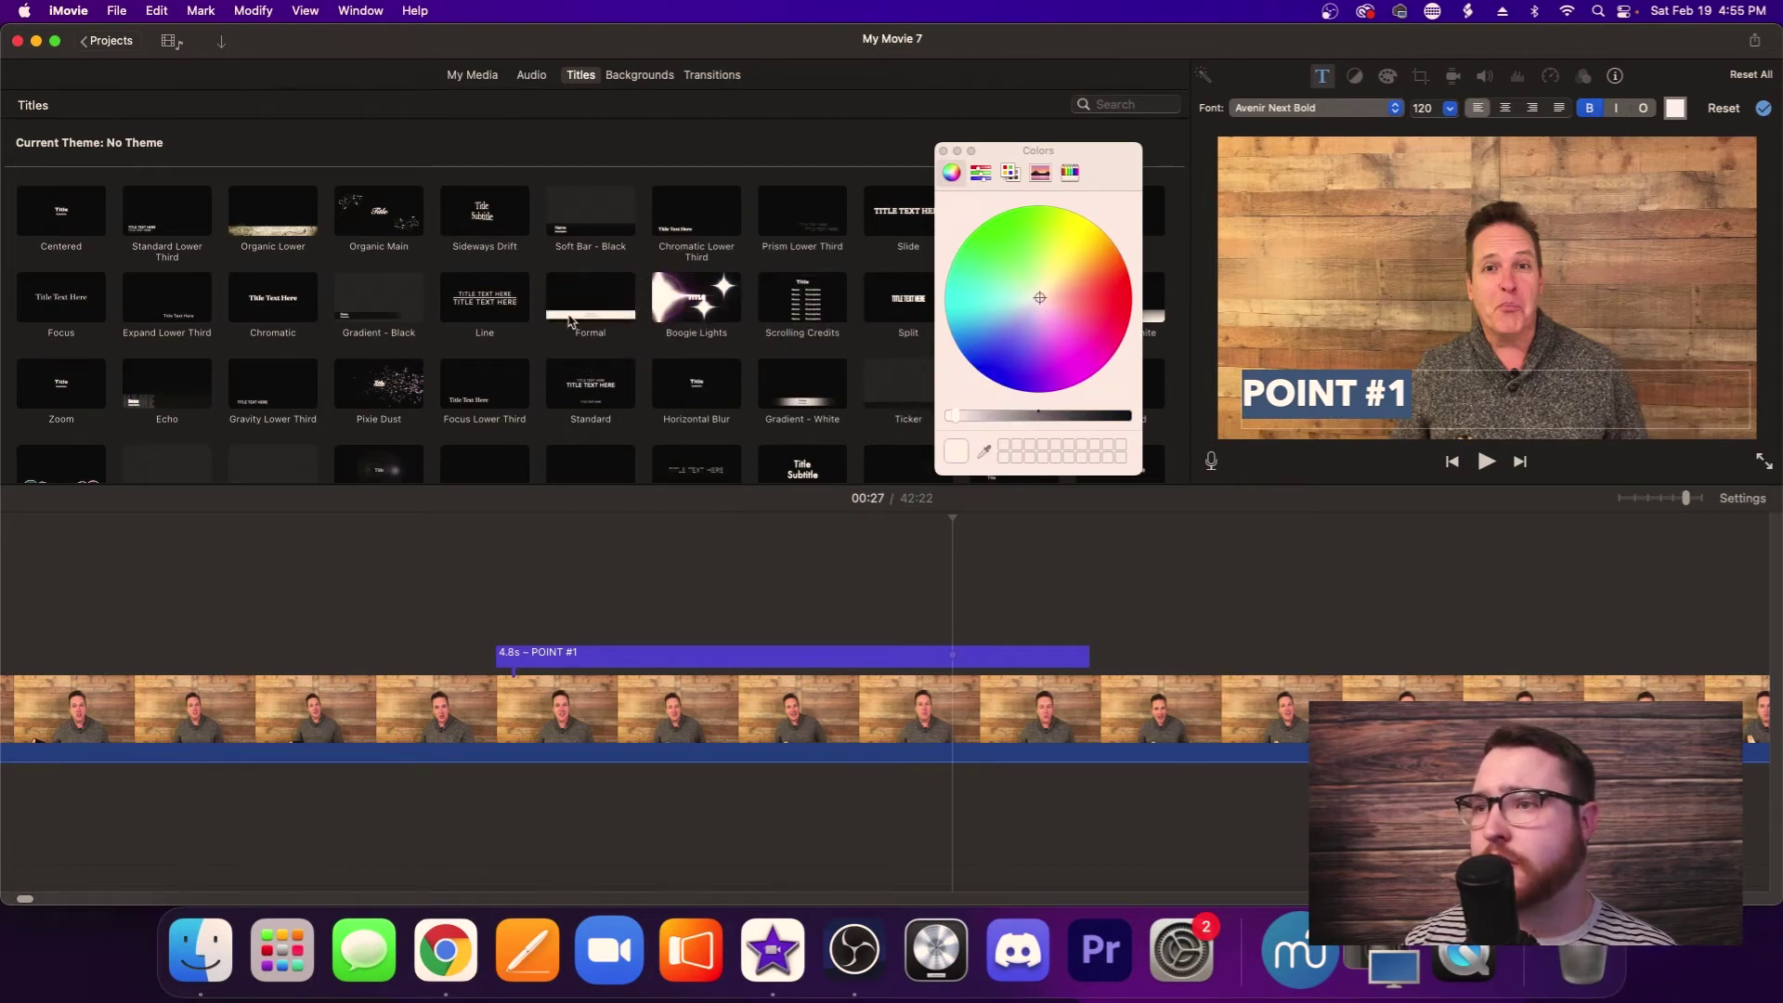
{"action": "left_click", "coordinate": [944, 151]}
{"action": "left_click", "coordinate": [811, 602]}
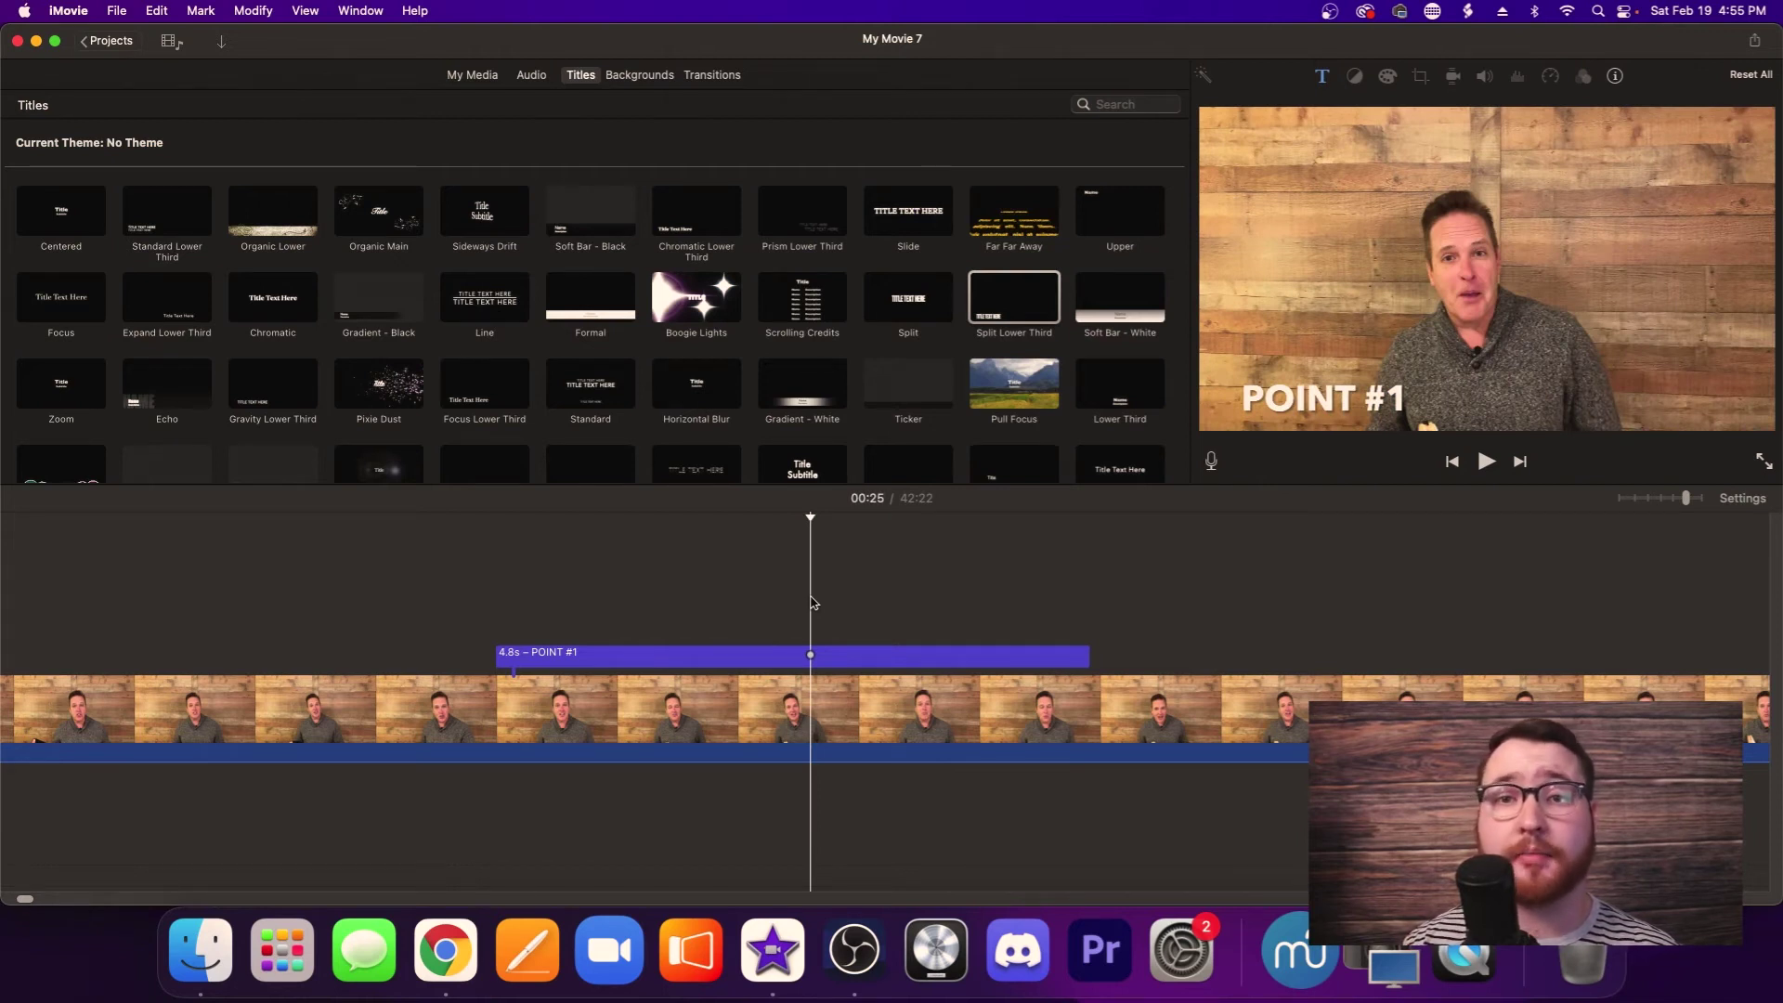
{"action": "key", "text": "space"}
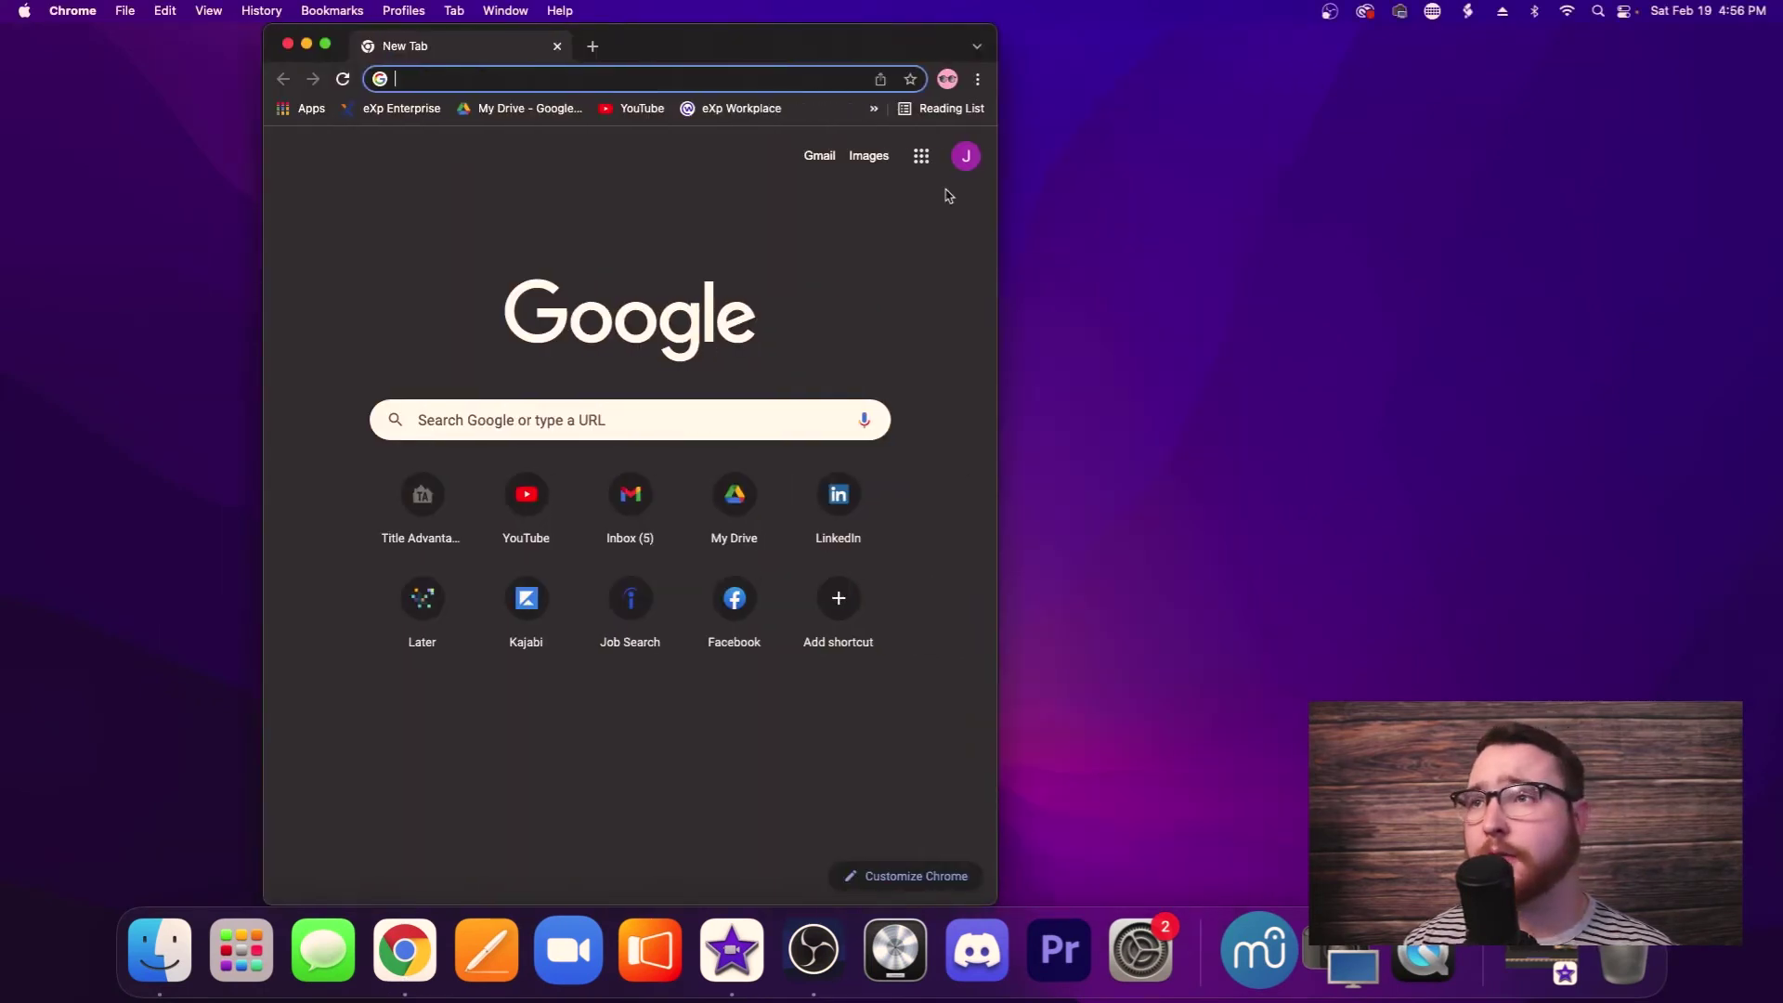
Step: Enter canva.com in Chrome's address bar to load the Canva site
{"action": "left_click", "coordinate": [964, 156]}
{"action": "left_click", "coordinate": [557, 79]}
{"action": "type", "text": "canva.com"}
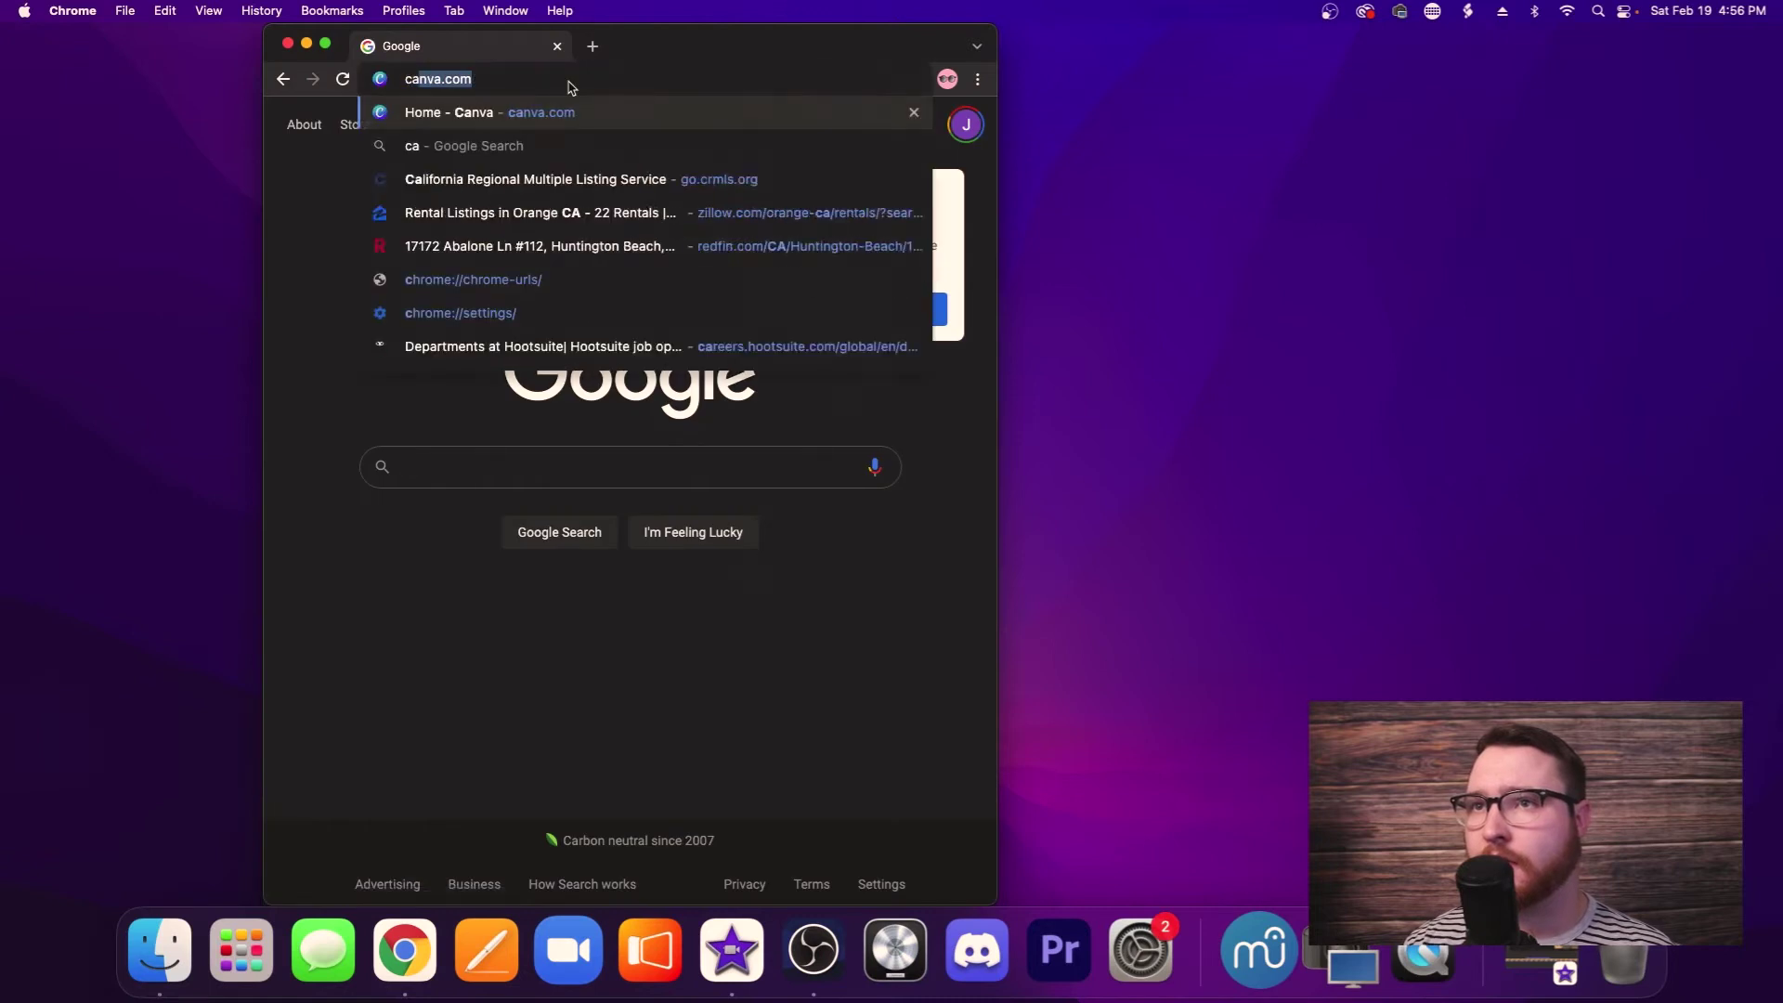
{"action": "key", "text": "Return"}
Step: Widen the browser and create a blank YouTube Video design from the Video category
{"action": "left_click_drag", "start_coordinate": [998, 175], "coordinate": [1731, 176]}
{"action": "left_click_drag", "start_coordinate": [1090, 42], "coordinate": [876, 42]}
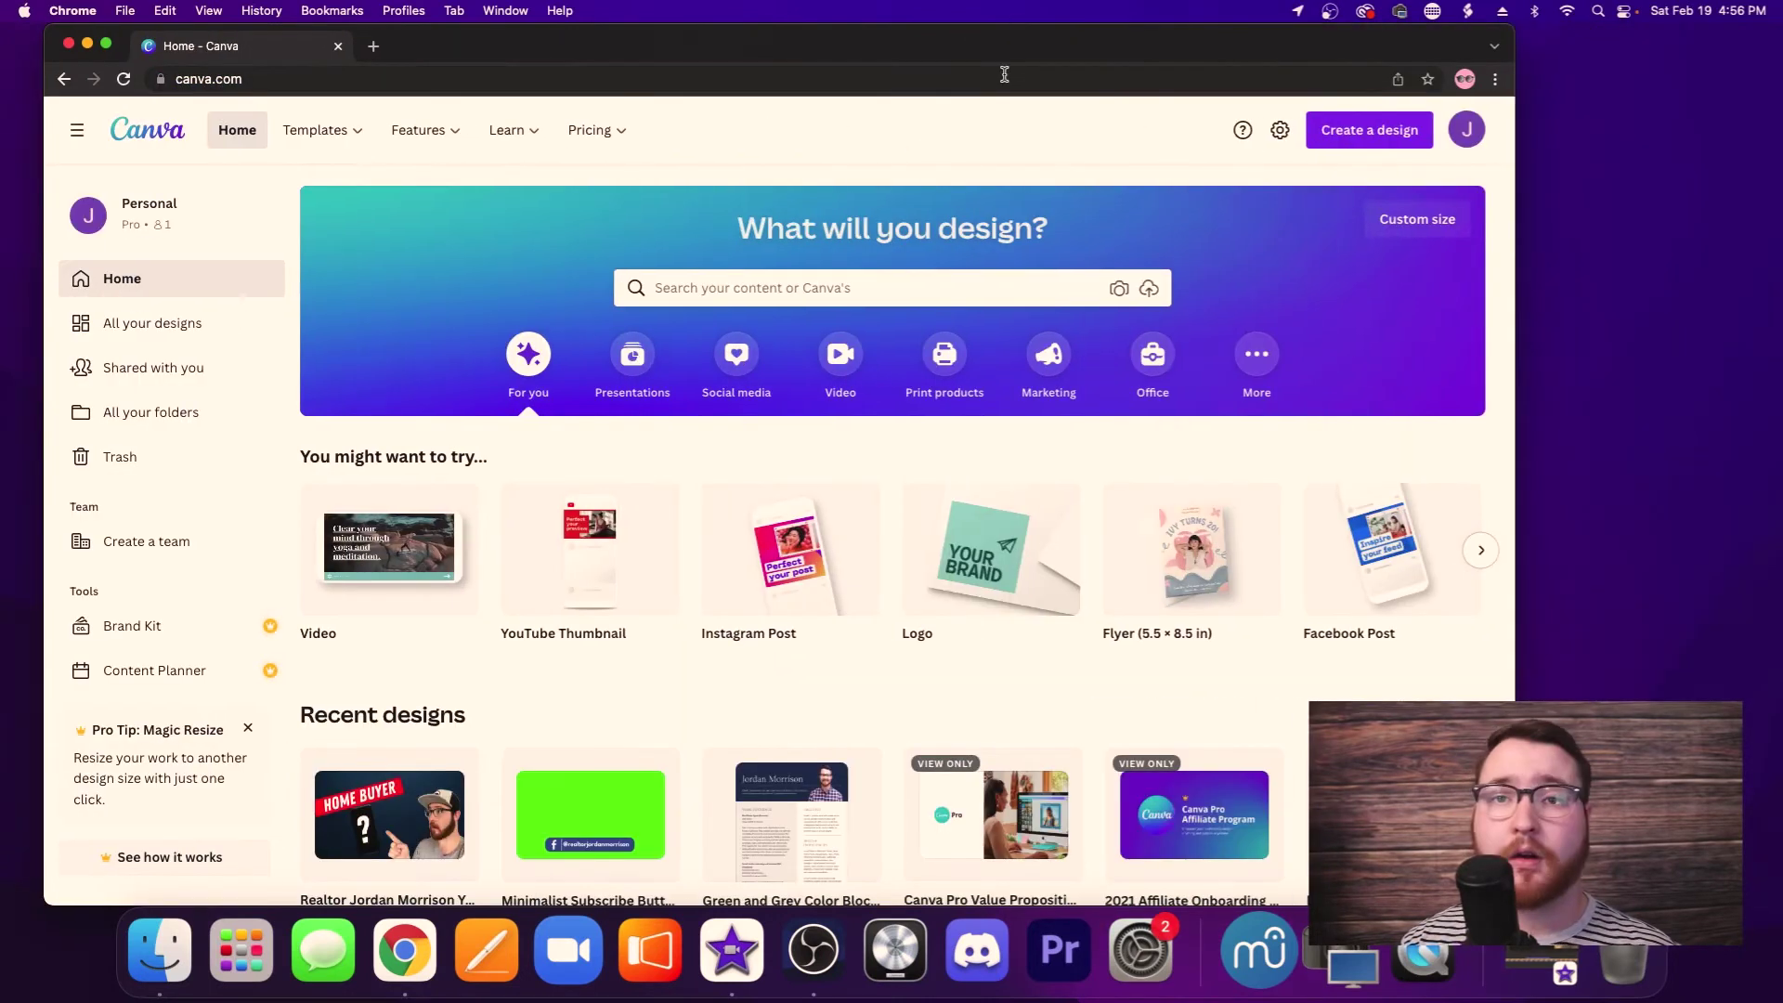
{"action": "left_click", "coordinate": [841, 362]}
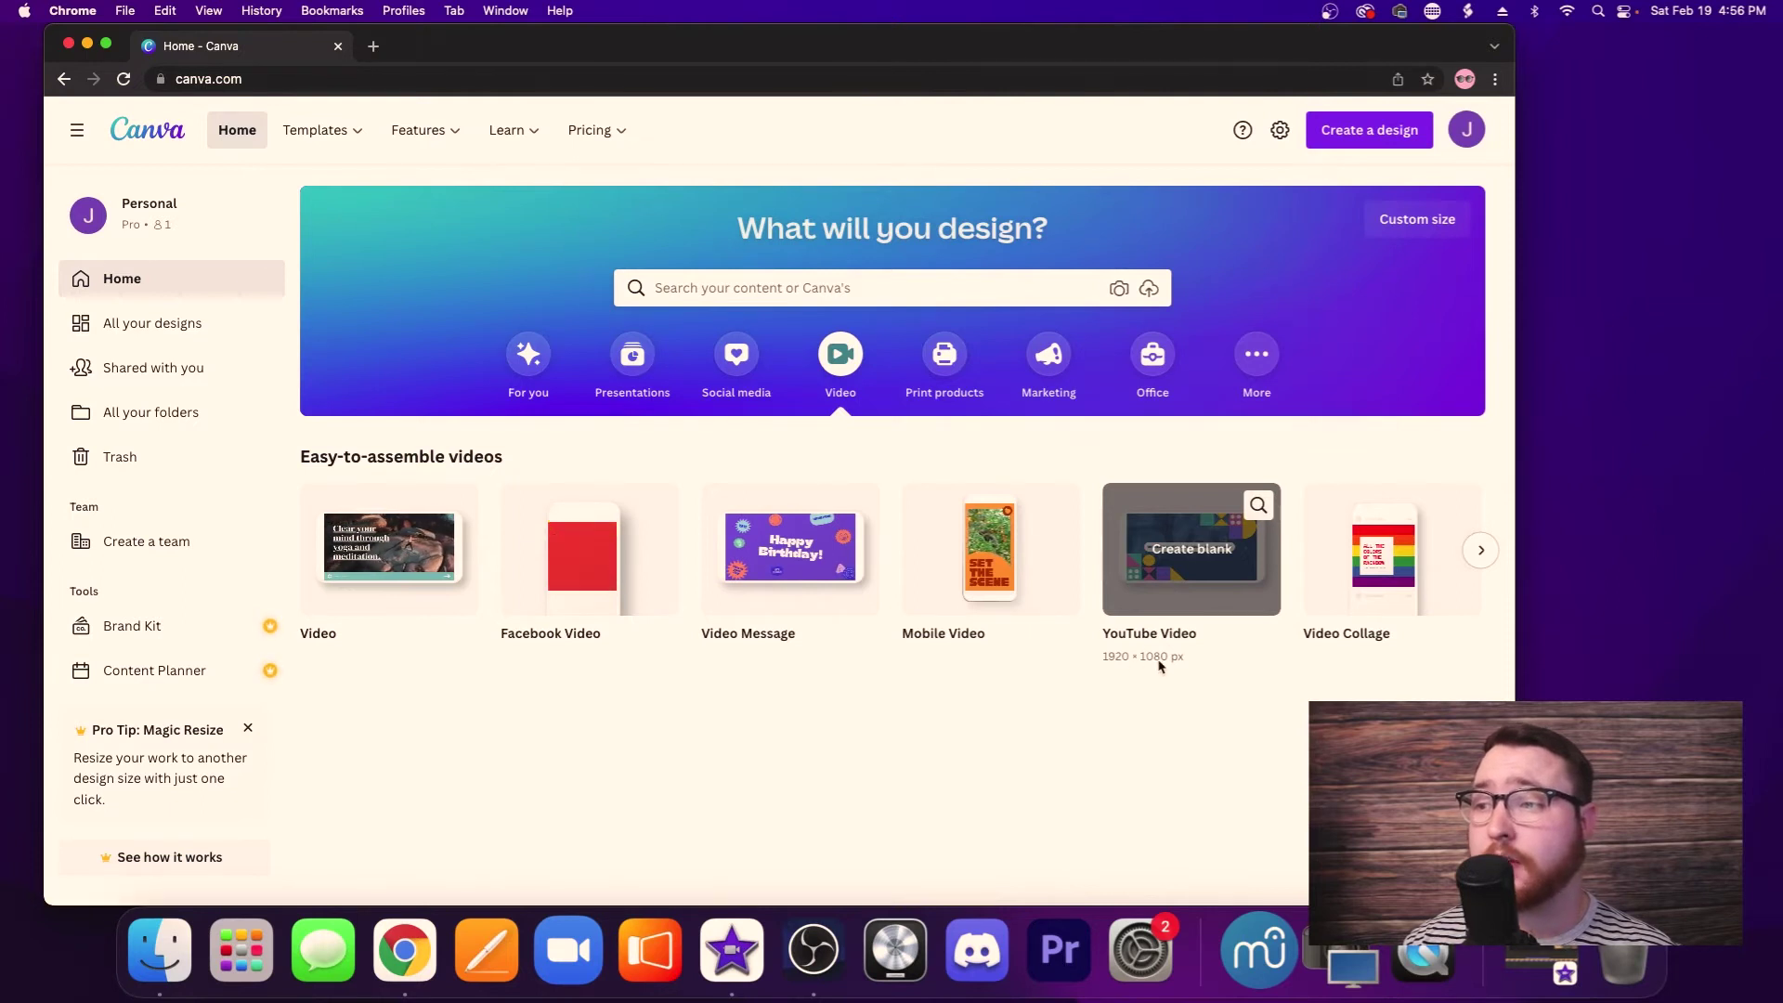
{"action": "left_click", "coordinate": [1197, 576]}
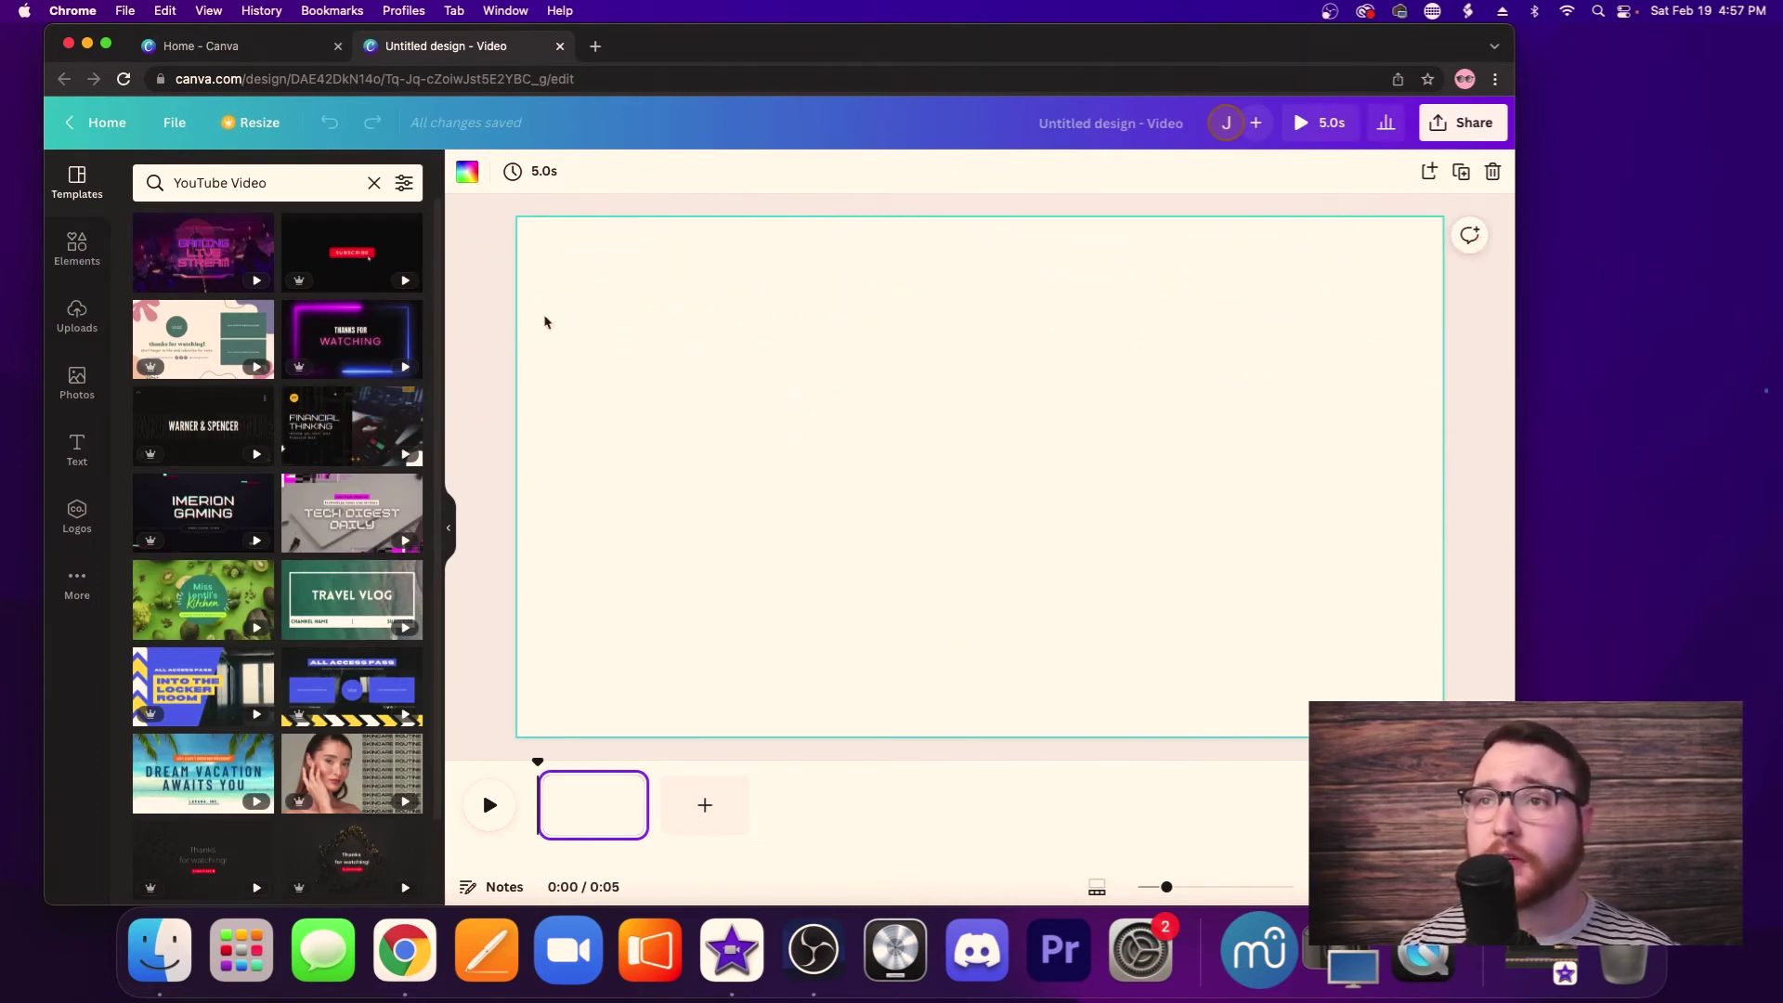
Step: Set the video page background to the light green swatch
{"action": "left_click", "coordinate": [467, 181]}
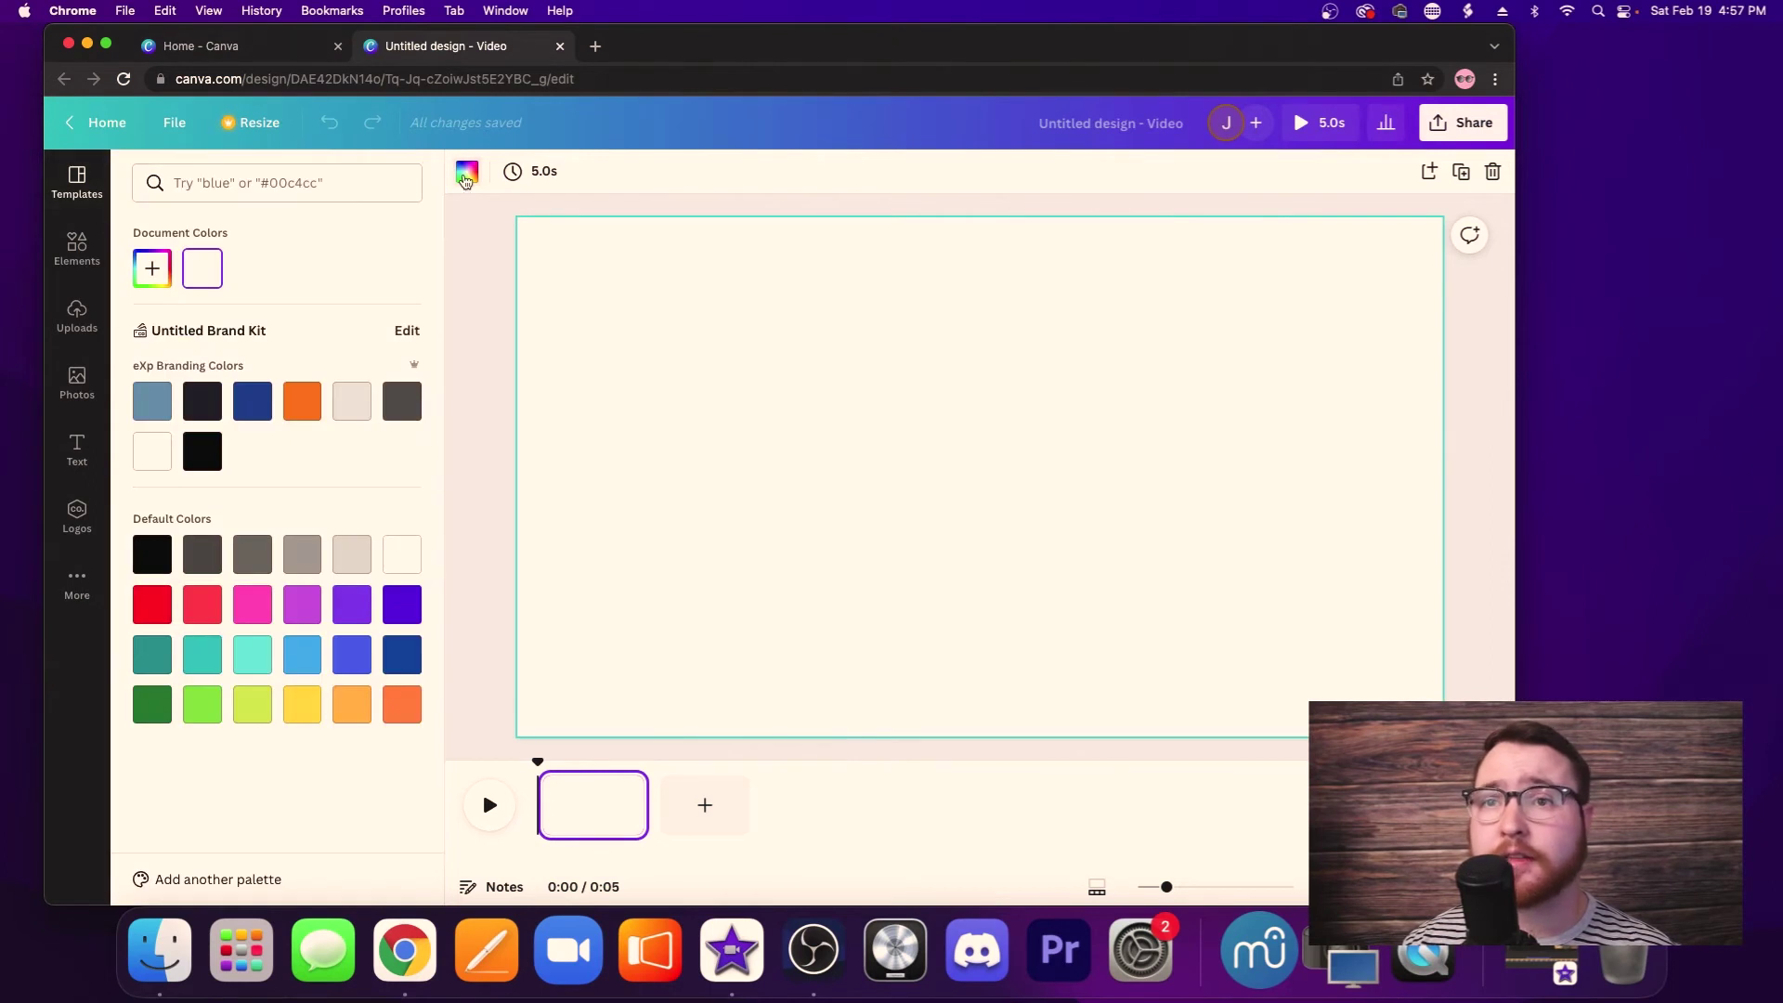
{"action": "left_click", "coordinate": [204, 716]}
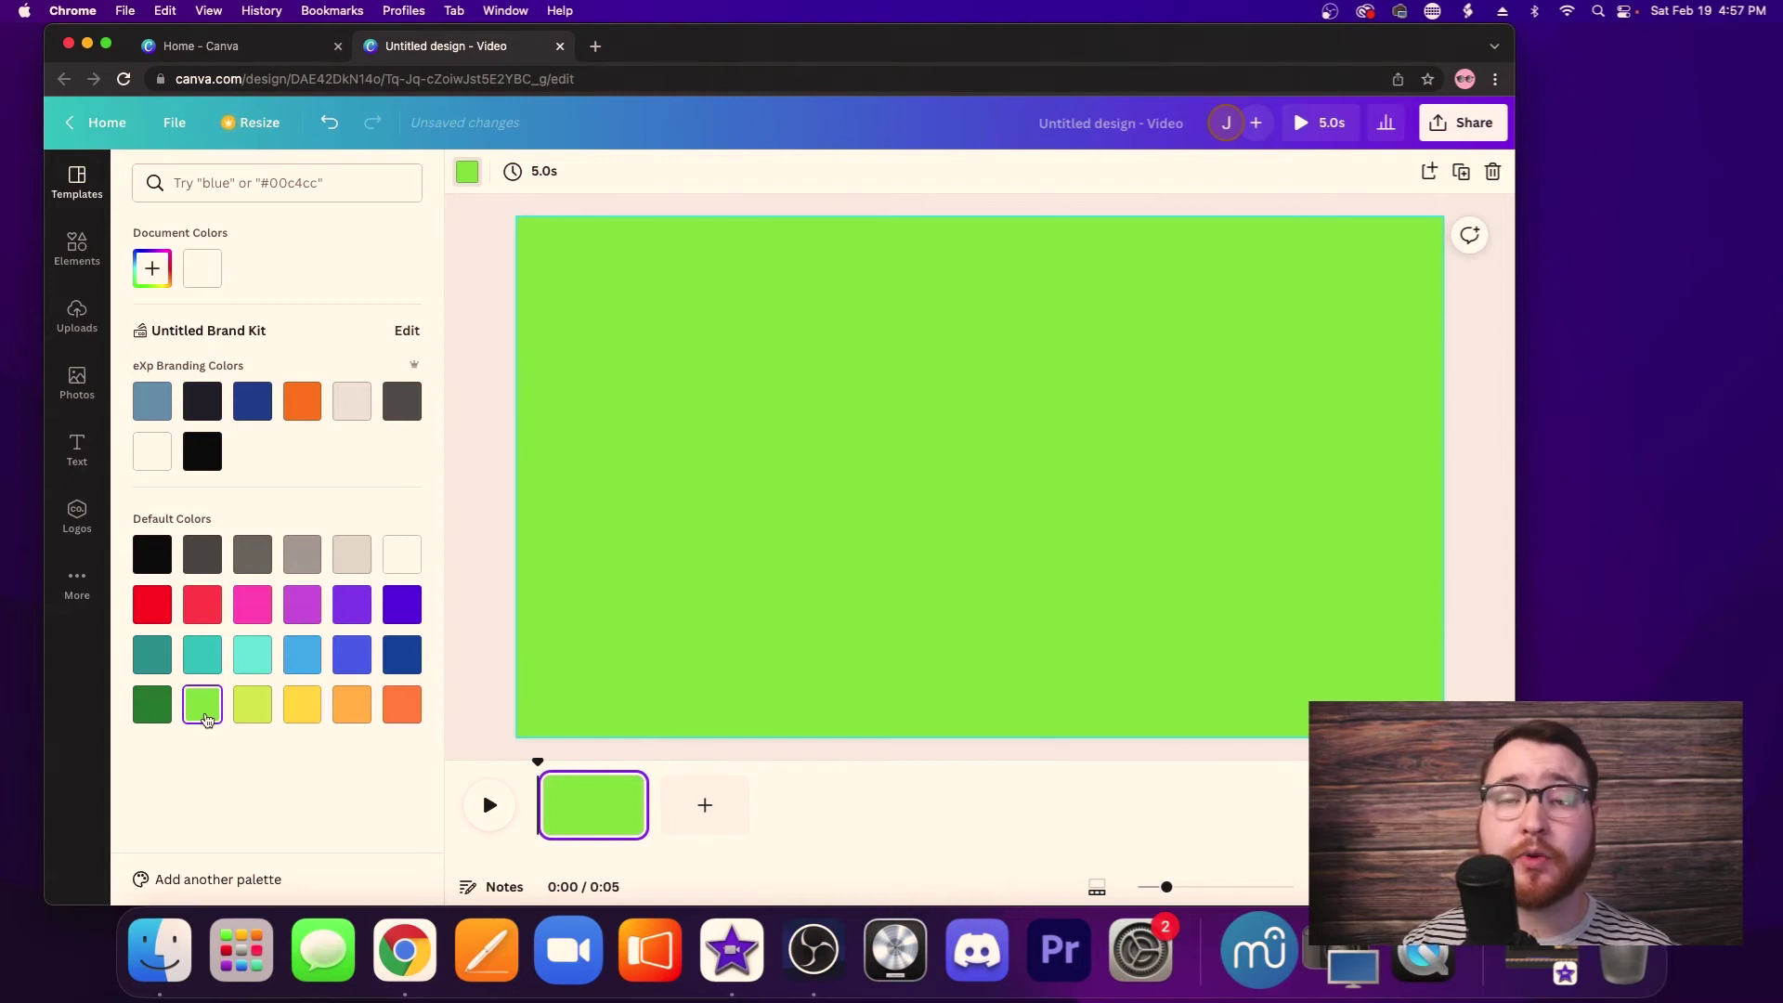
{"action": "left_click", "coordinate": [525, 305]}
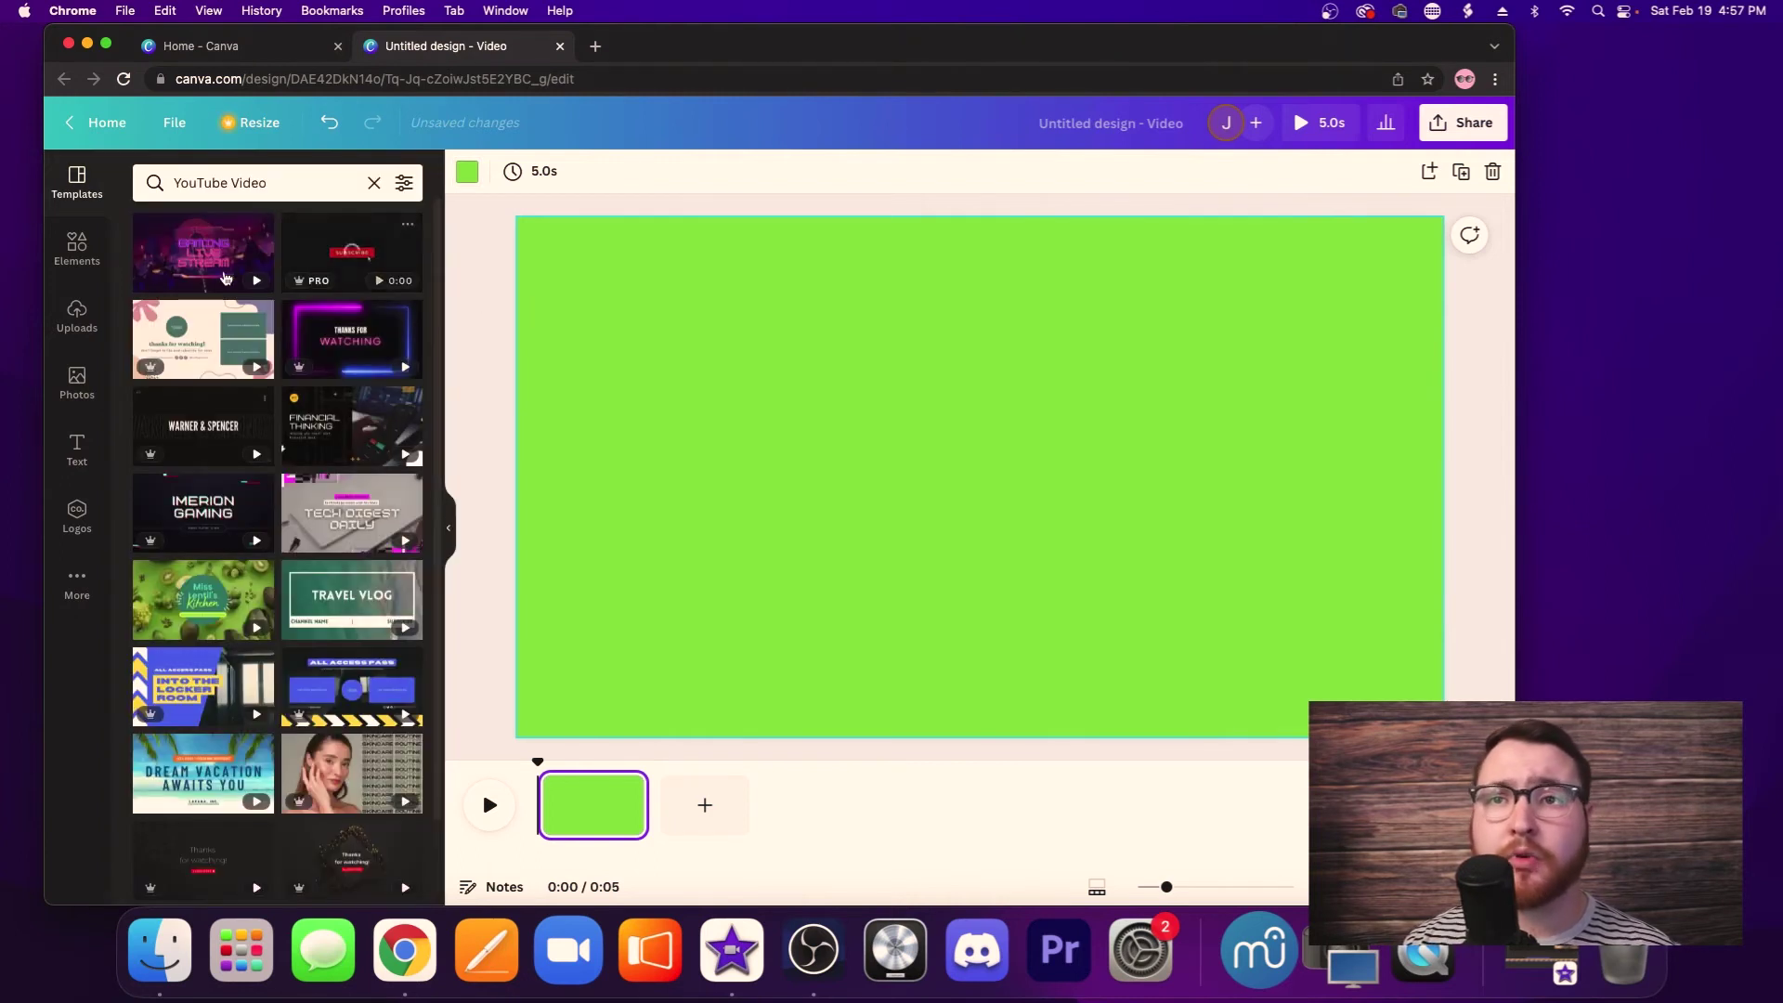
Step: Search Canva's Elements for 'Facebook logo'
{"action": "left_click", "coordinate": [77, 256]}
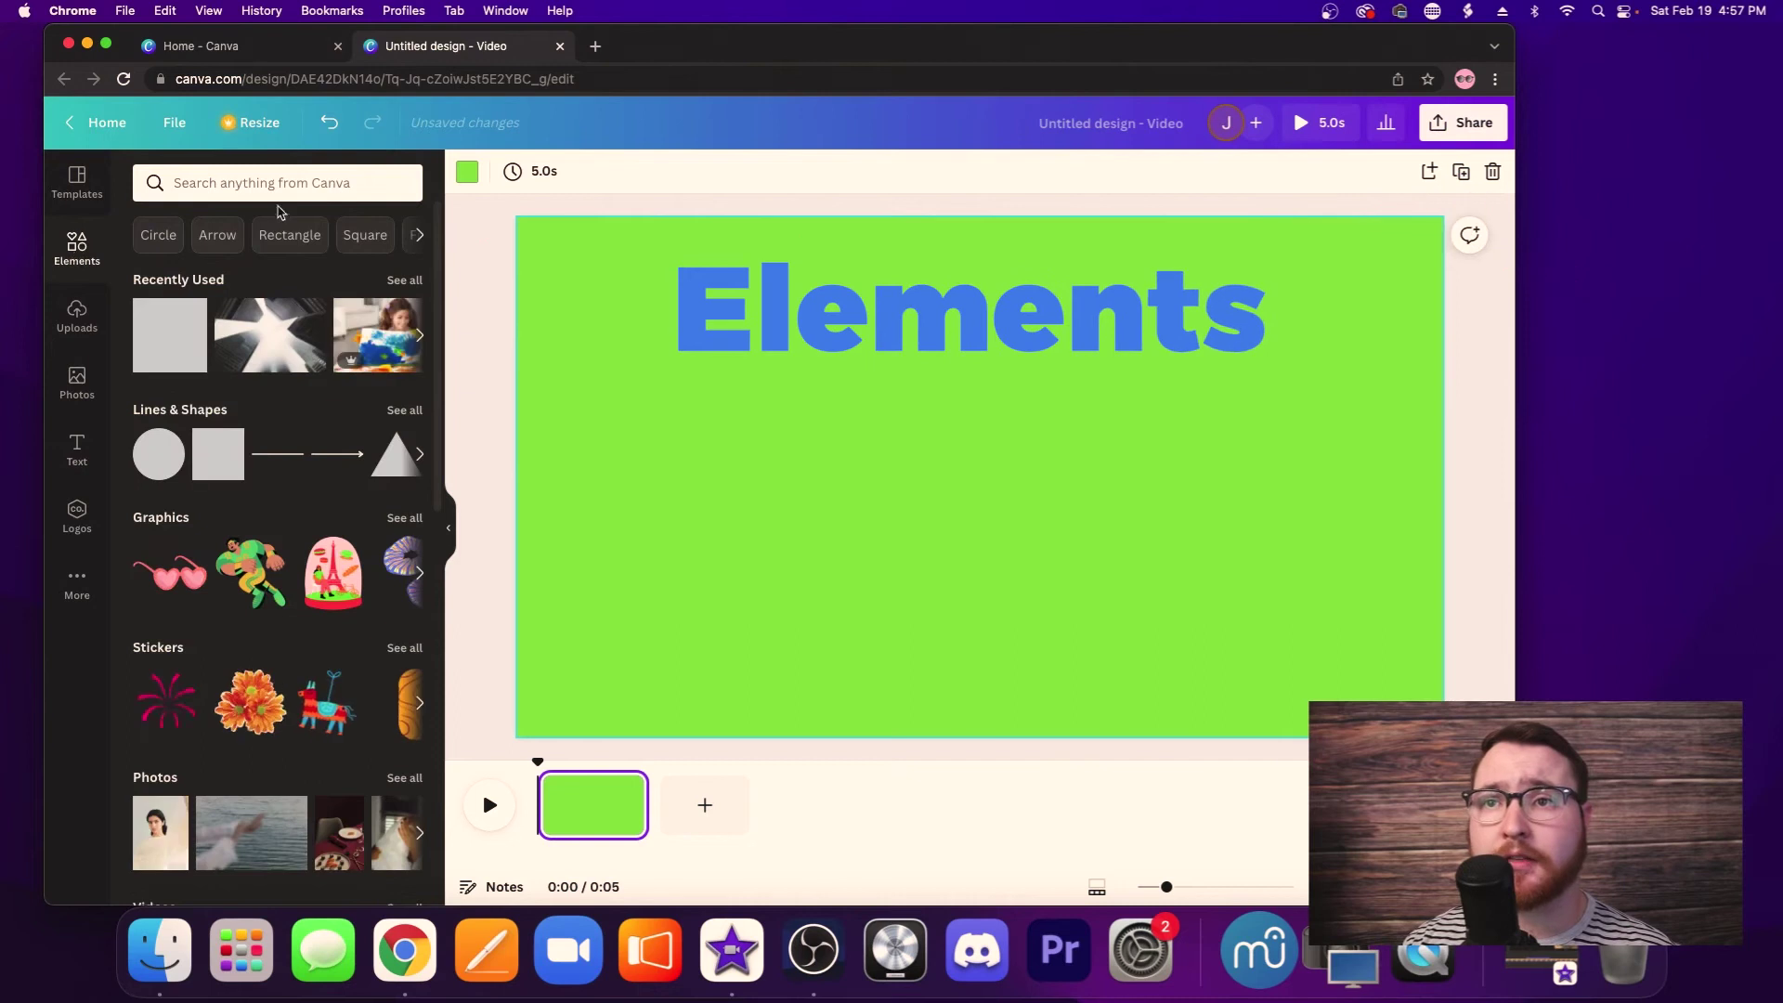
{"action": "left_click", "coordinate": [296, 184]}
{"action": "type", "text": "F"}
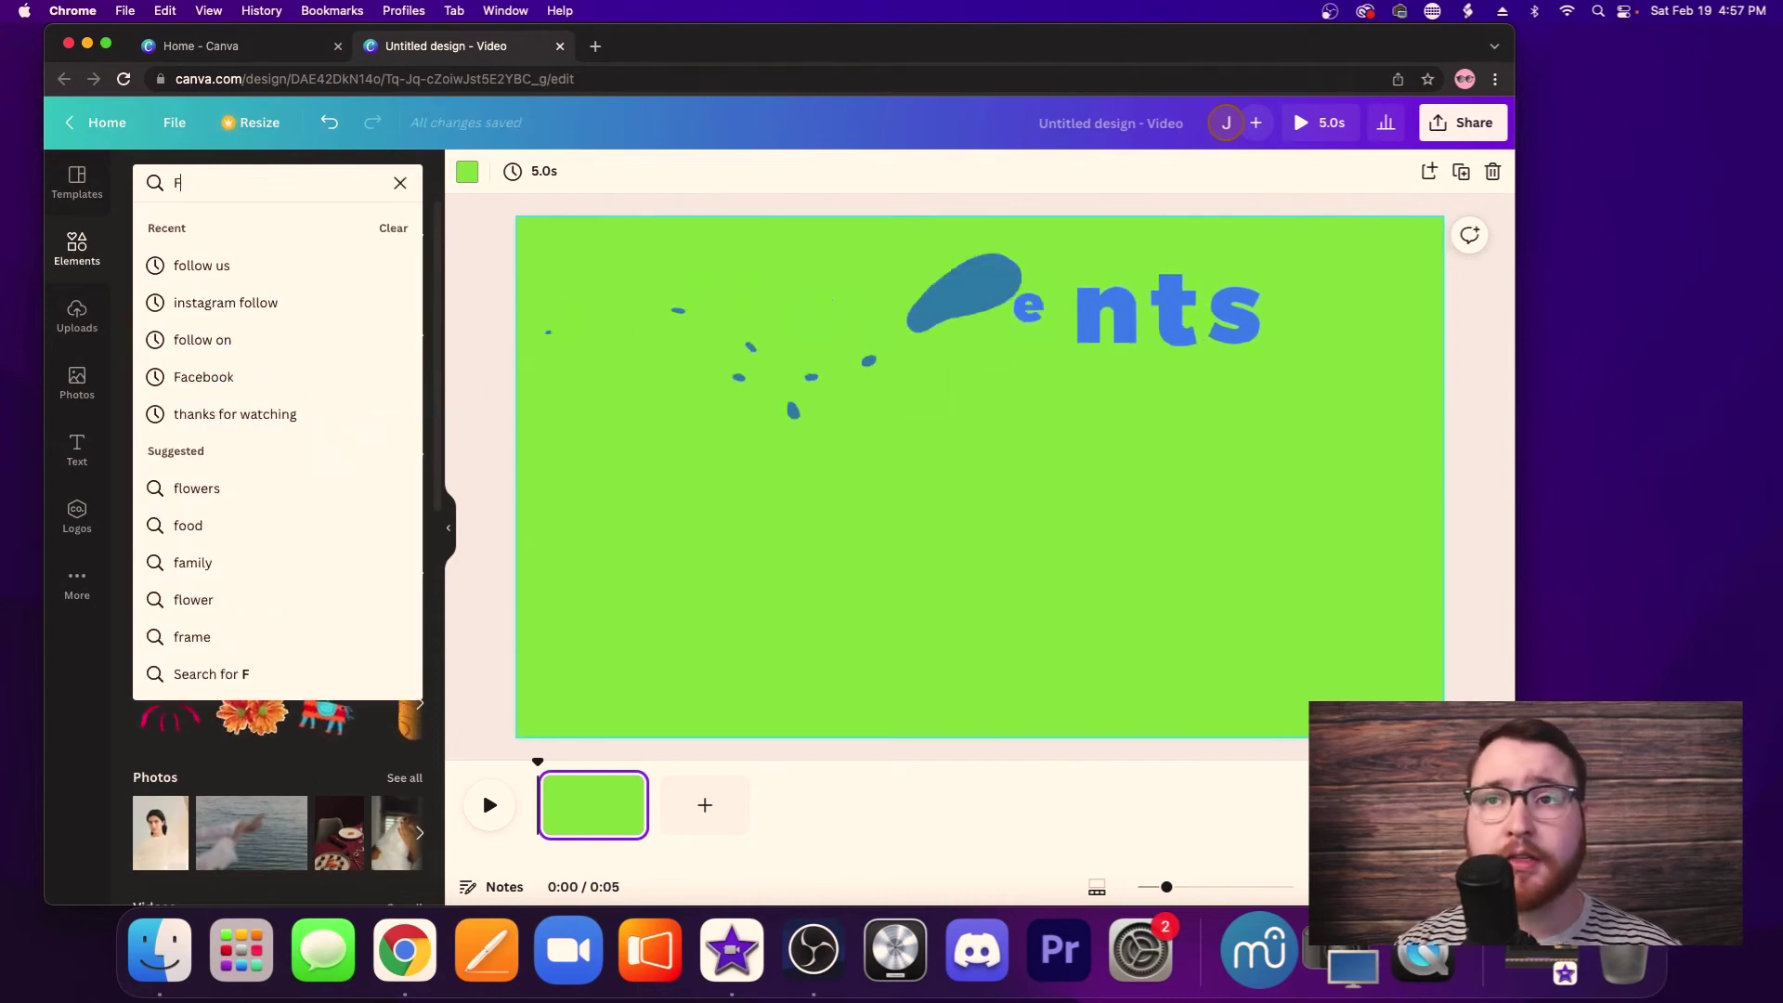
{"action": "type", "text": "acebook logo"}
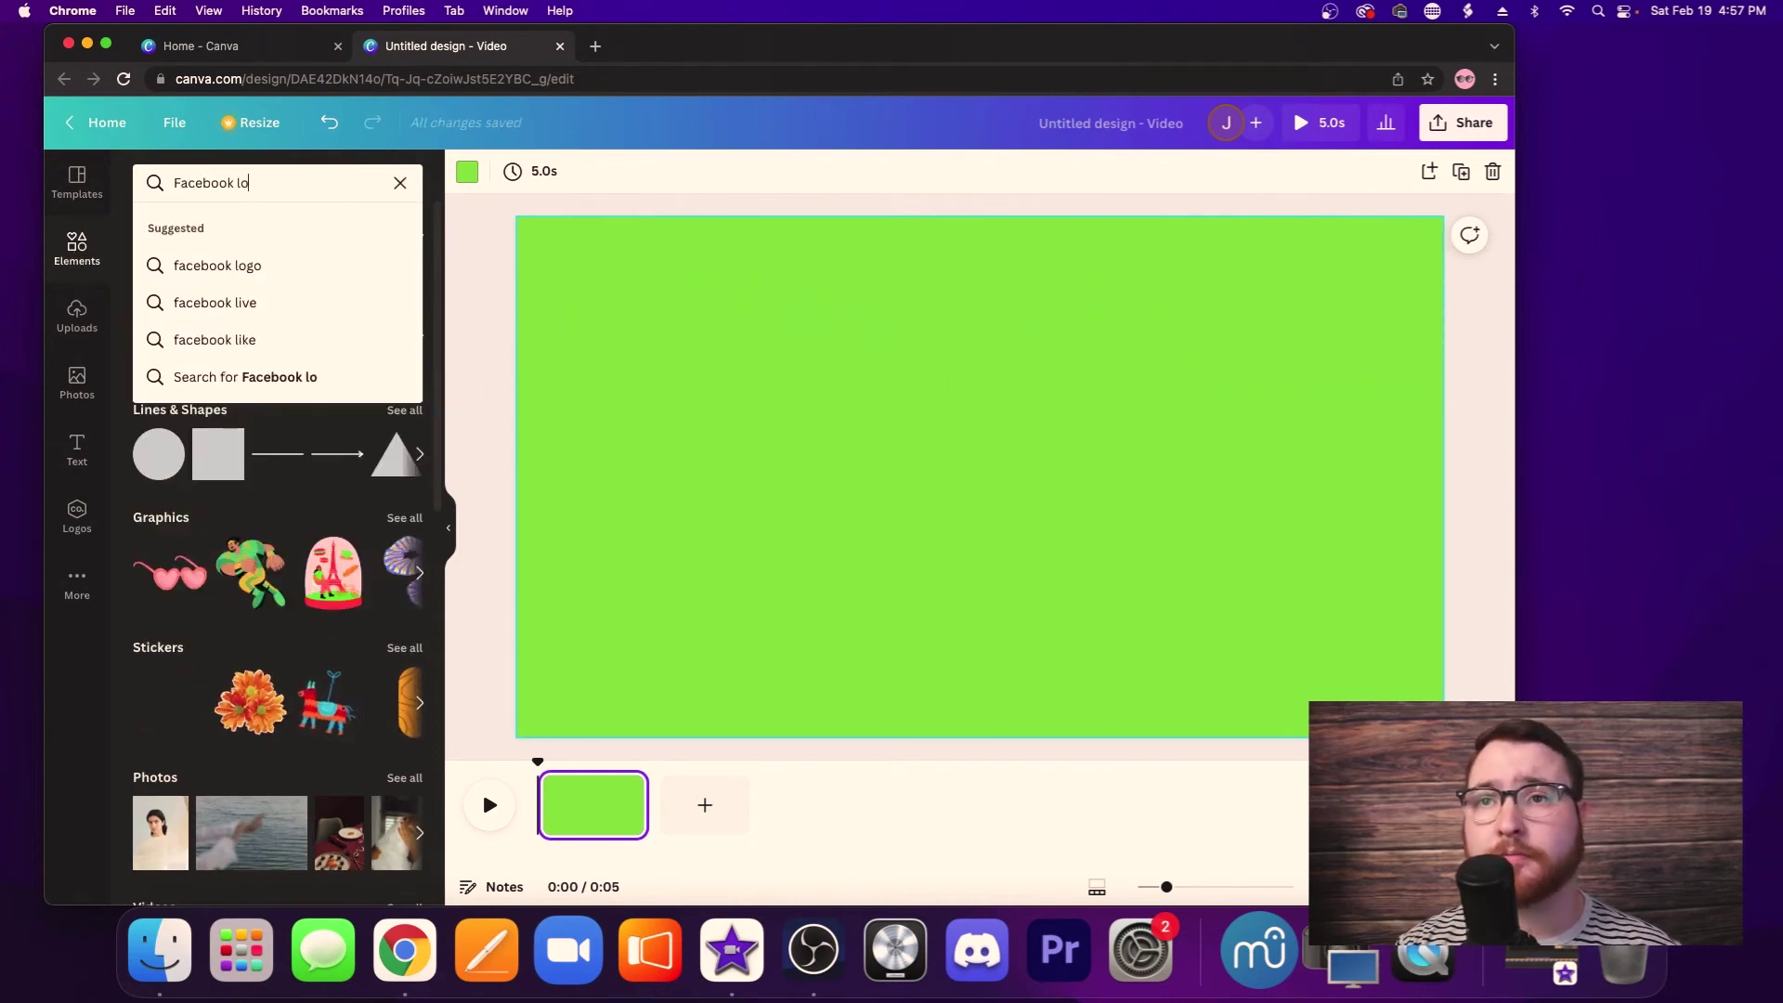
{"action": "key", "text": "Return"}
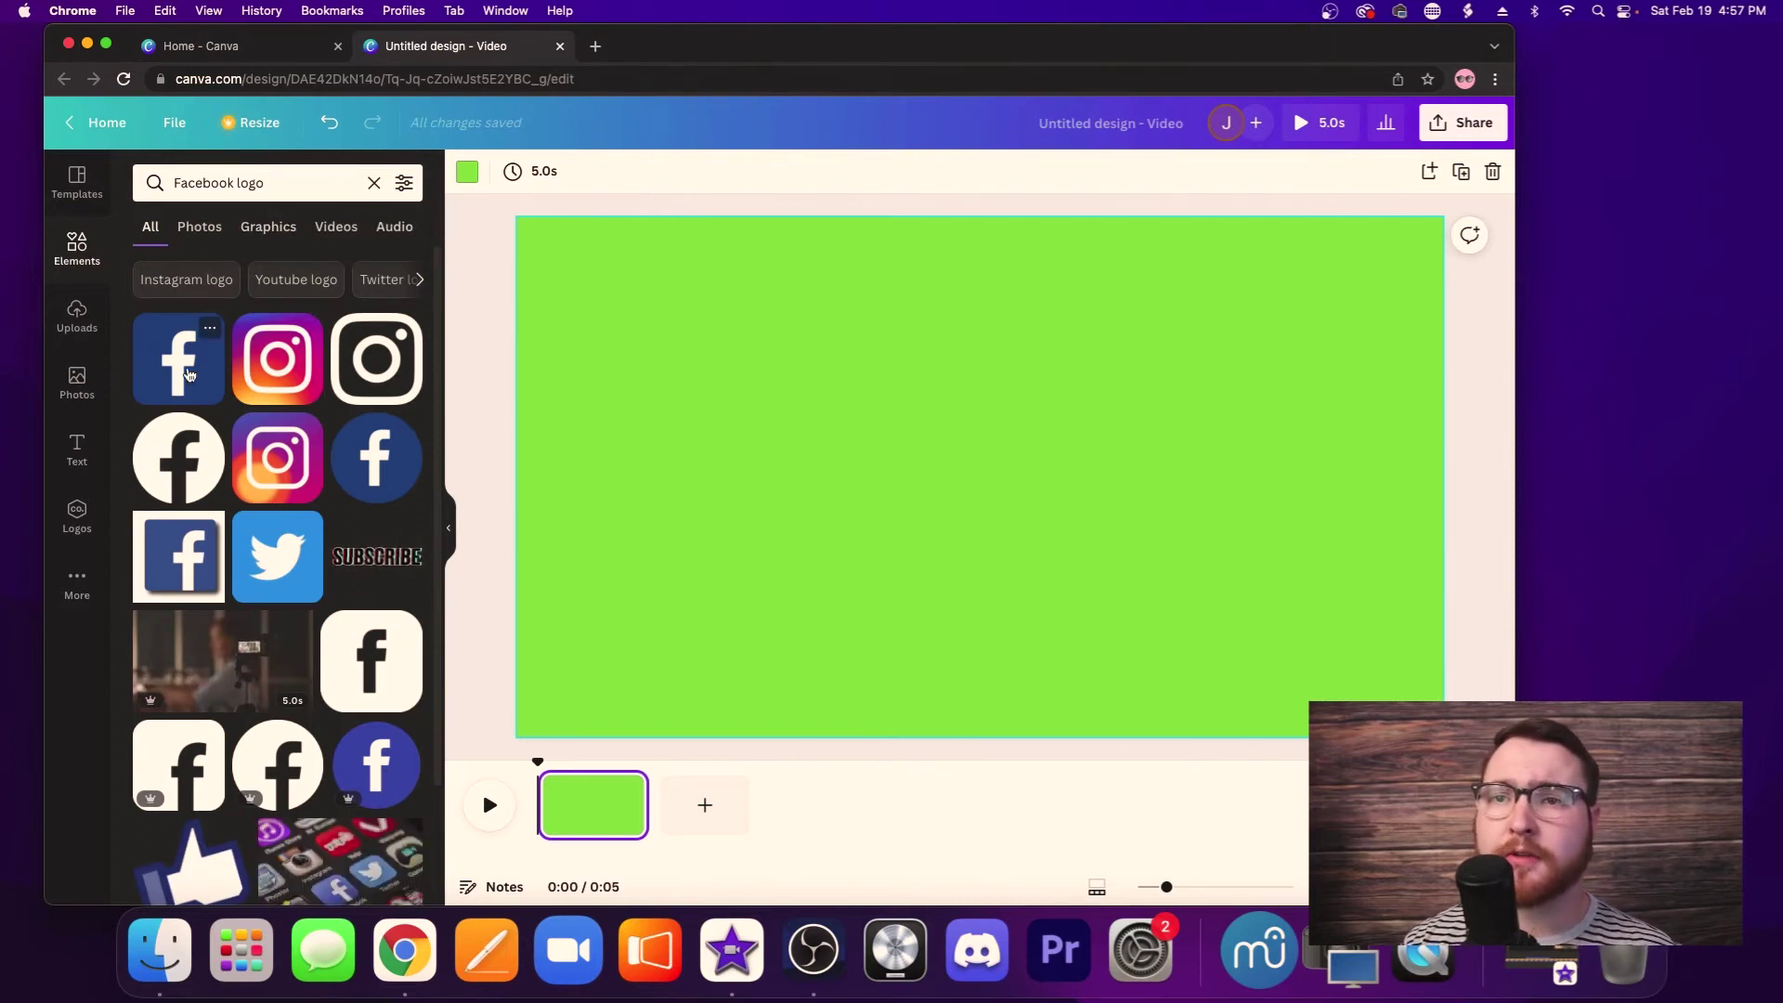
Step: Add the blue Facebook logo, shrink it to 215 × 215 in the lower-right corner, and open Animate
{"action": "left_click", "coordinate": [178, 359]}
{"action": "left_click_drag", "start_coordinate": [1011, 510], "coordinate": [1018, 633]}
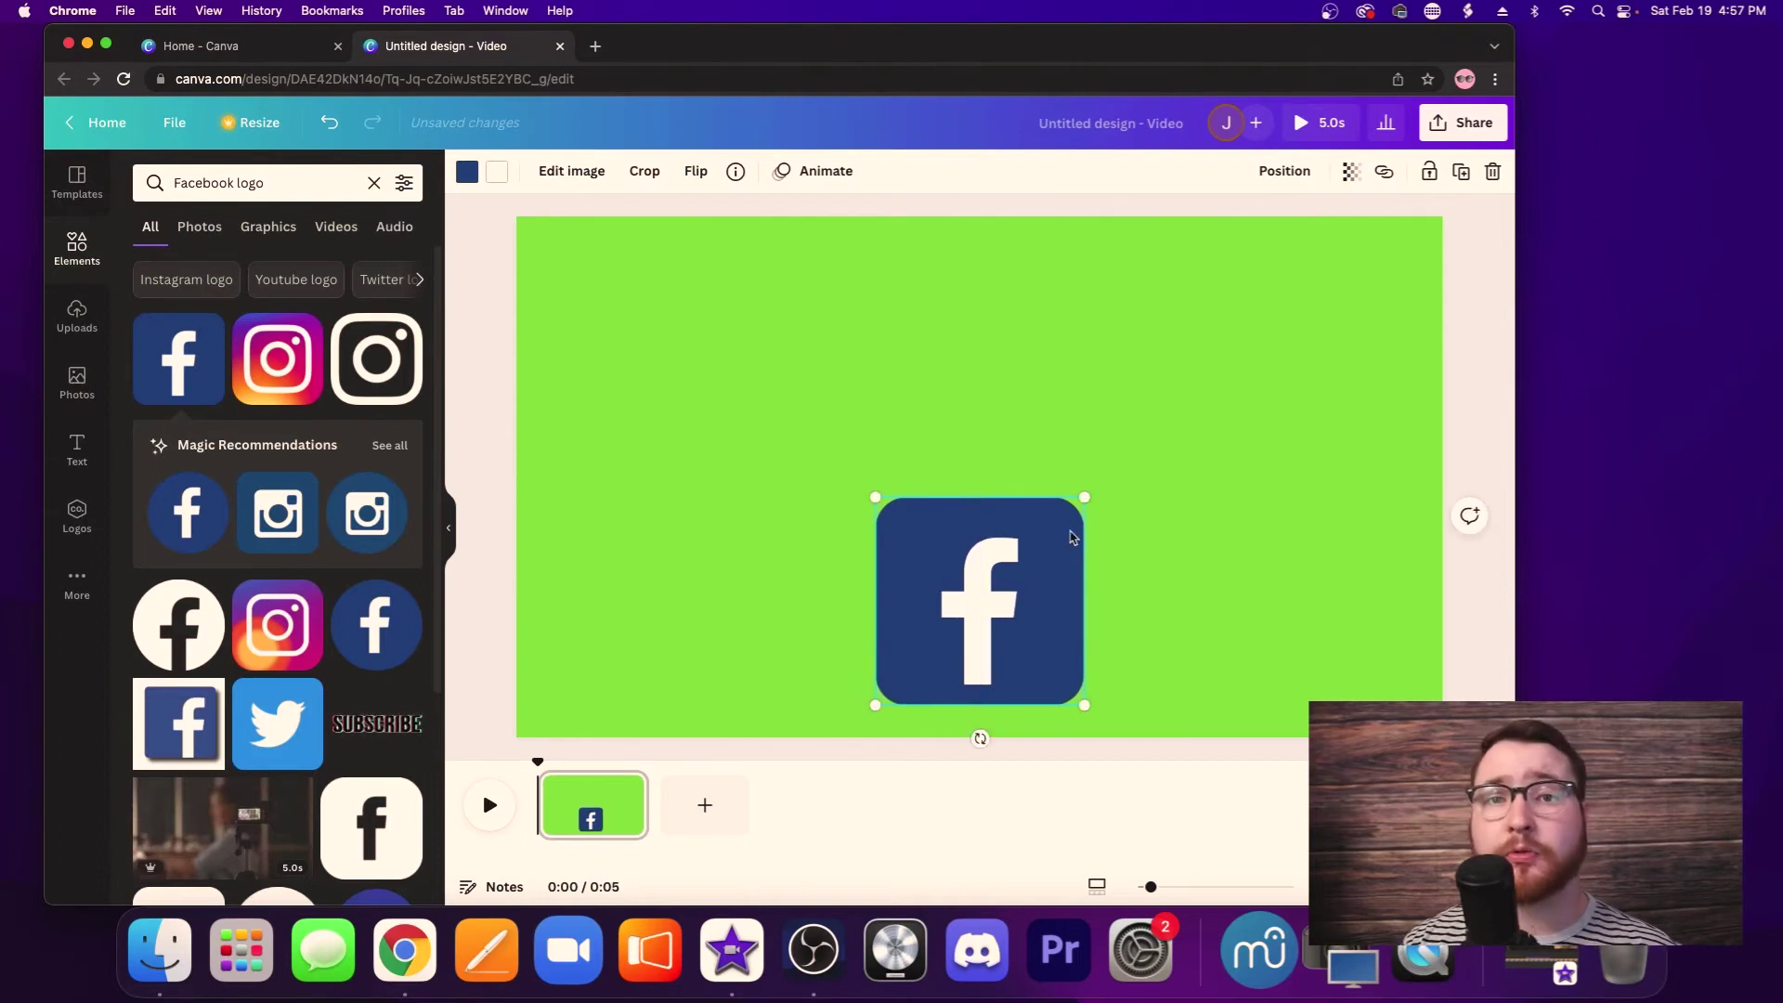
{"action": "left_click_drag", "start_coordinate": [1082, 518], "coordinate": [1324, 634]}
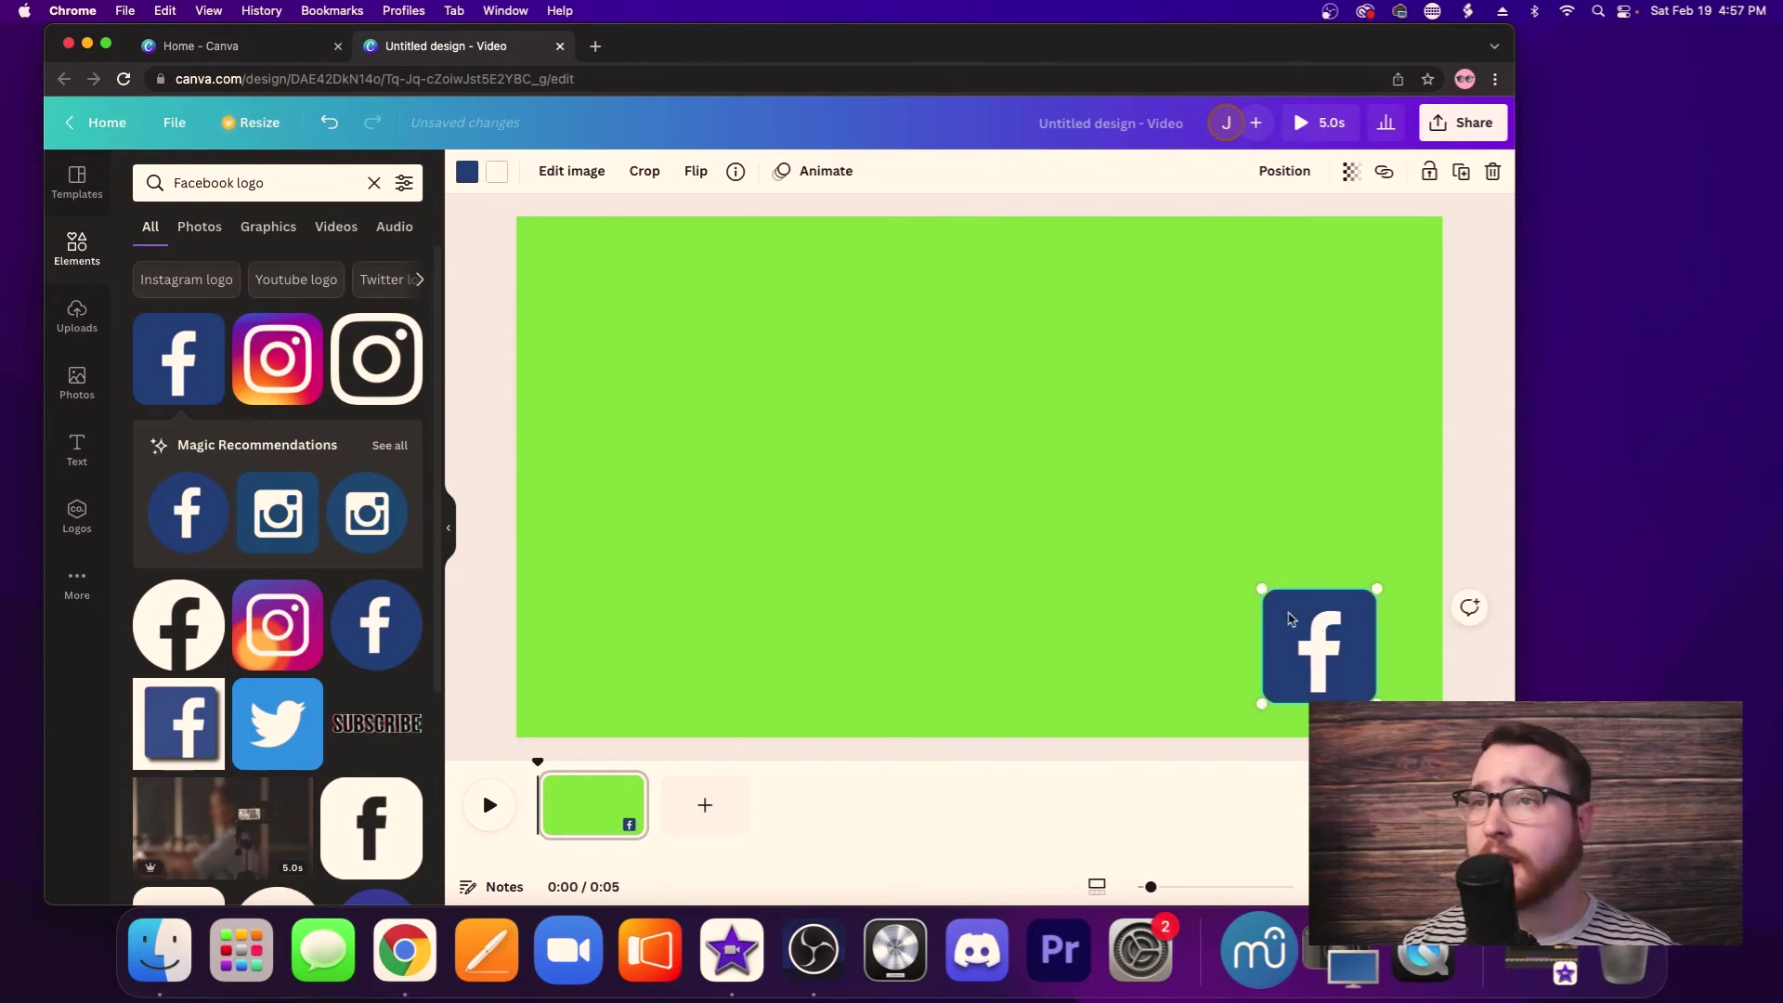
{"action": "left_click_drag", "start_coordinate": [1378, 589], "coordinate": [1371, 595]}
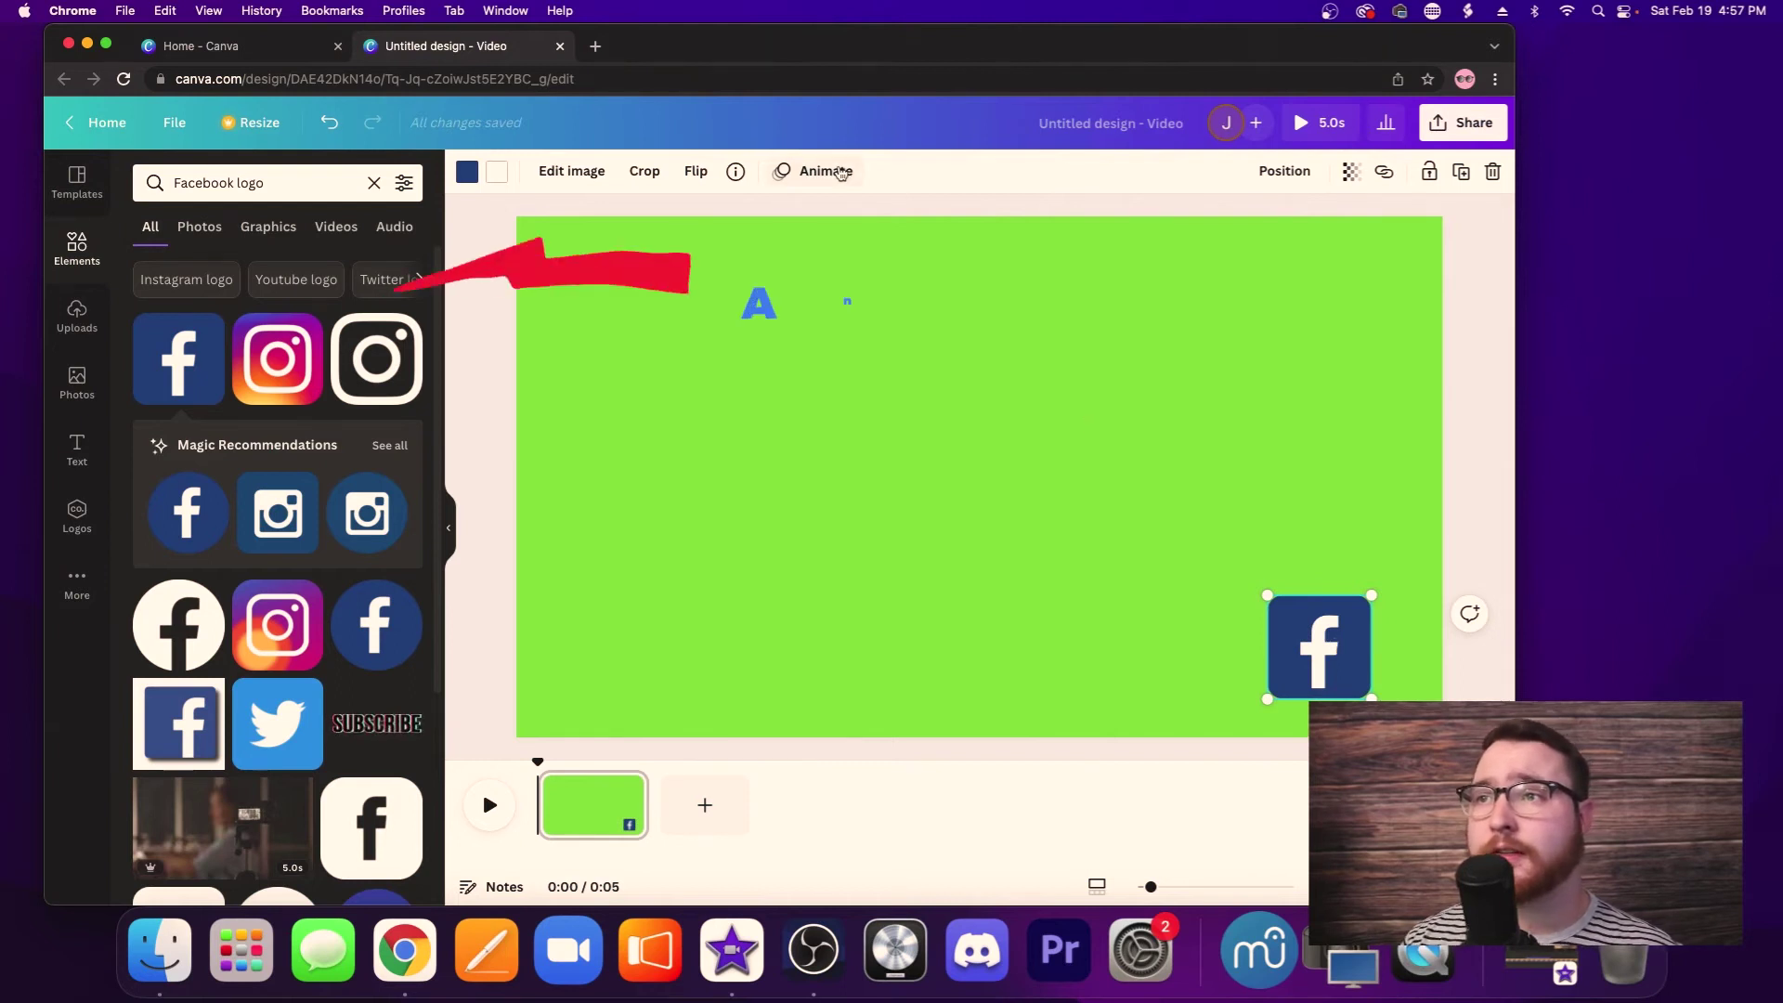
{"action": "left_click", "coordinate": [840, 173]}
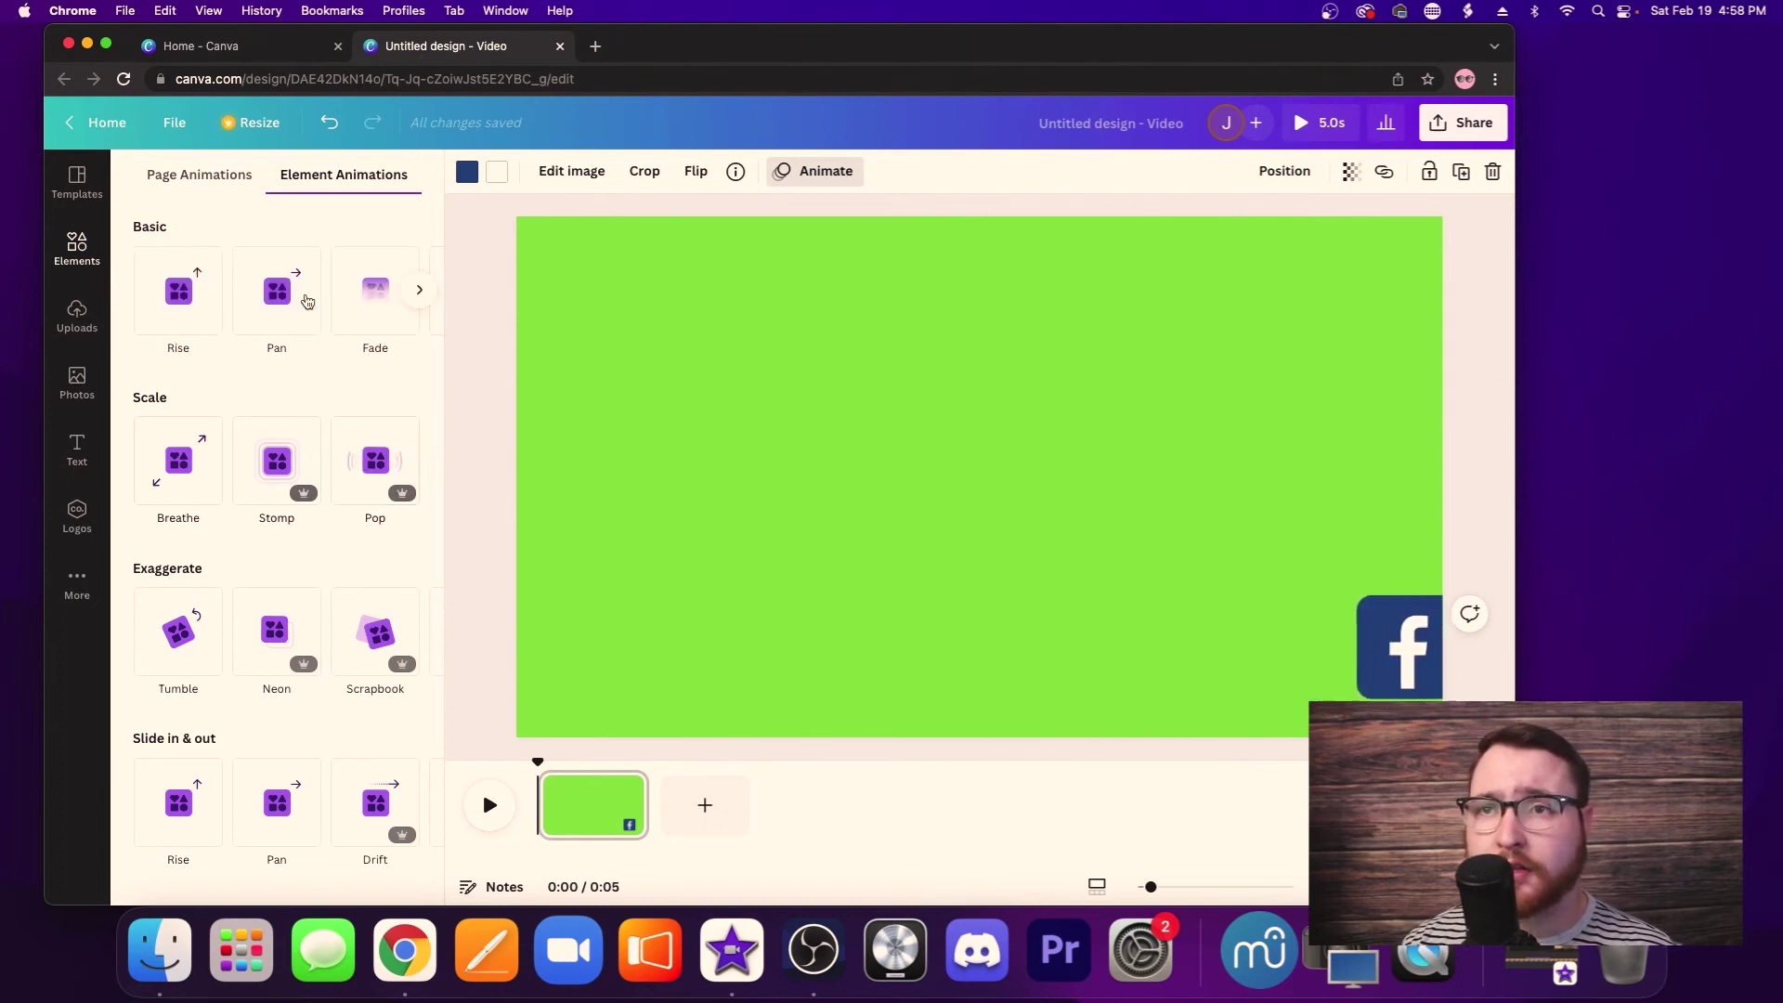
Step: Give the logo the Rise animation, preview it, and add a second page
{"action": "scroll", "coordinate": [302, 292], "scroll_direction": "right", "scroll_amount": 5}
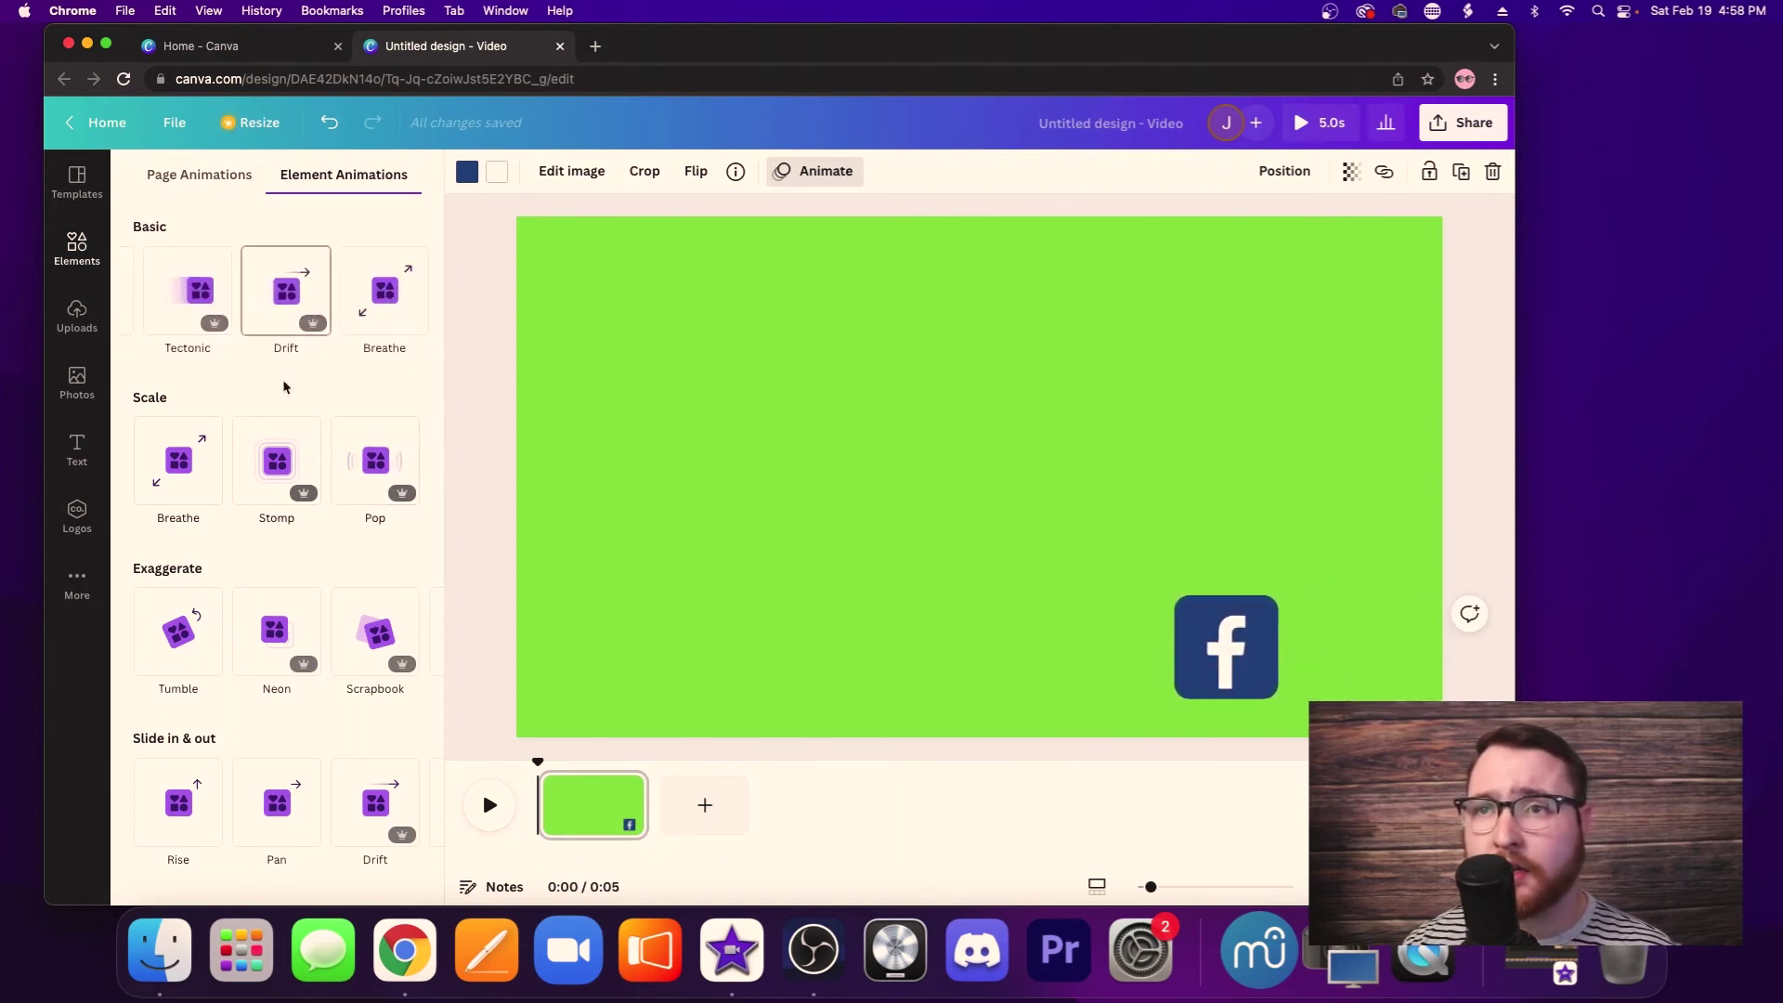
{"action": "scroll", "coordinate": [282, 386], "scroll_direction": "left", "scroll_amount": 5}
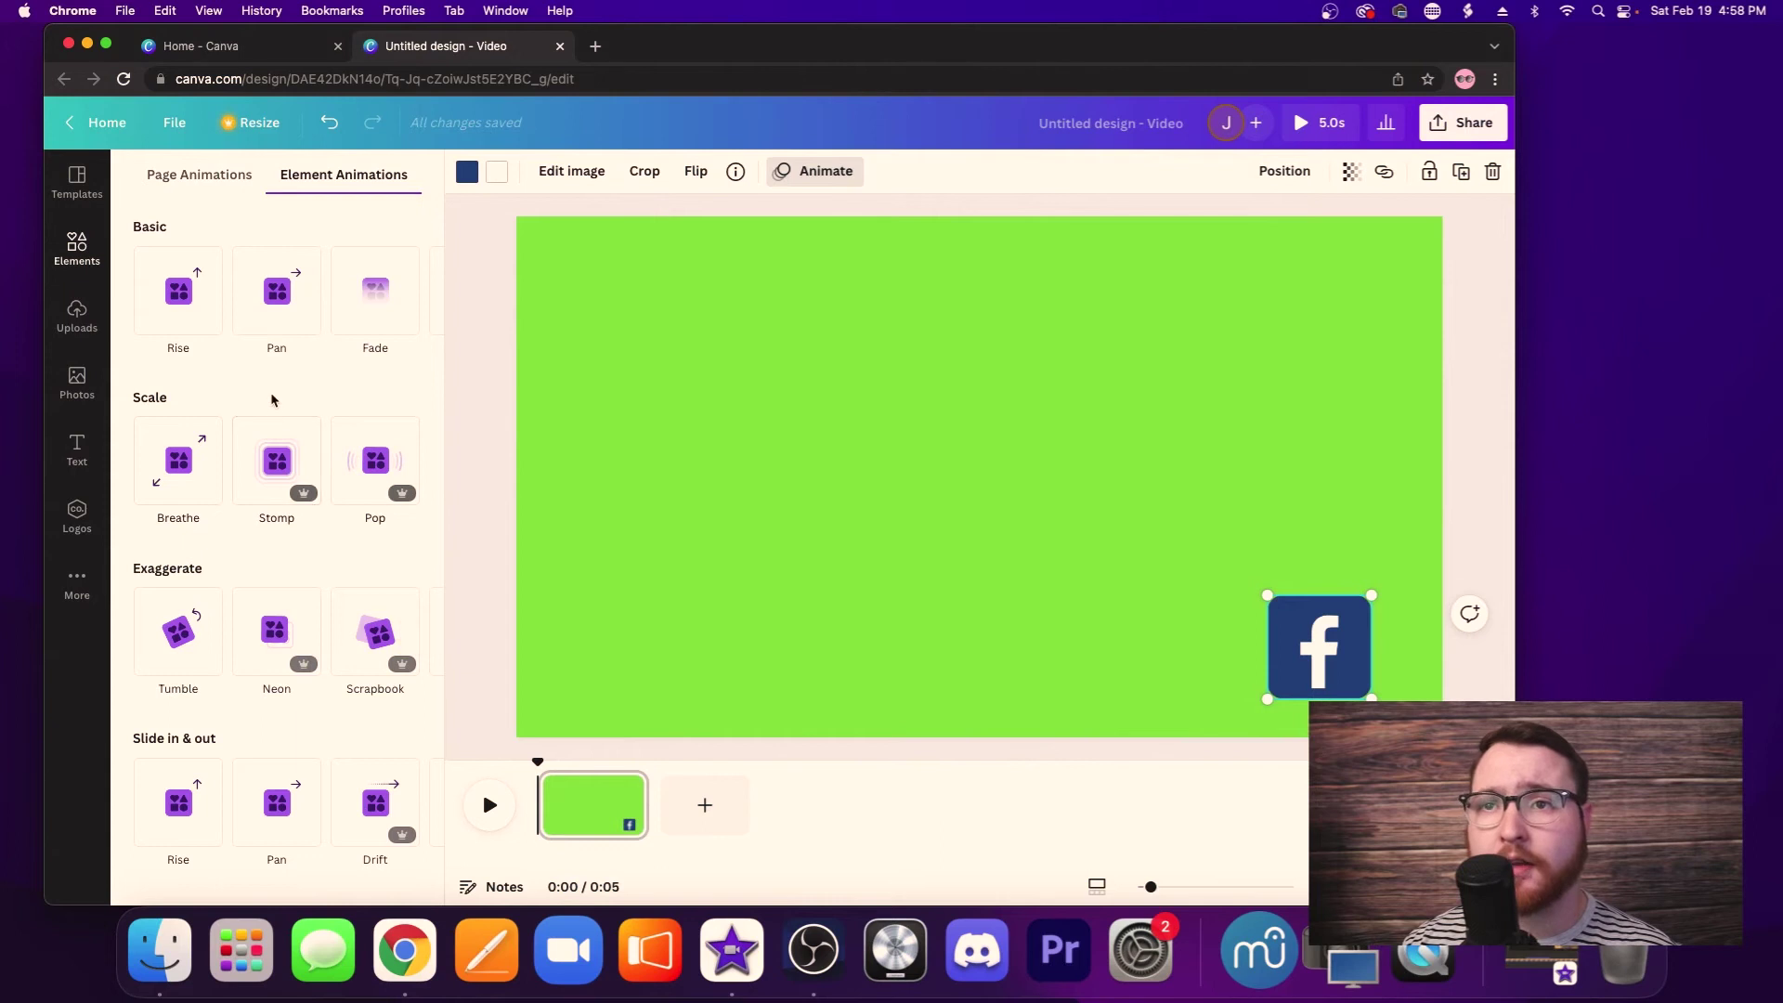
{"action": "left_click", "coordinate": [177, 314]}
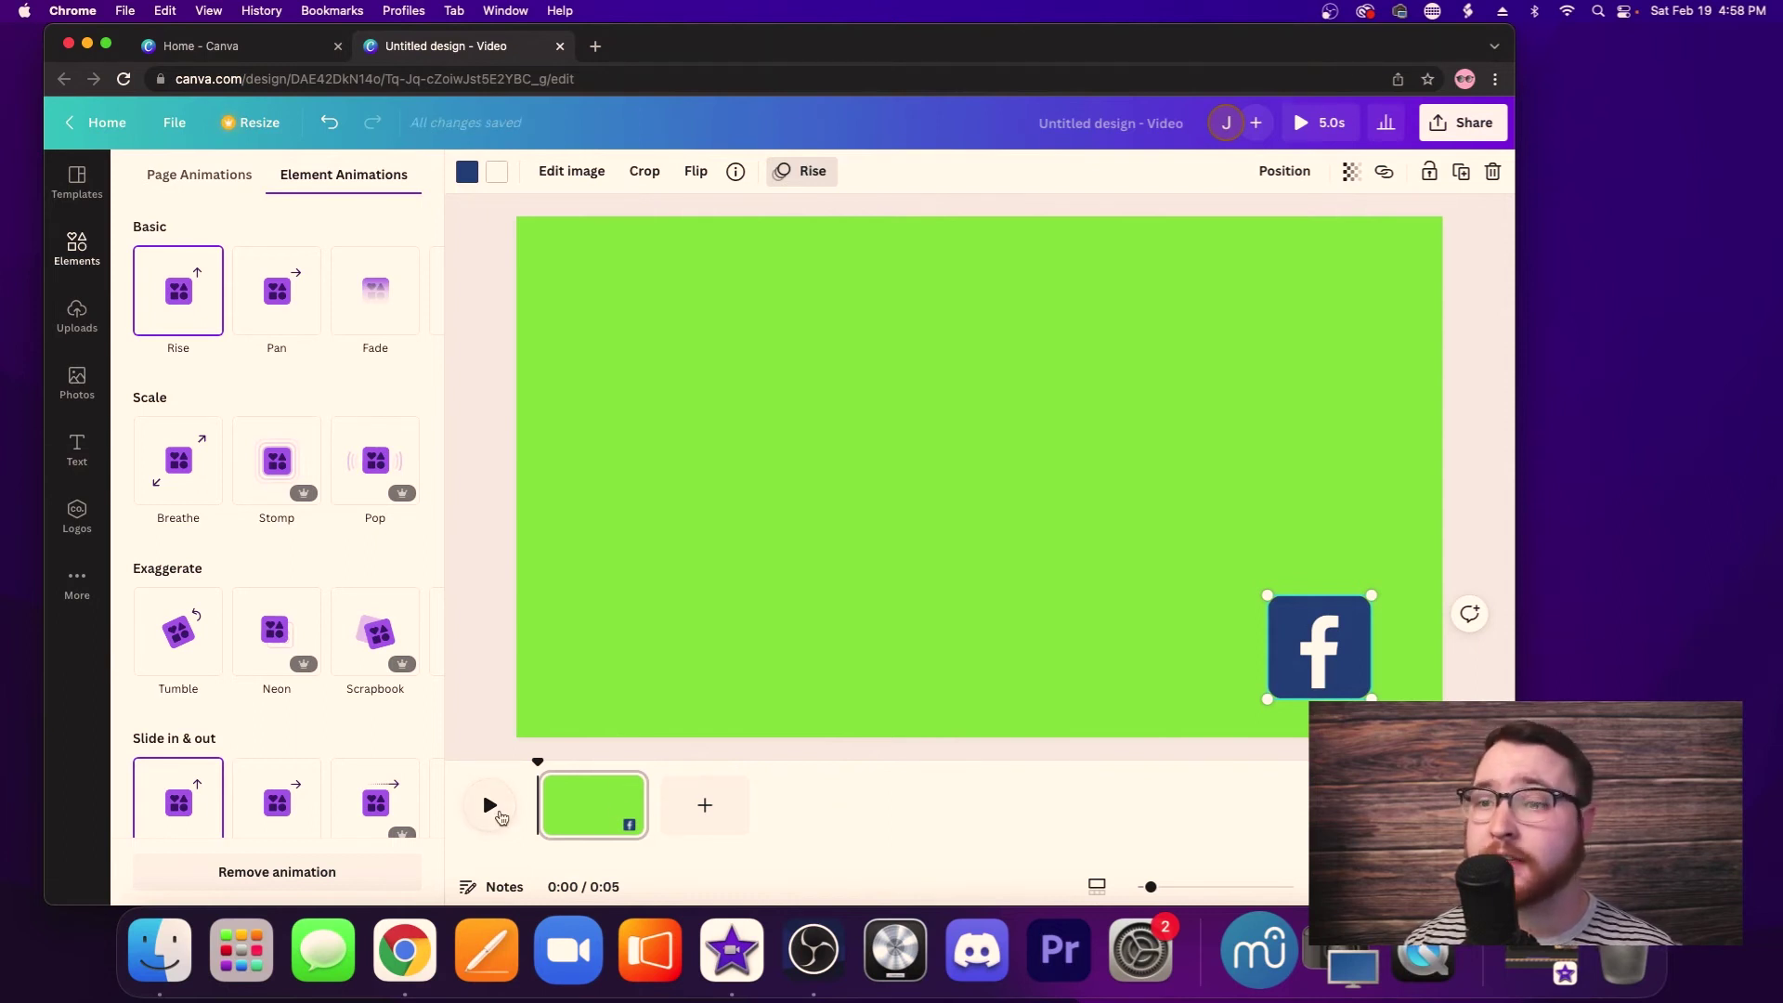
{"action": "left_click", "coordinate": [490, 805]}
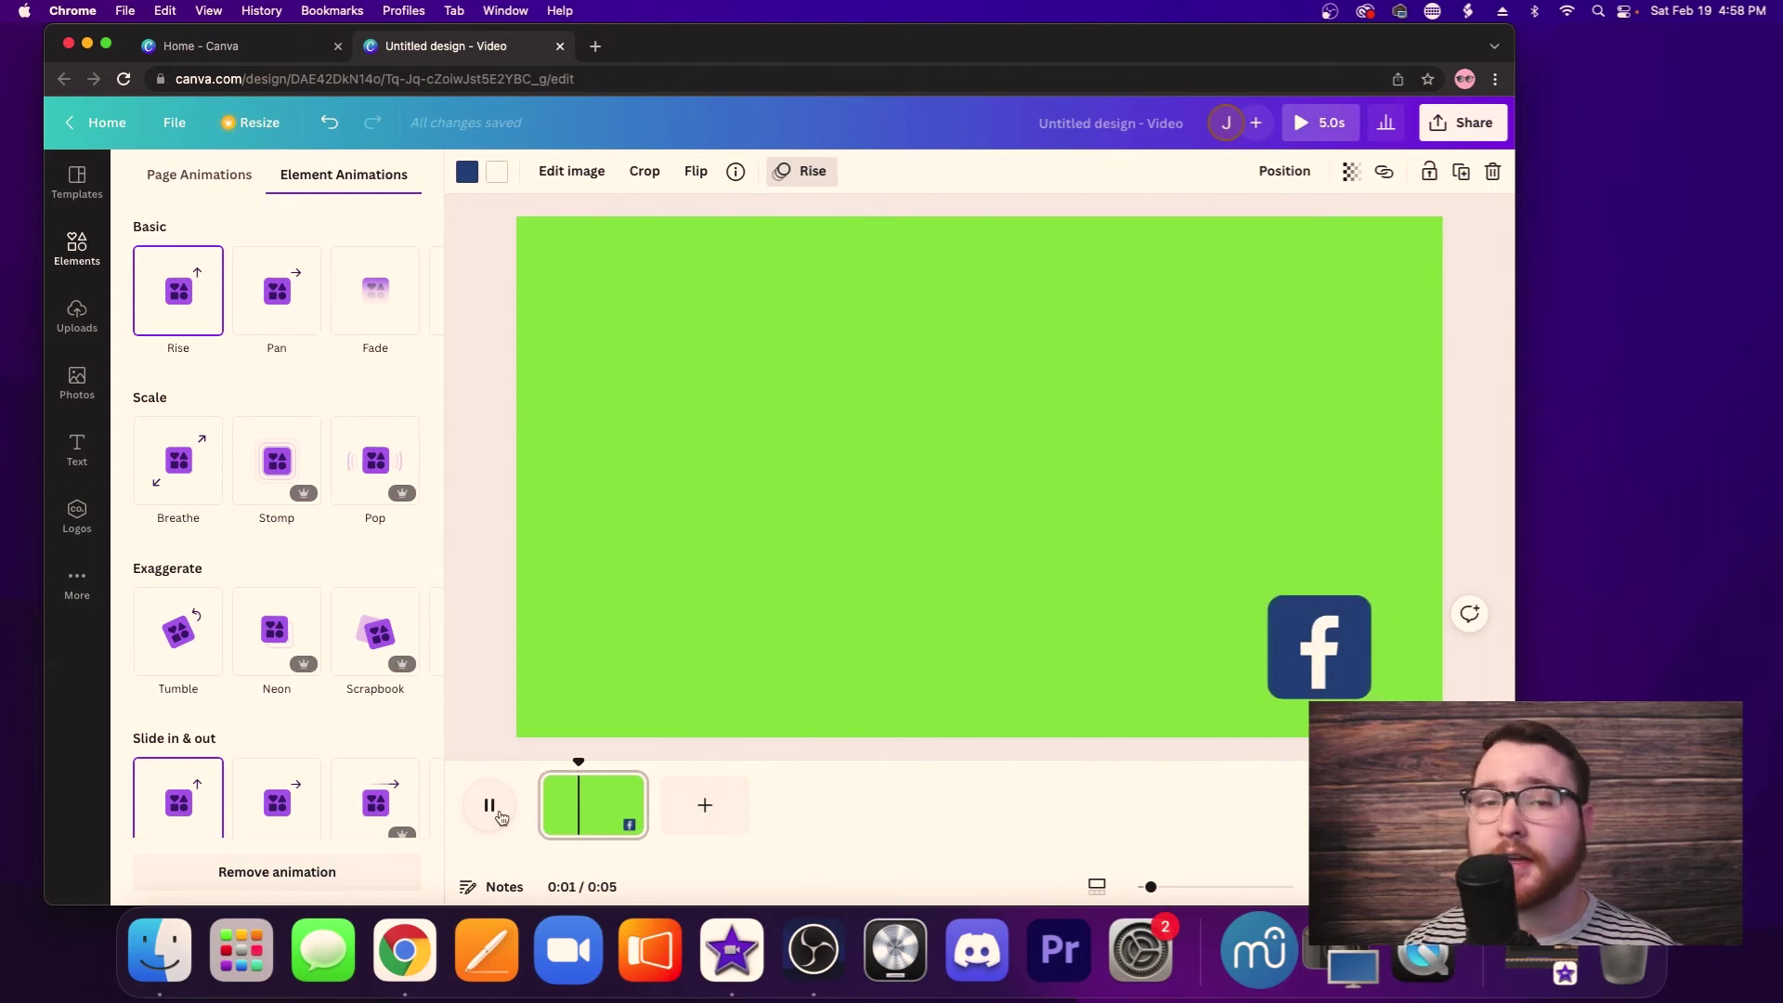
{"action": "left_click", "coordinate": [500, 812]}
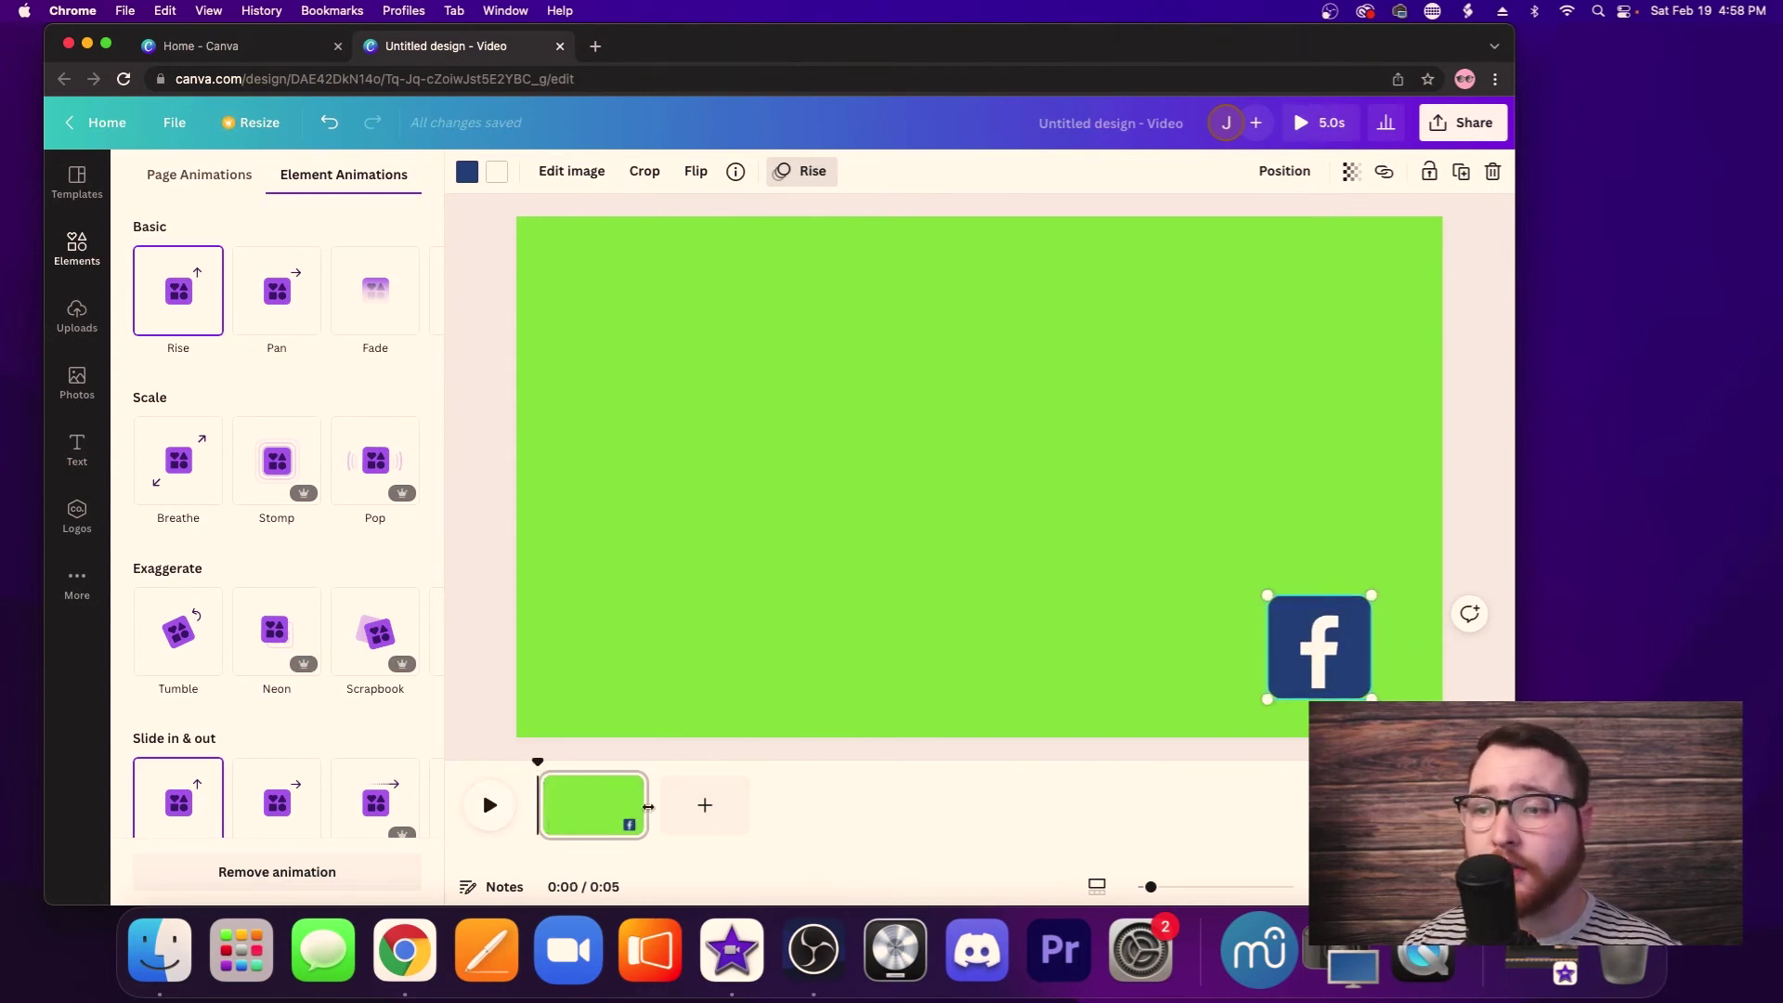
{"action": "left_click", "coordinate": [655, 805]}
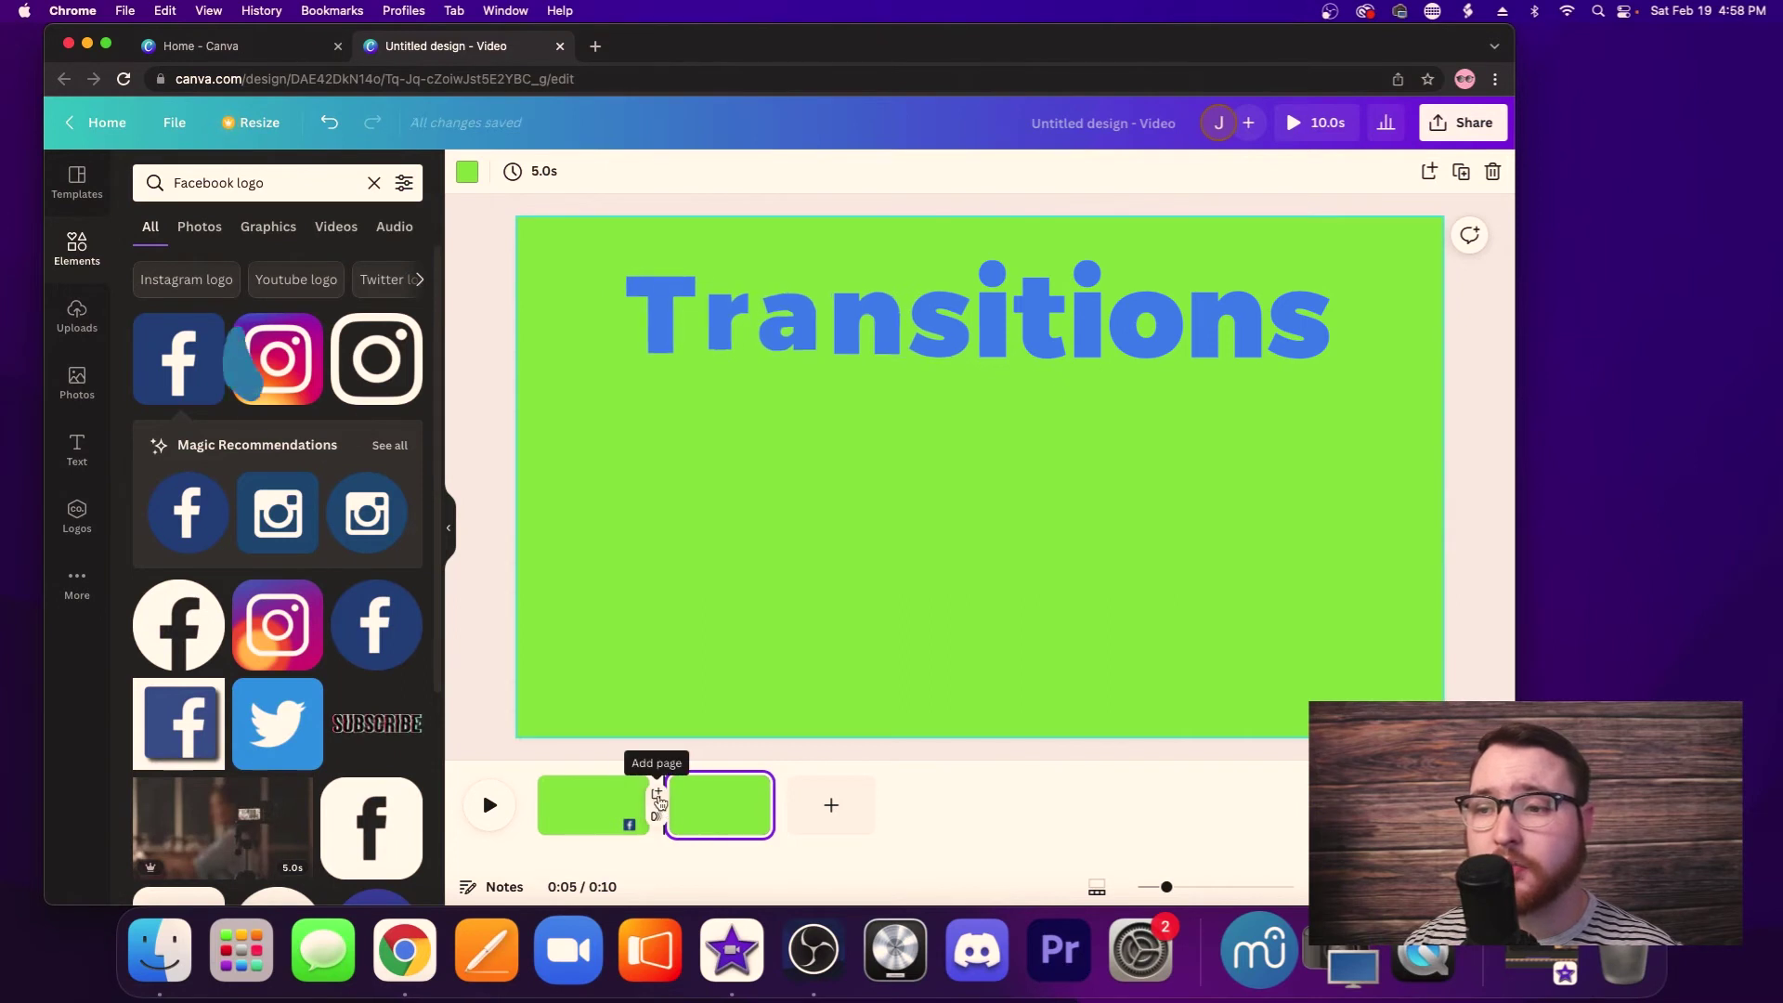
Step: Add a Dissolve transition, shorten page 2 to 2.0 seconds, and rewind to page 1's start
{"action": "left_click", "coordinate": [659, 814]}
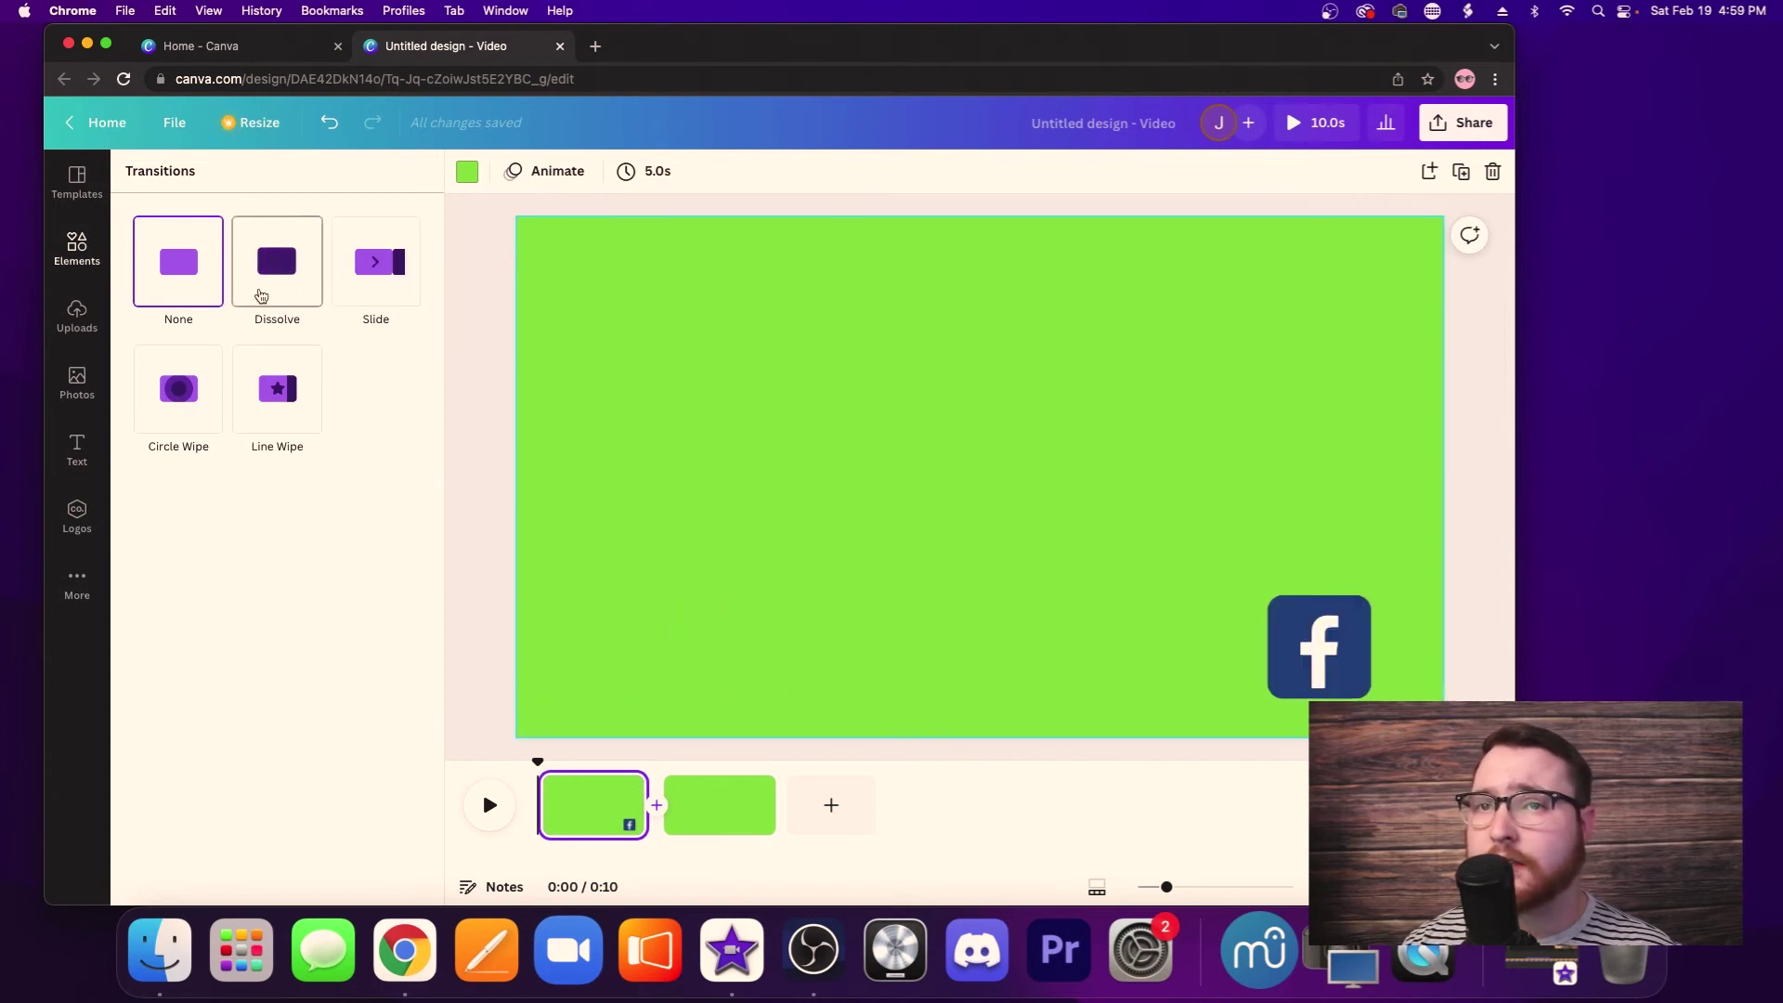
{"action": "left_click", "coordinate": [261, 296]}
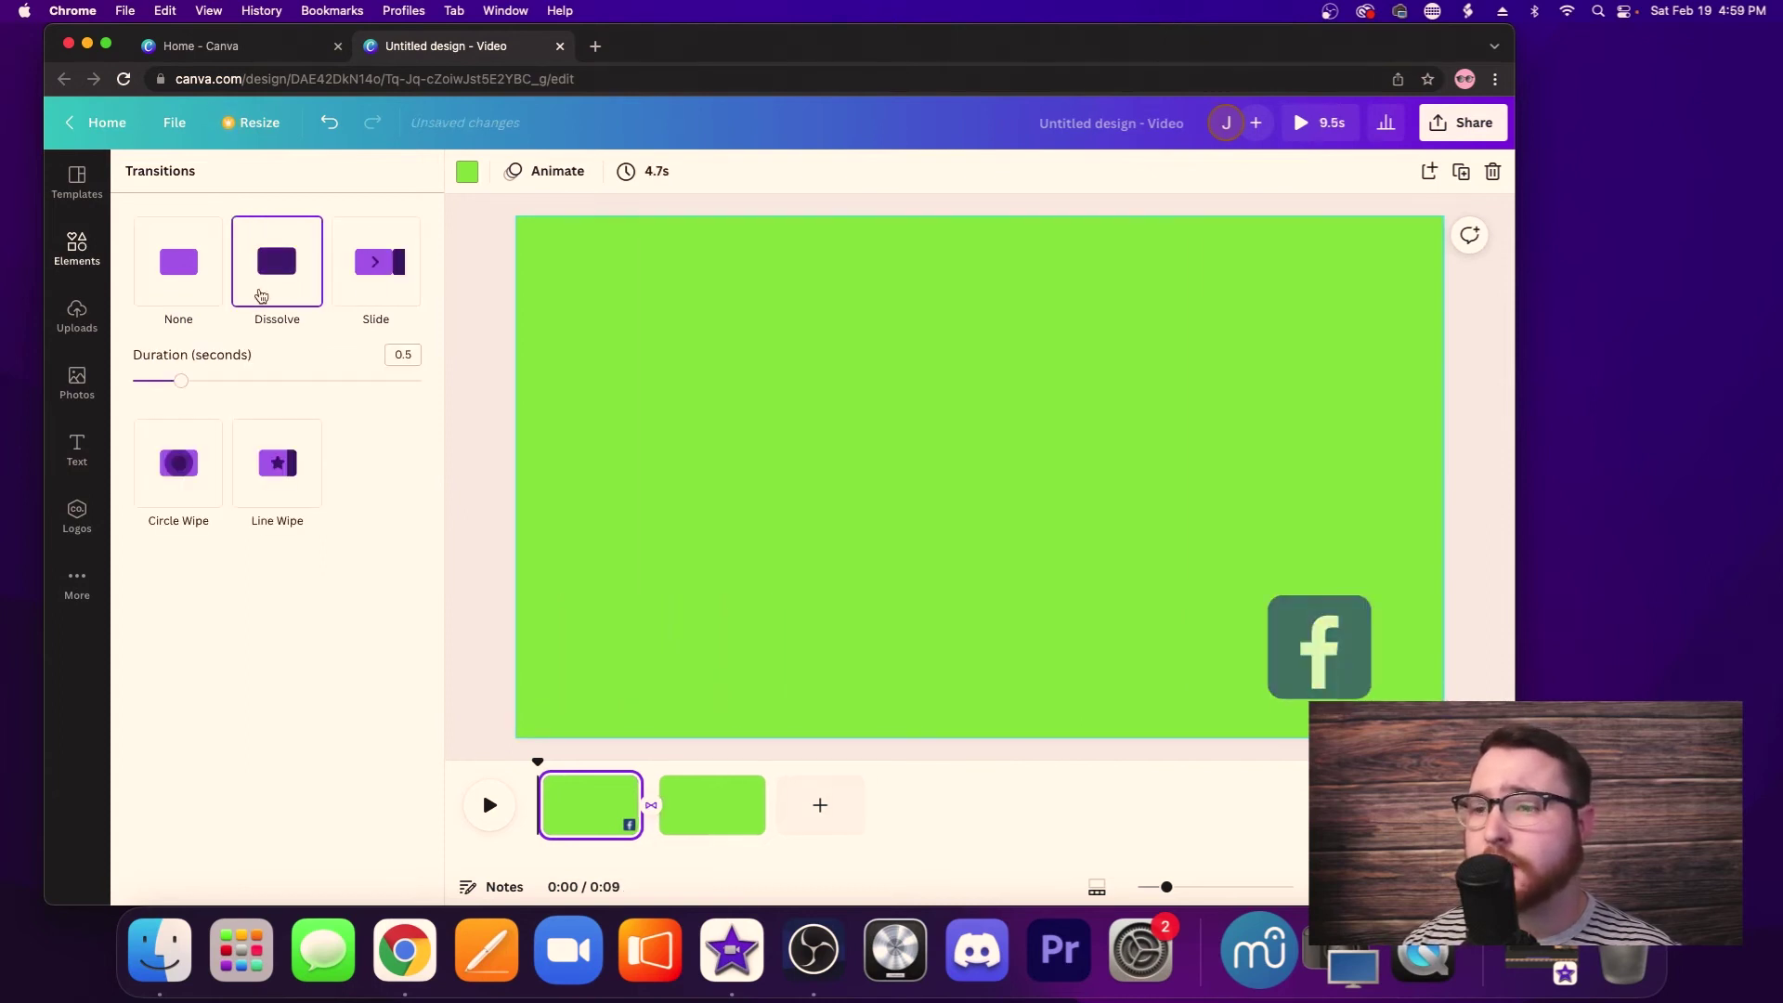
{"action": "left_click_drag", "start_coordinate": [774, 804], "coordinate": [702, 814]}
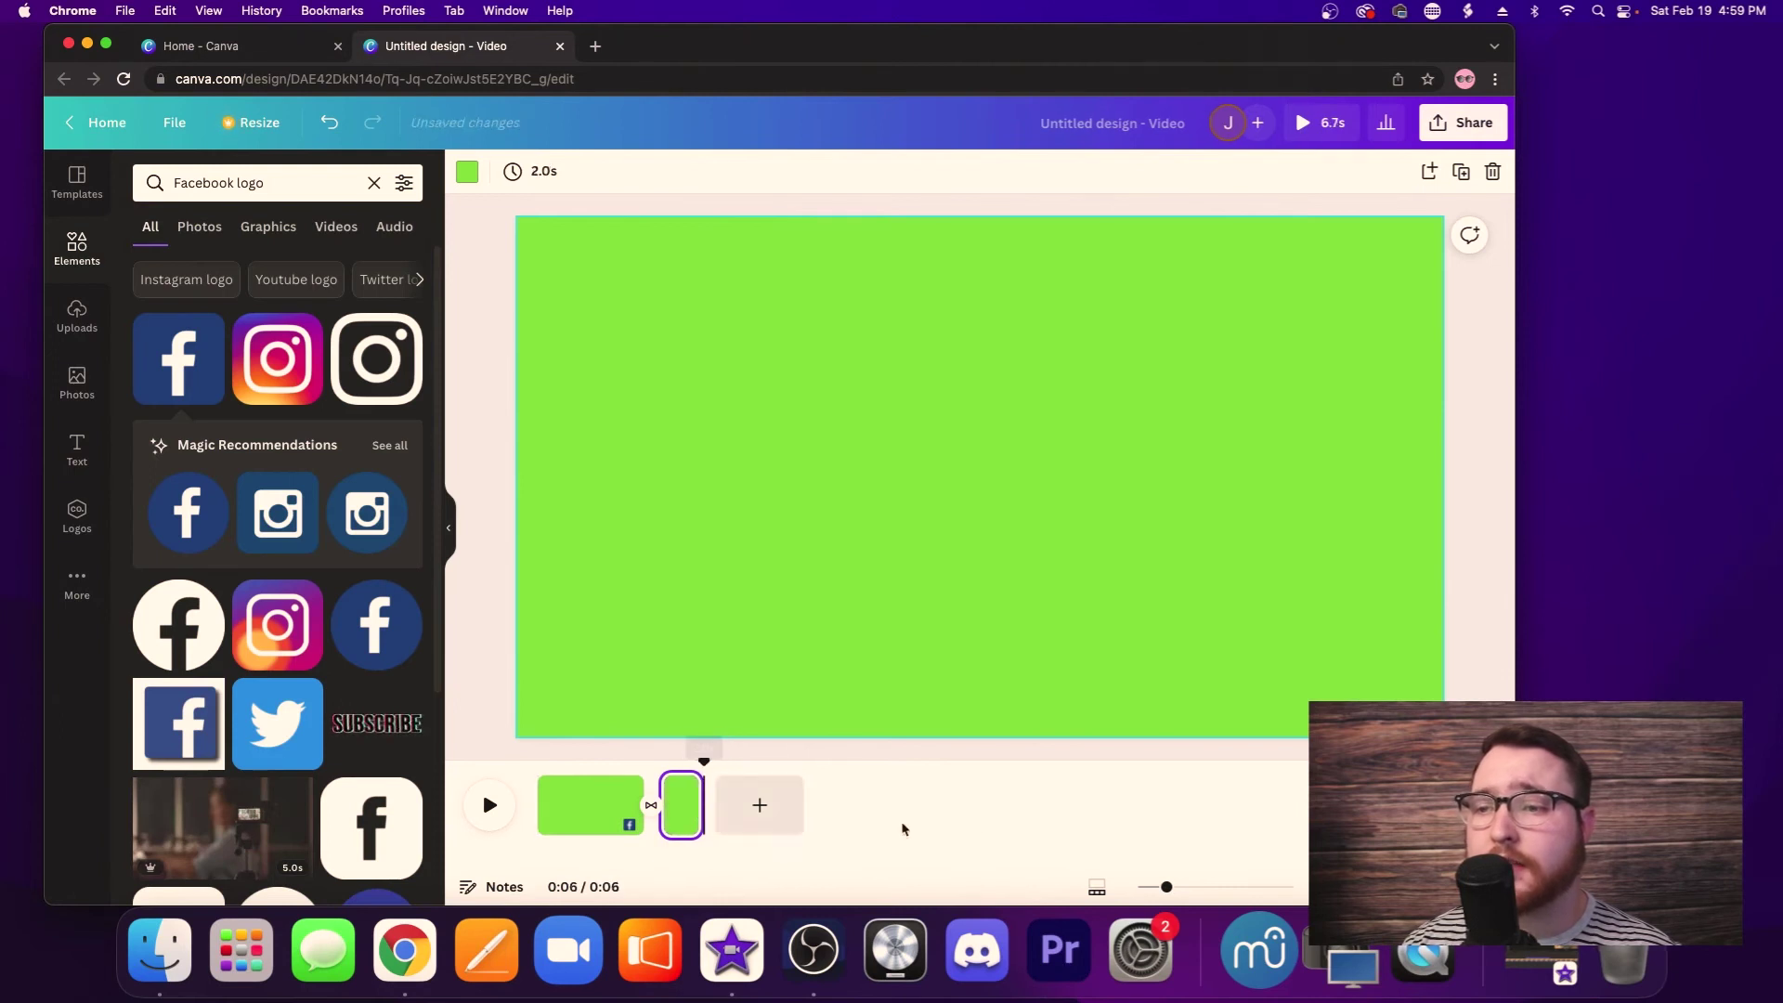
{"action": "left_click", "coordinate": [582, 804]}
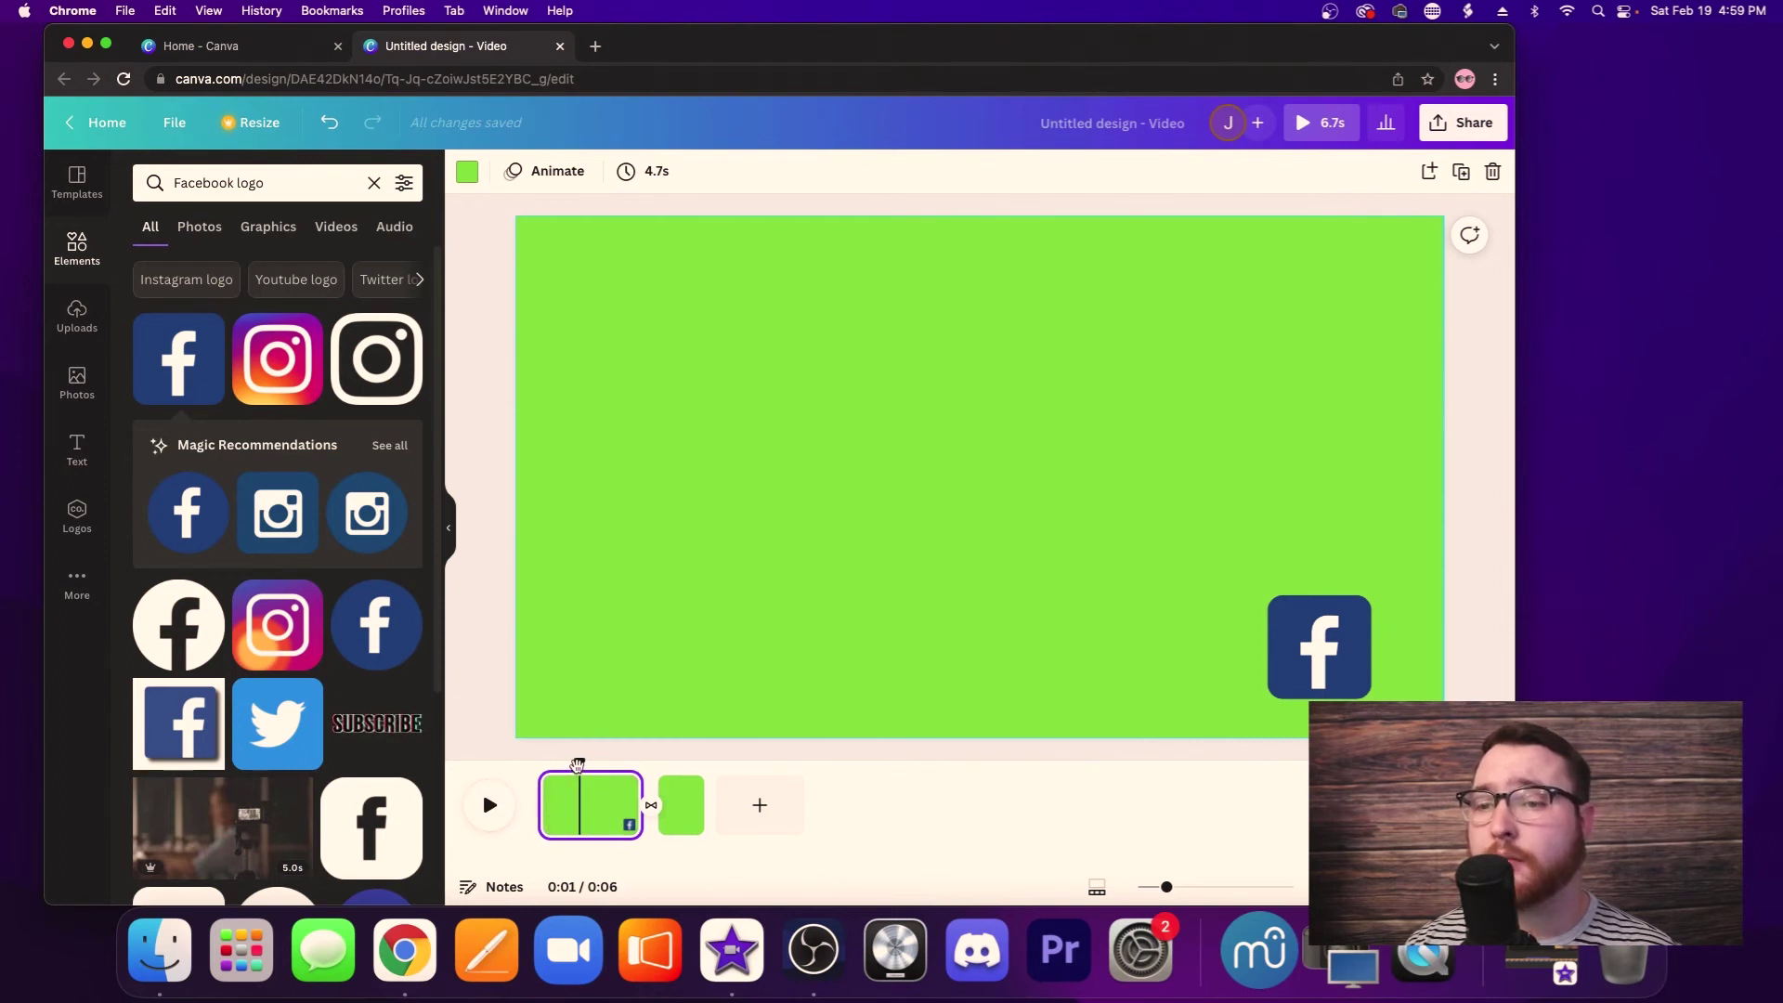
{"action": "left_click_drag", "start_coordinate": [579, 763], "coordinate": [522, 764]}
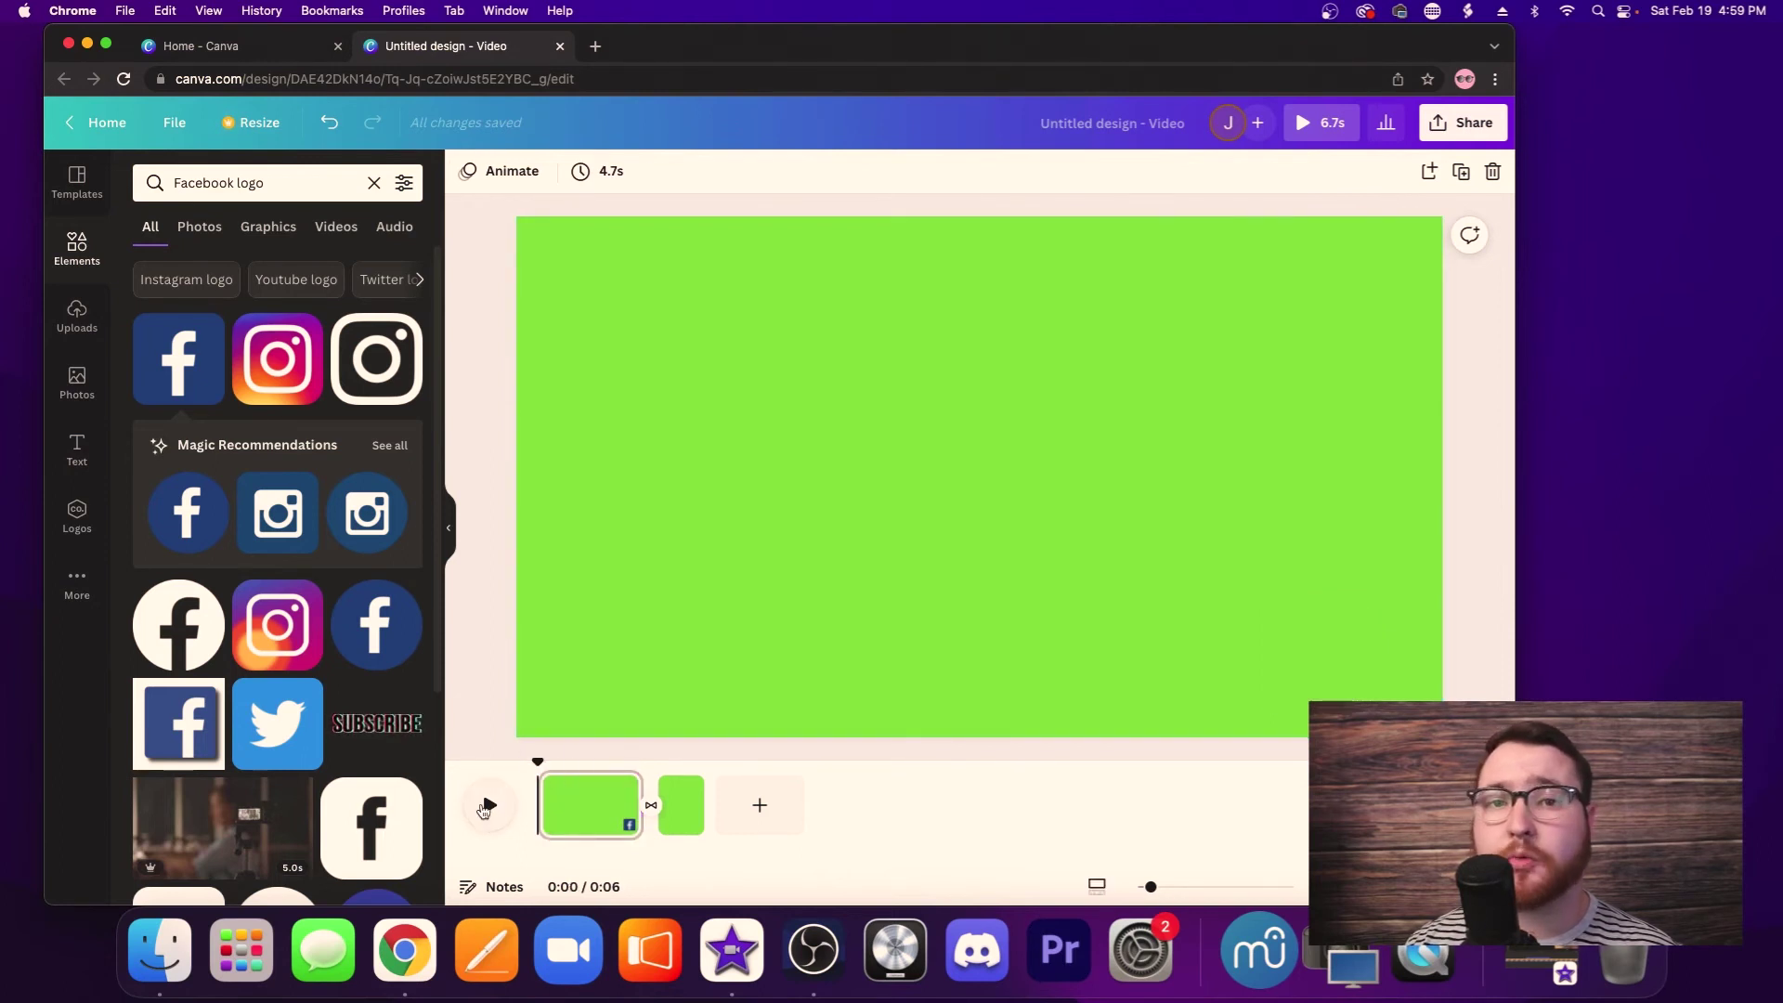
Step: Preview the logo animation, then export the Canva design as an MP4 video, Untitled design.mp4
{"action": "left_click", "coordinate": [487, 805]}
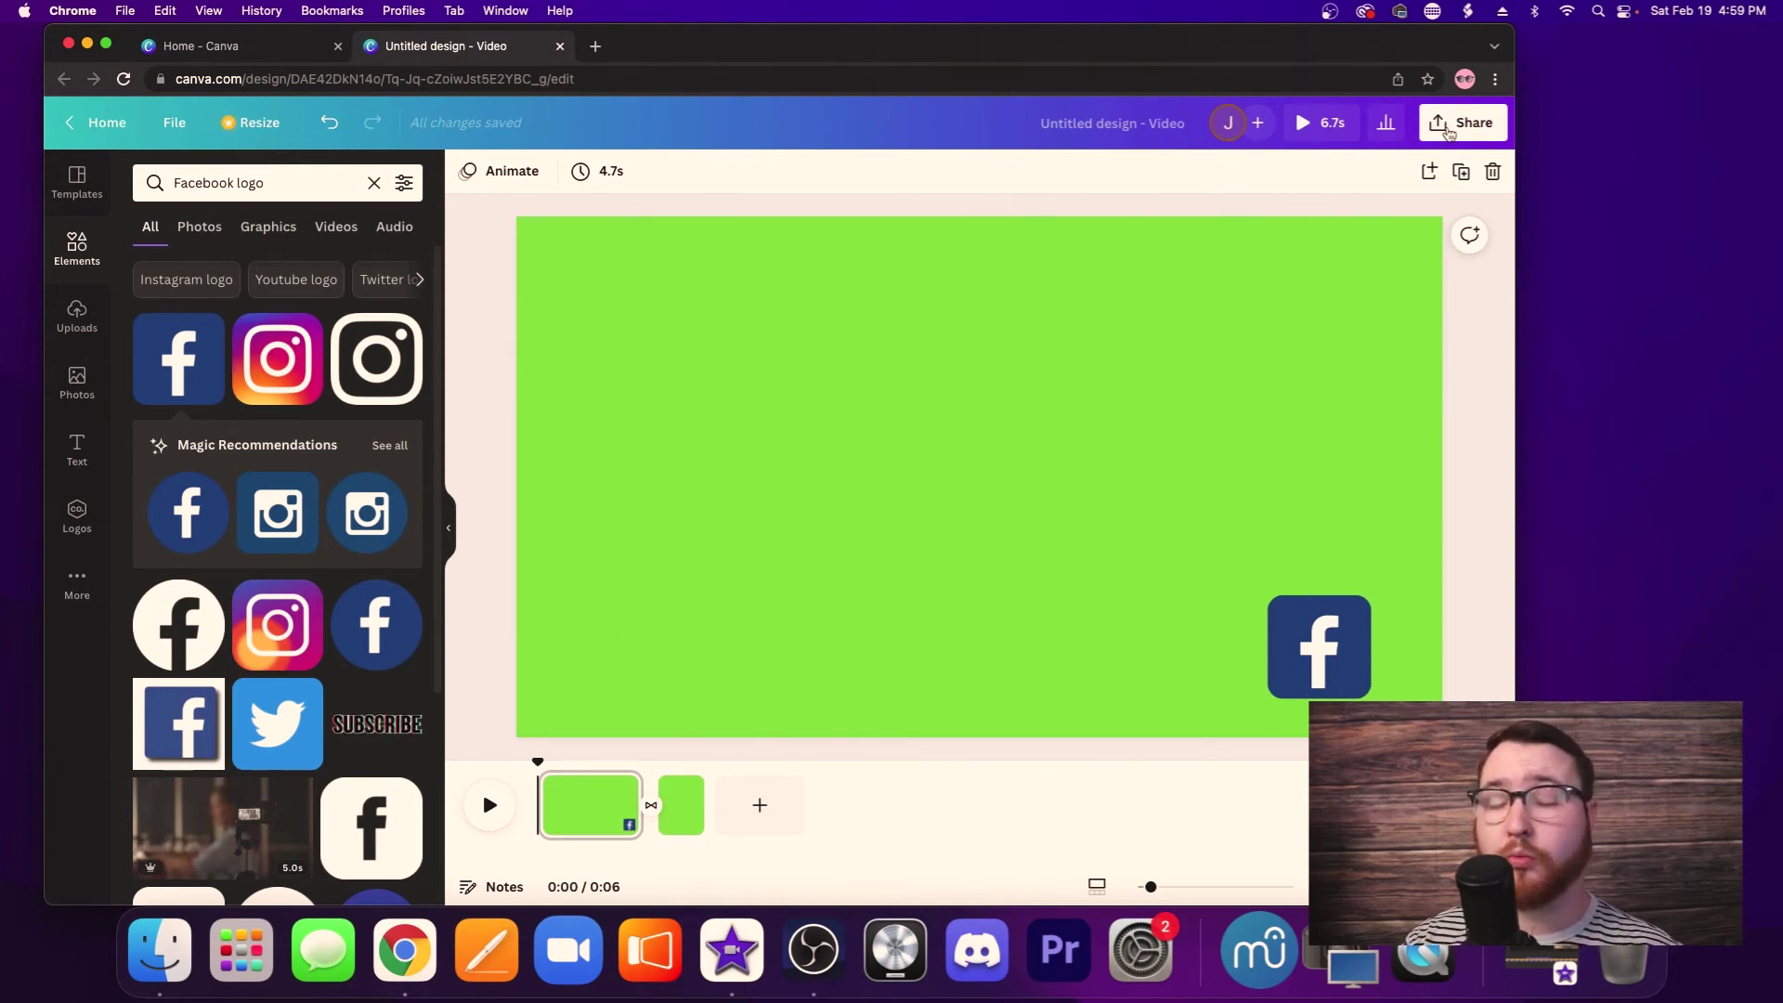
{"action": "left_click", "coordinate": [1449, 128]}
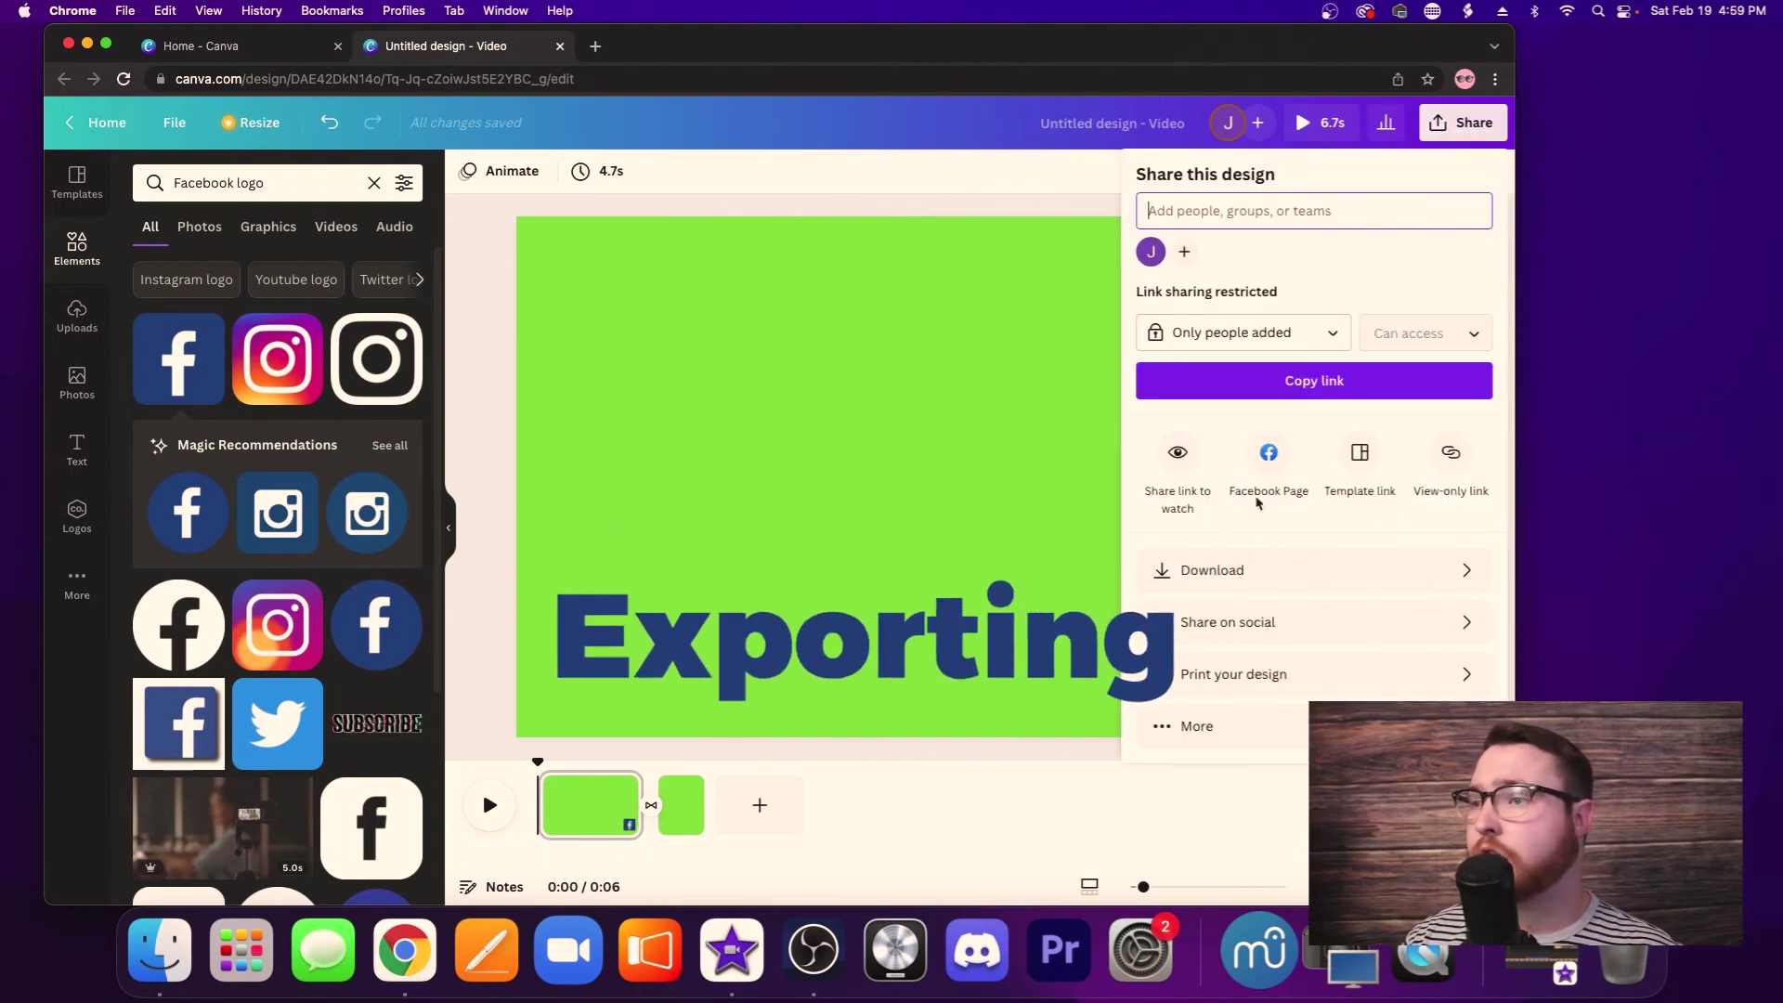
{"action": "left_click", "coordinate": [1242, 569]}
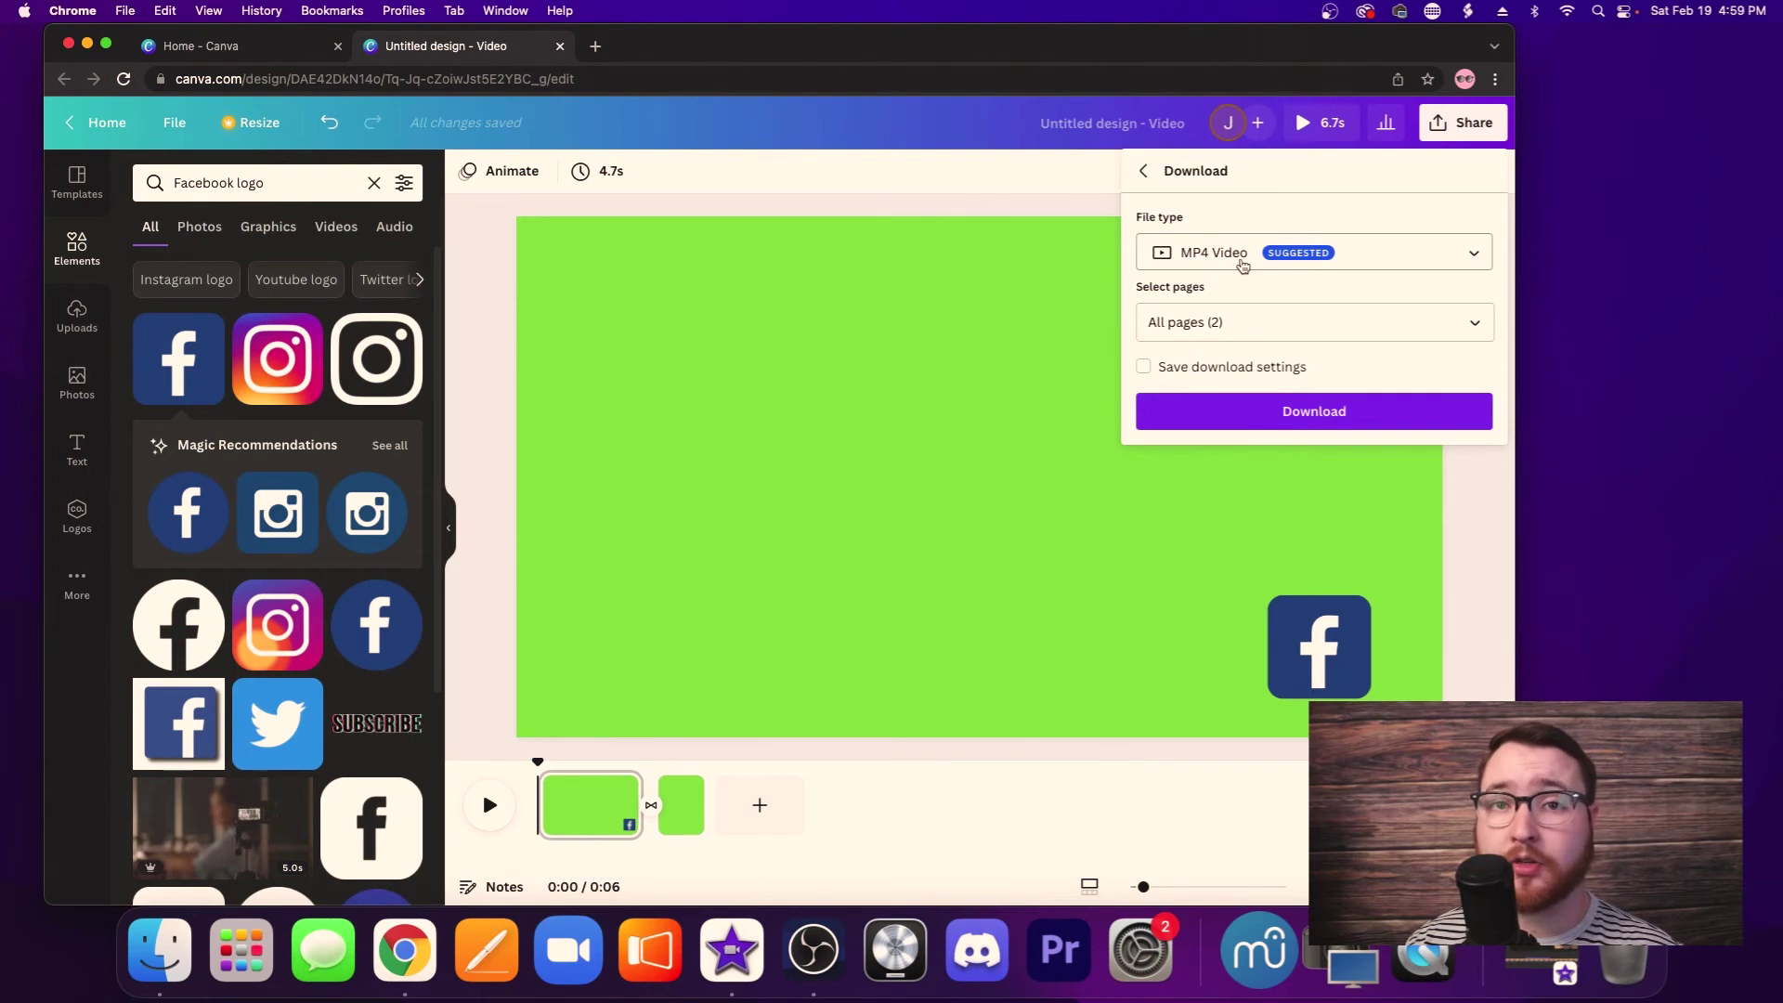
{"action": "left_click", "coordinate": [1208, 414]}
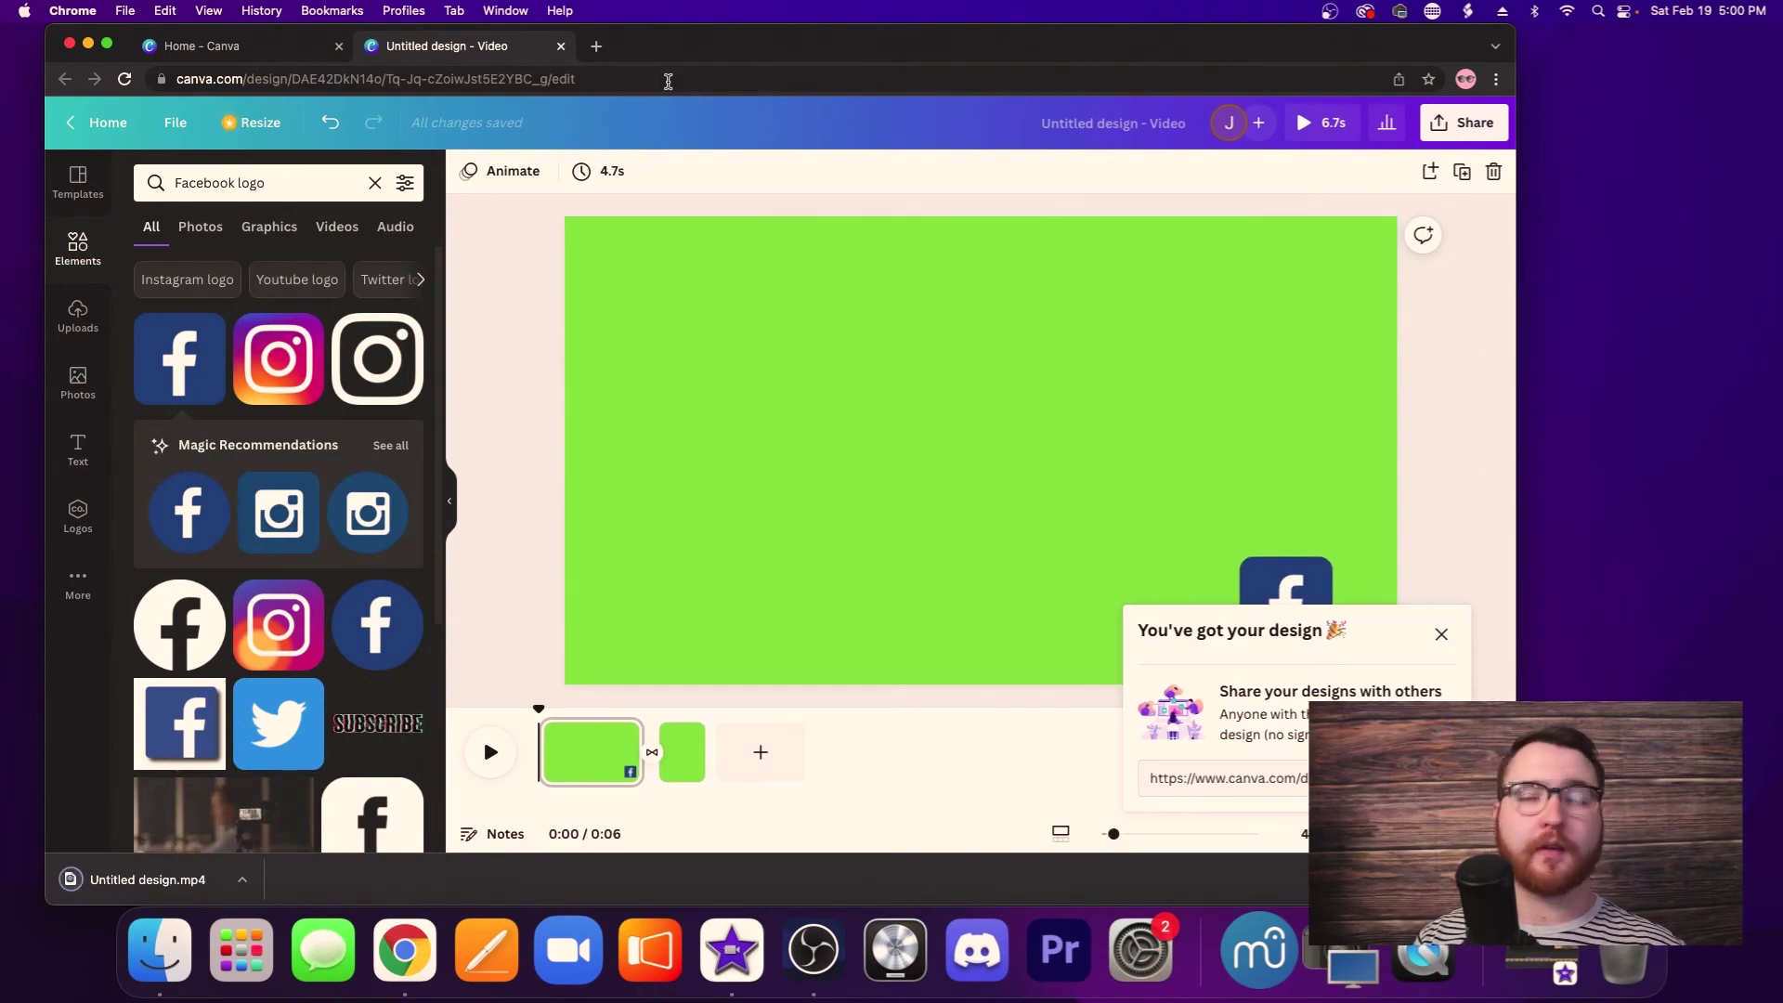
Step: Save the downloaded Untitled design.mp4 to the desktop and close the Chrome window
{"action": "left_click_drag", "start_coordinate": [668, 51], "coordinate": [1109, 51]}
{"action": "left_click_drag", "start_coordinate": [588, 880], "coordinate": [116, 255]}
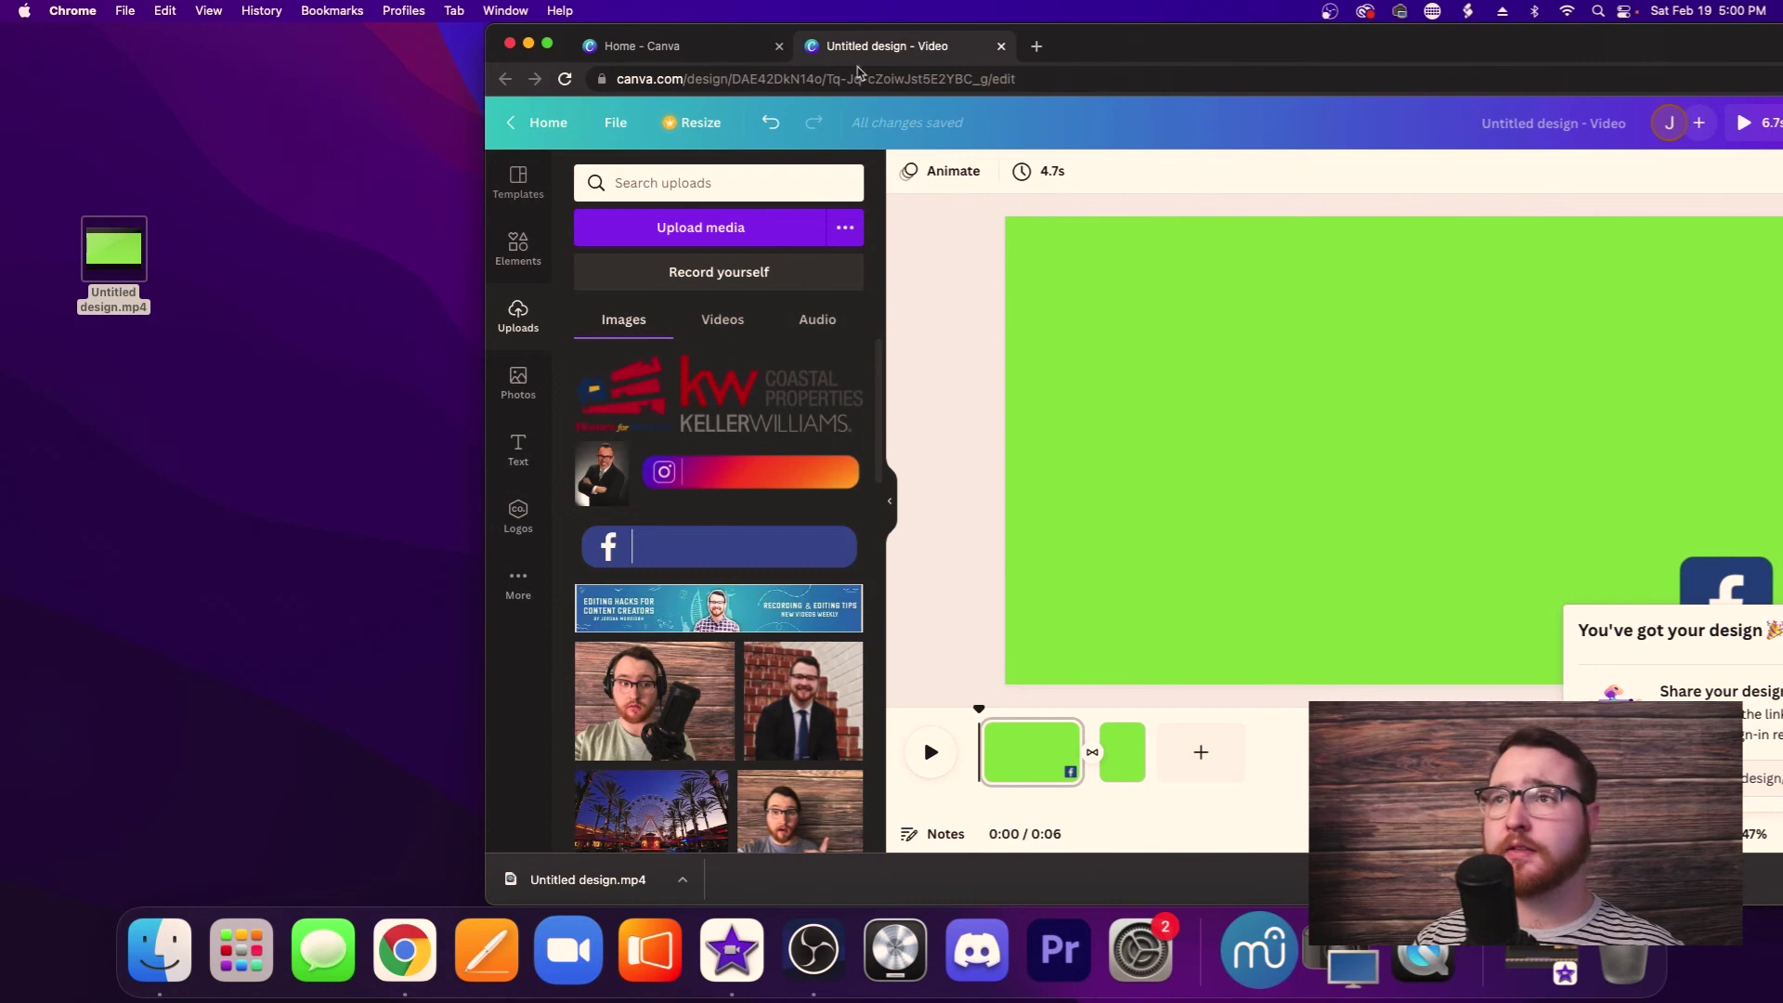
{"action": "left_click", "coordinate": [780, 45]}
{"action": "left_click", "coordinate": [779, 45]}
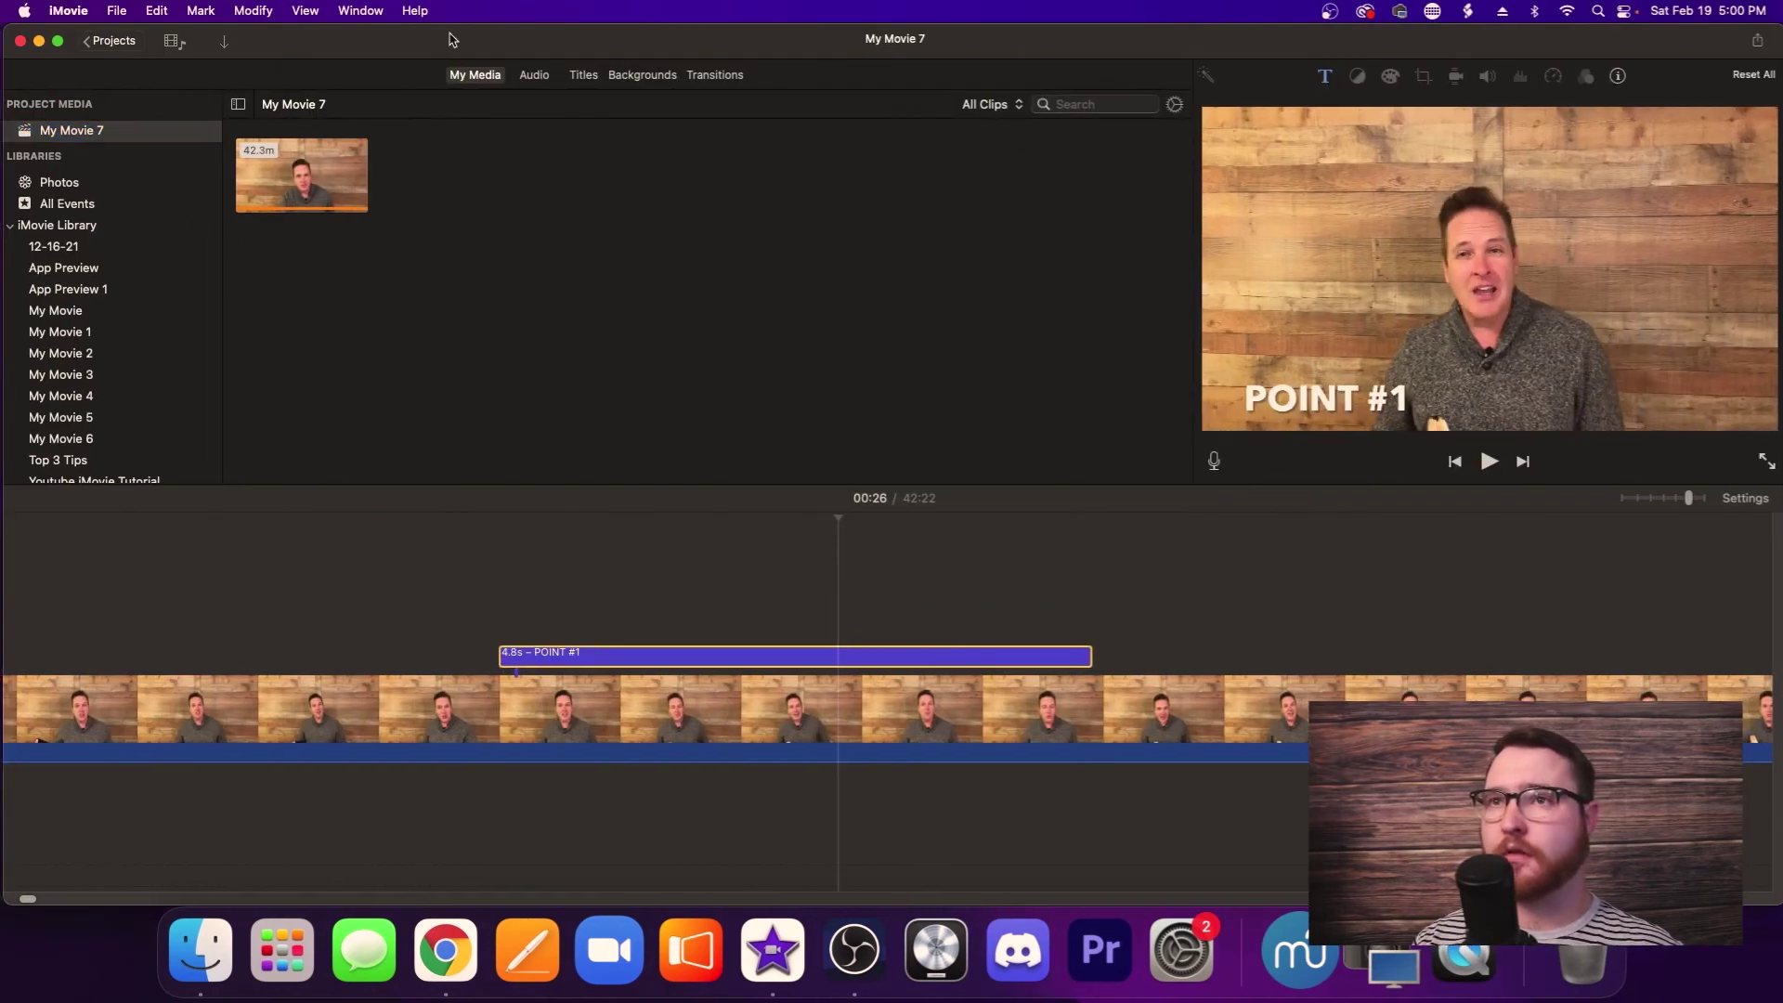
Step: Import Untitled design.mp4 into iMovie and place it above the talking-head clip
{"action": "left_click_drag", "start_coordinate": [450, 39], "coordinate": [775, 42]}
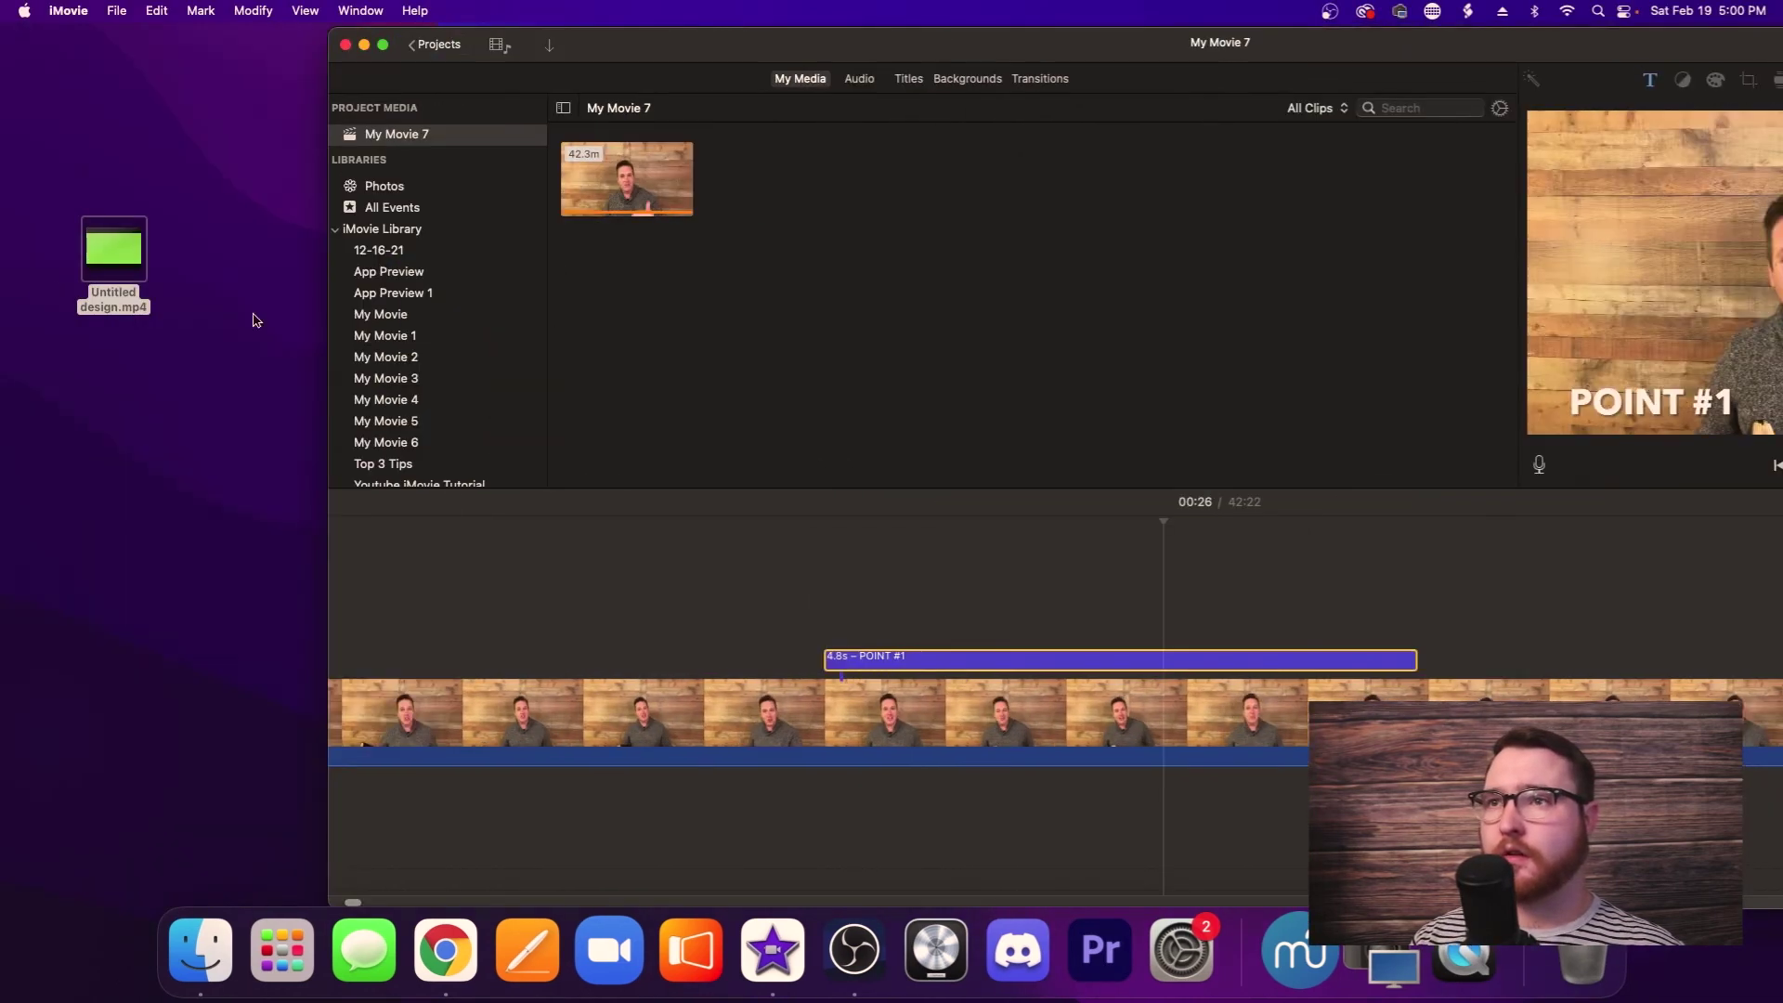
{"action": "left_click_drag", "start_coordinate": [97, 251], "coordinate": [946, 283]}
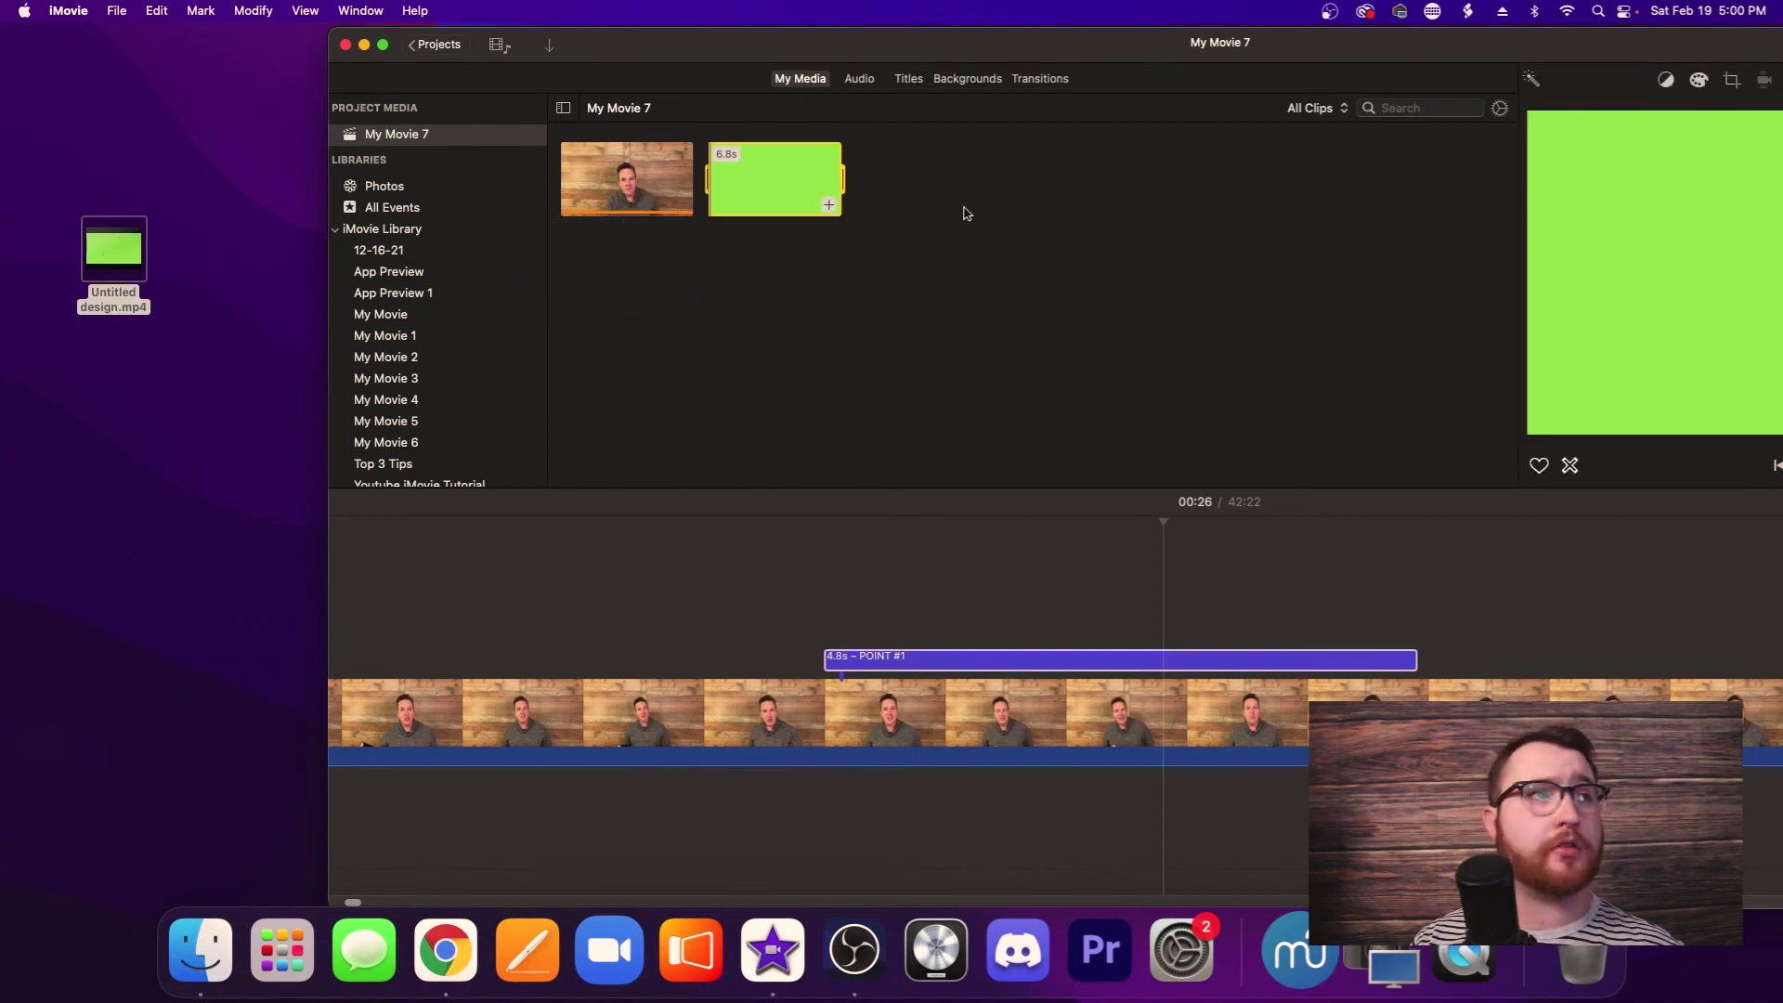
{"action": "left_click_drag", "start_coordinate": [1038, 47], "coordinate": [716, 46]}
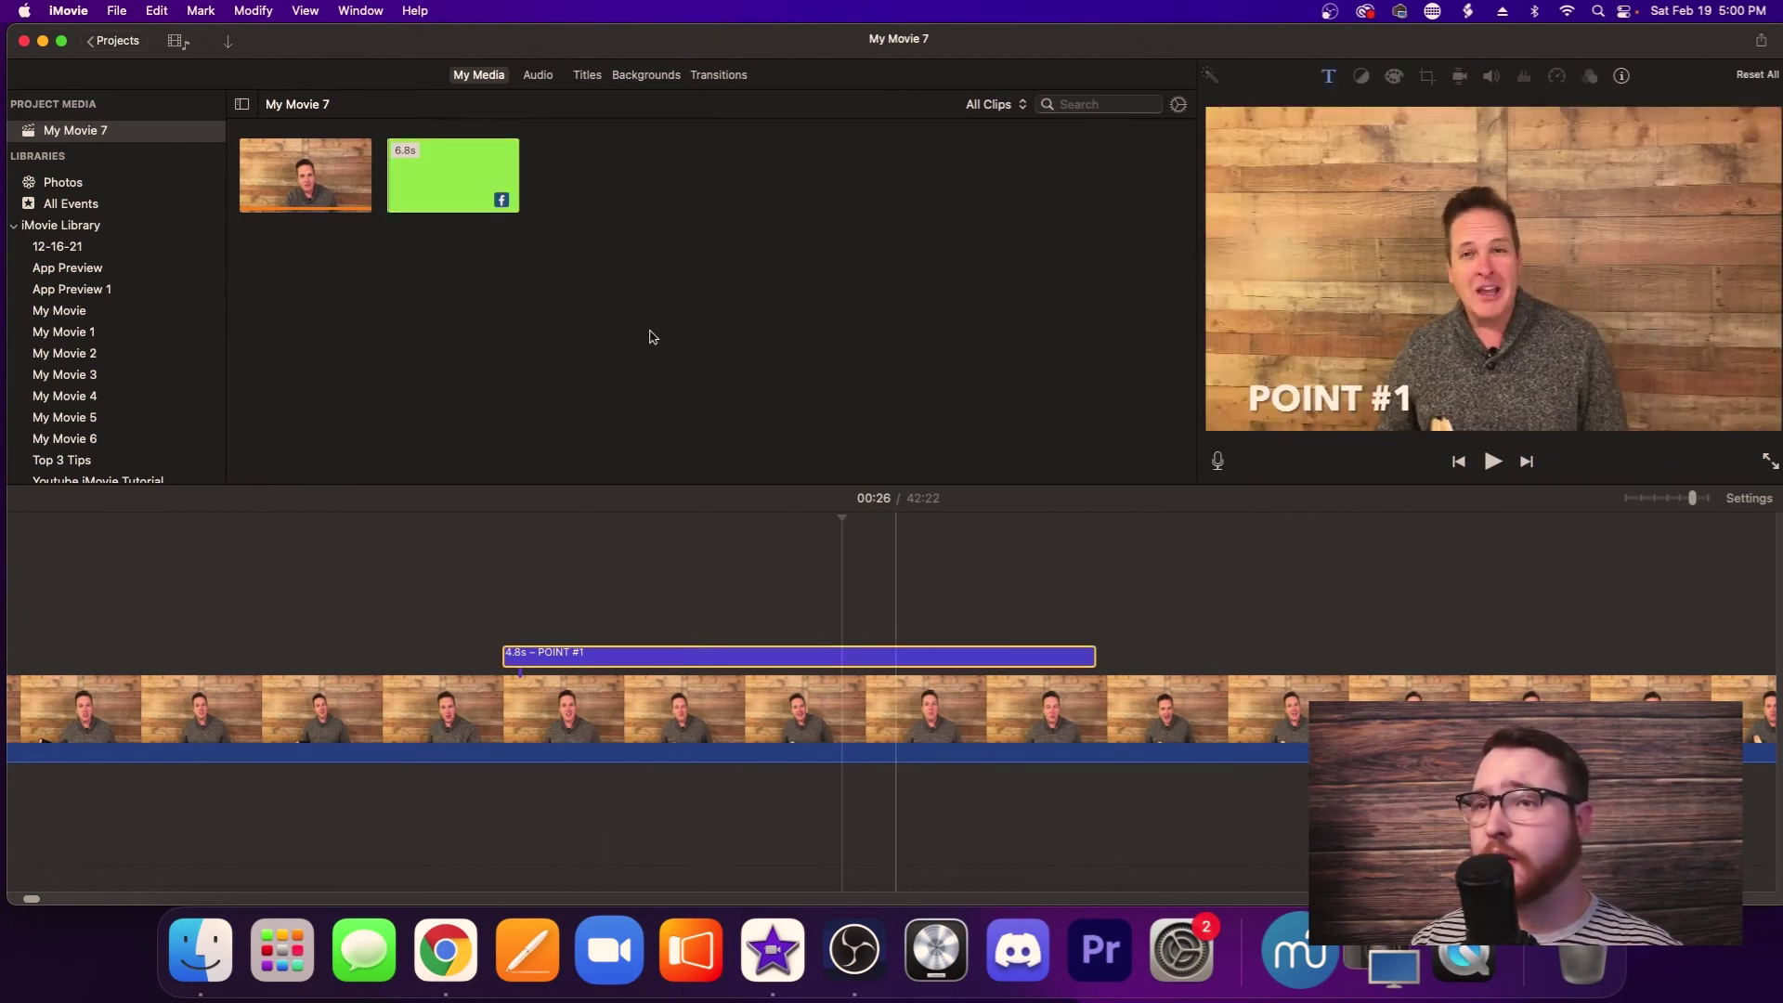
{"action": "left_click_drag", "start_coordinate": [452, 178], "coordinate": [1141, 630]}
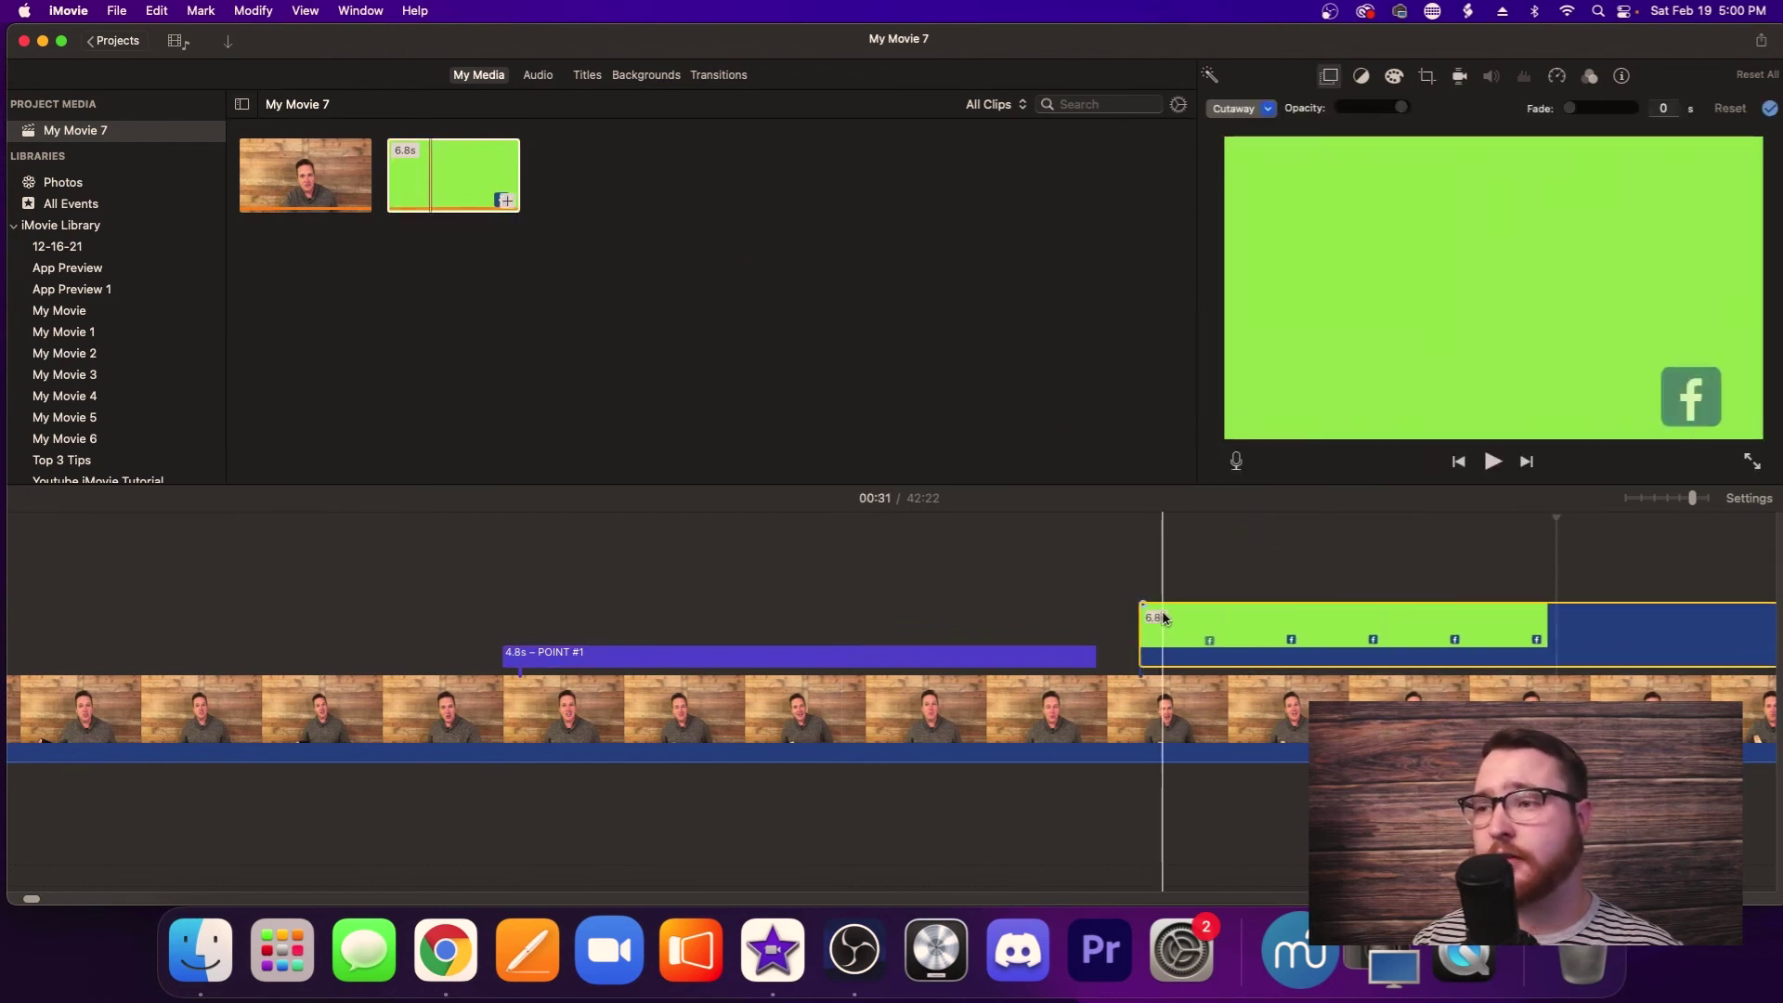
{"action": "scroll", "coordinate": [1114, 595], "scroll_direction": "right", "scroll_amount": 5}
{"action": "left_click_drag", "start_coordinate": [892, 47], "coordinate": [826, 48]}
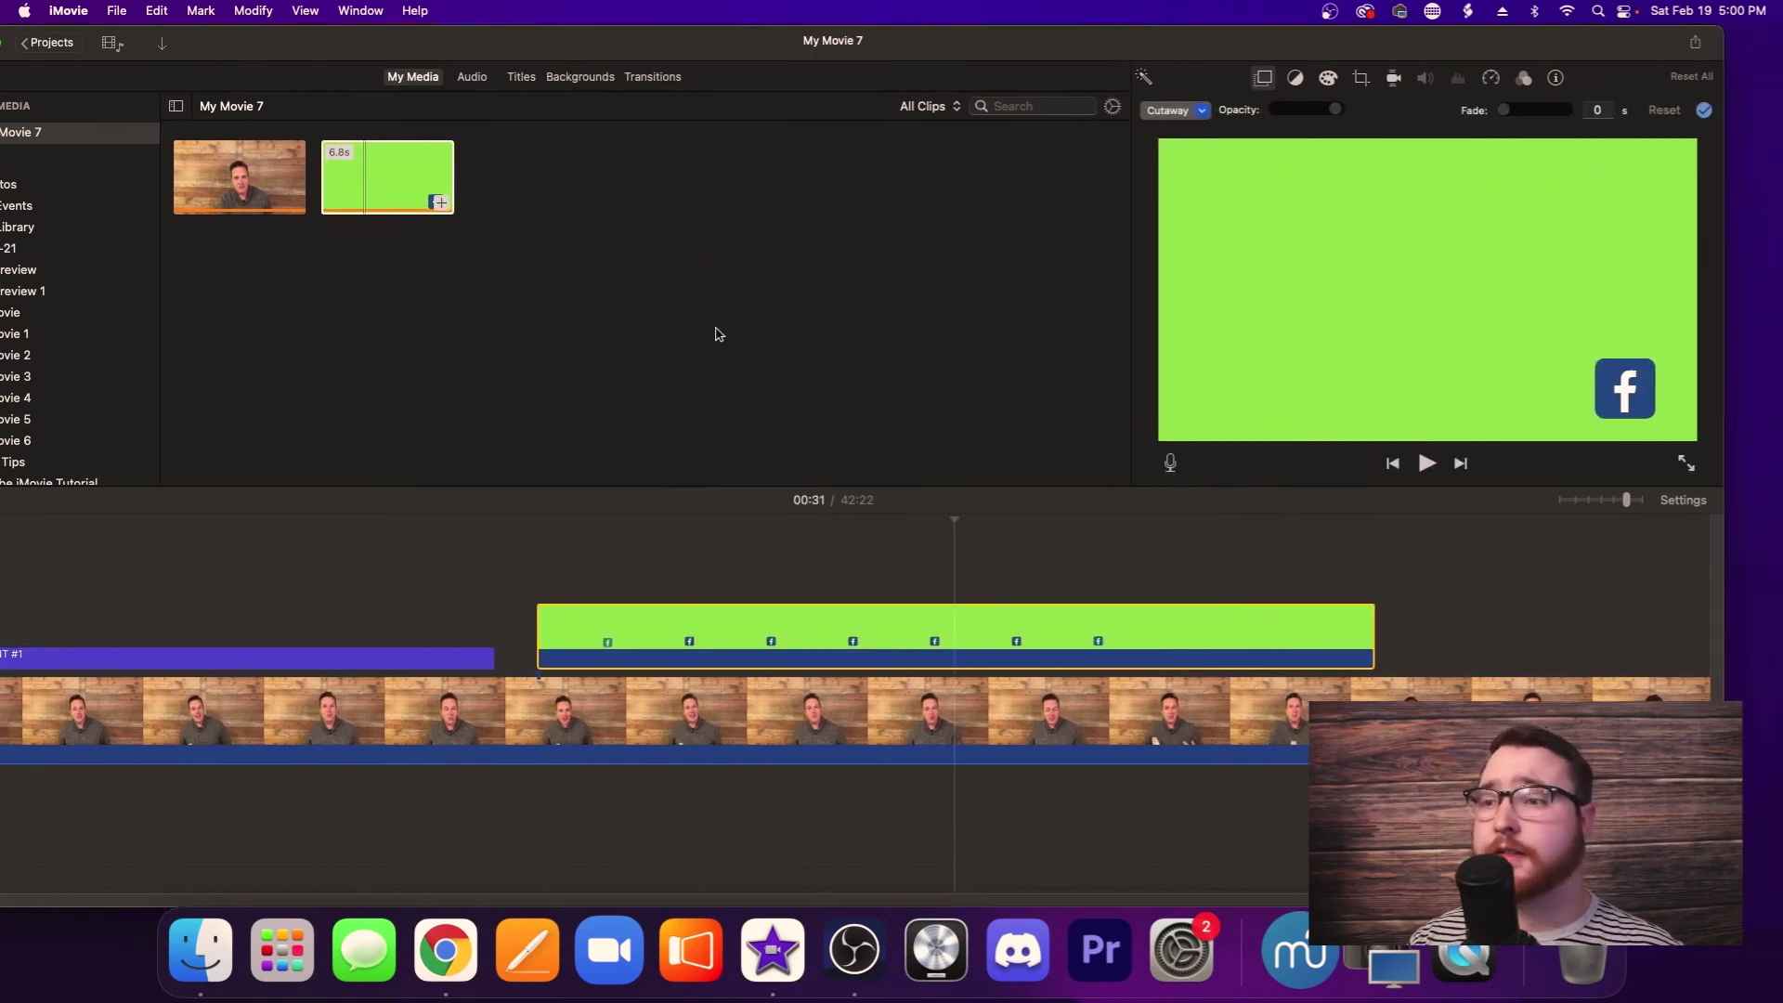
Step: Set the logo clip's overlay to Green/Blue Screen and raise Softness to maximum
{"action": "left_click", "coordinate": [848, 631]}
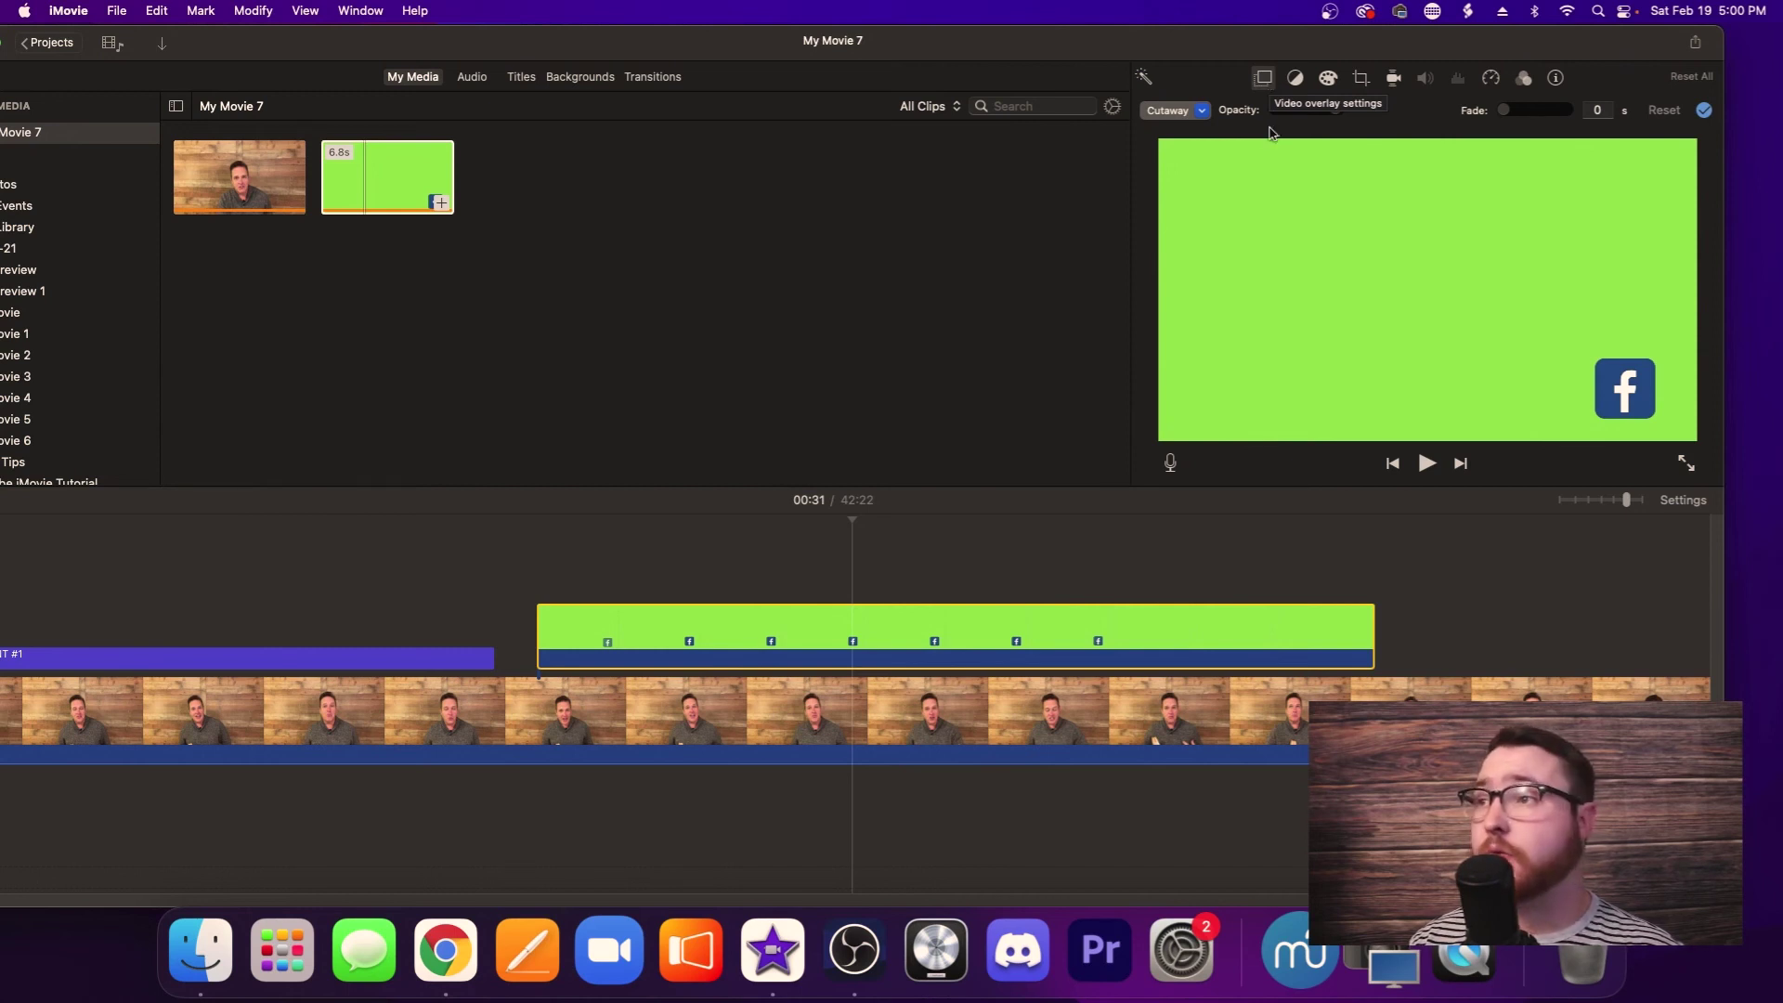
{"action": "left_click", "coordinate": [1194, 115]}
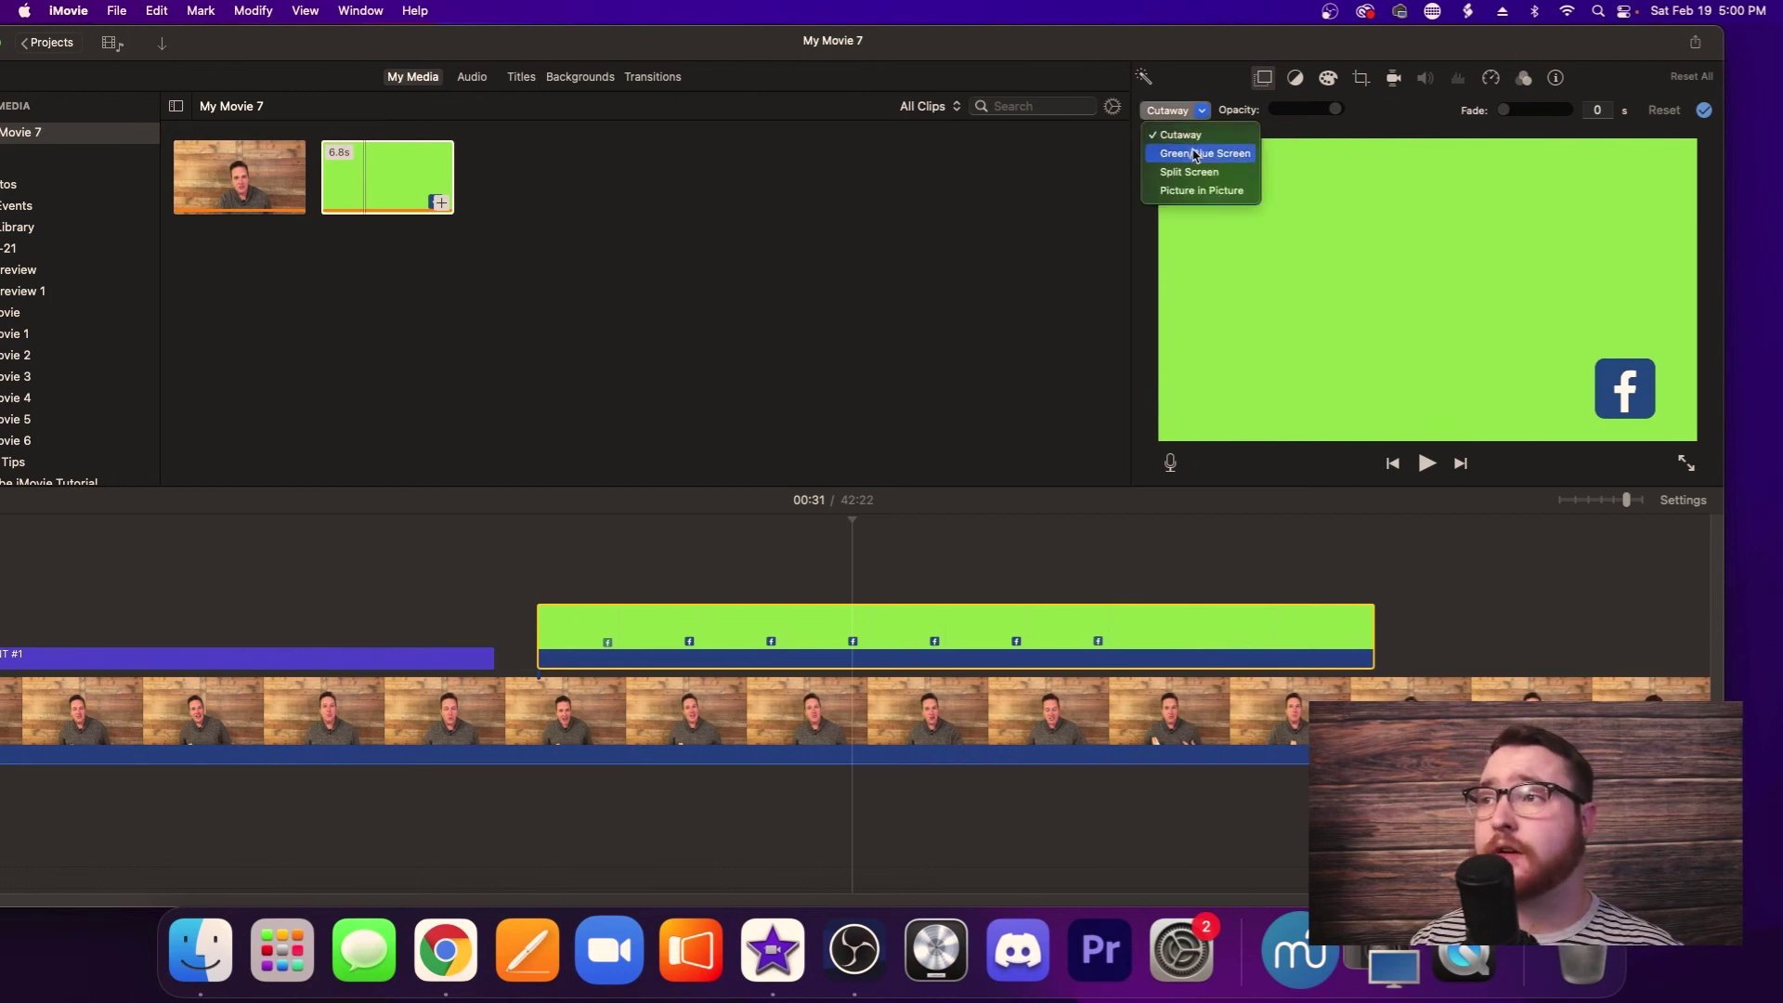
{"action": "left_click", "coordinate": [1196, 154]}
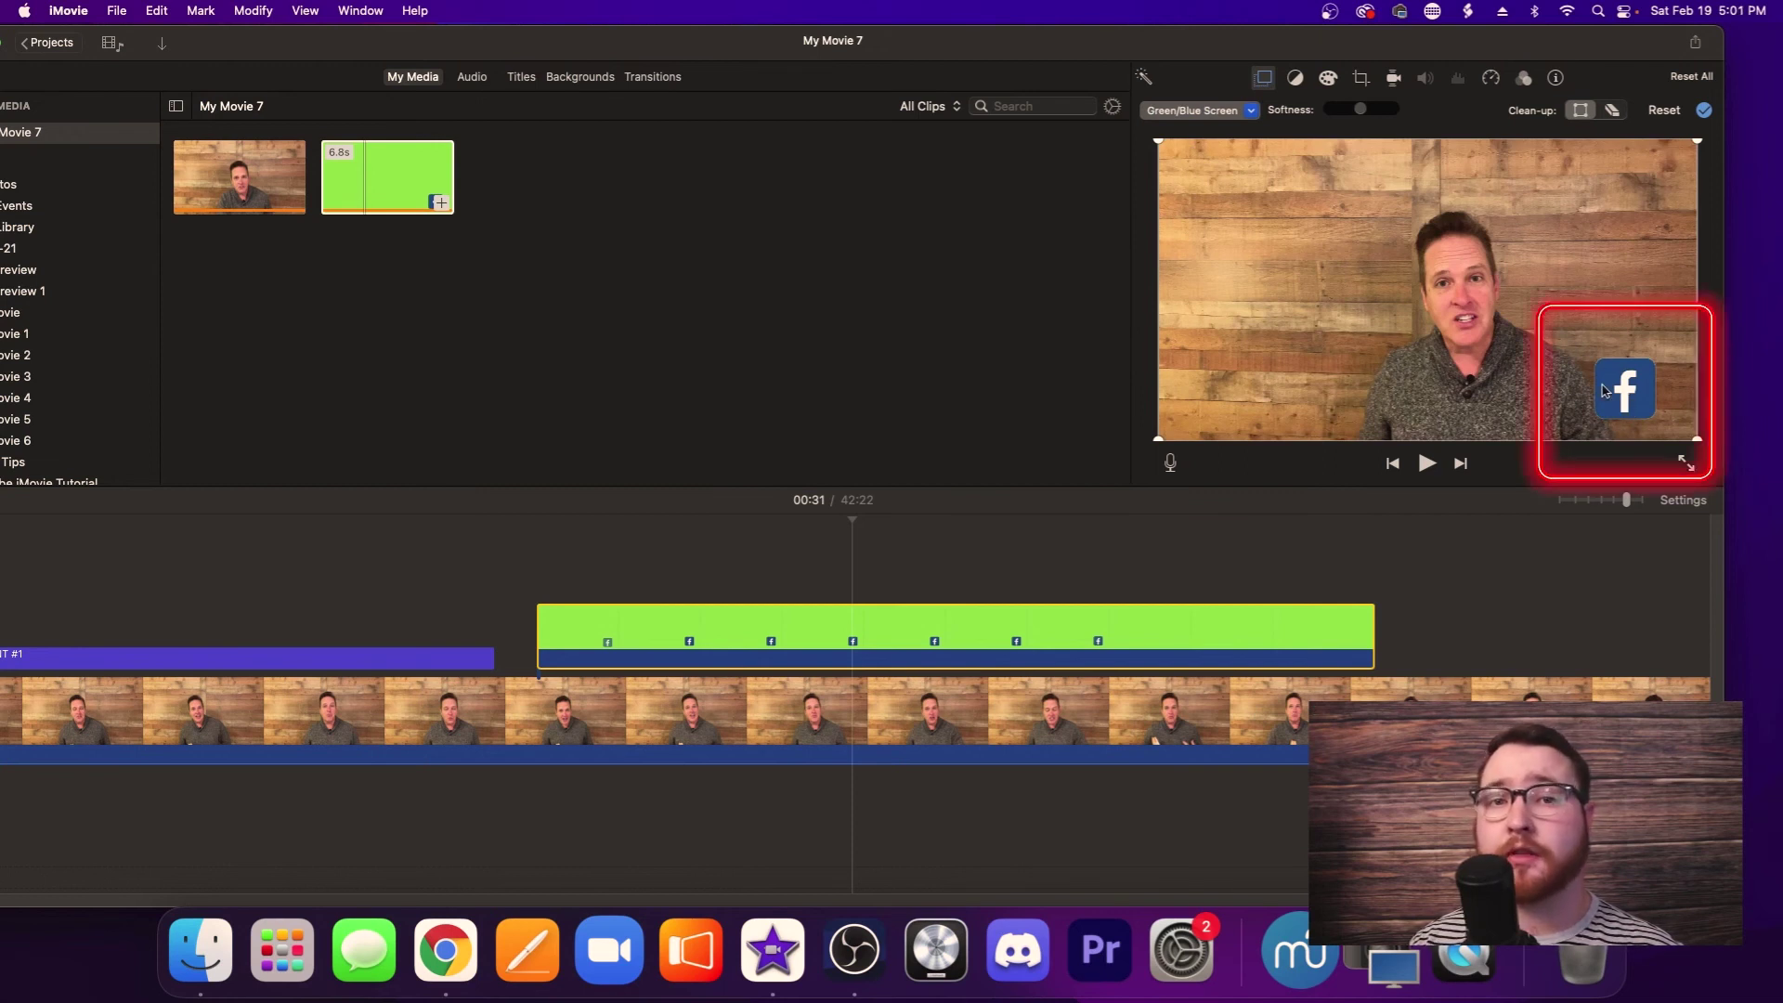
{"action": "left_click_drag", "start_coordinate": [1360, 109], "coordinate": [1332, 108]}
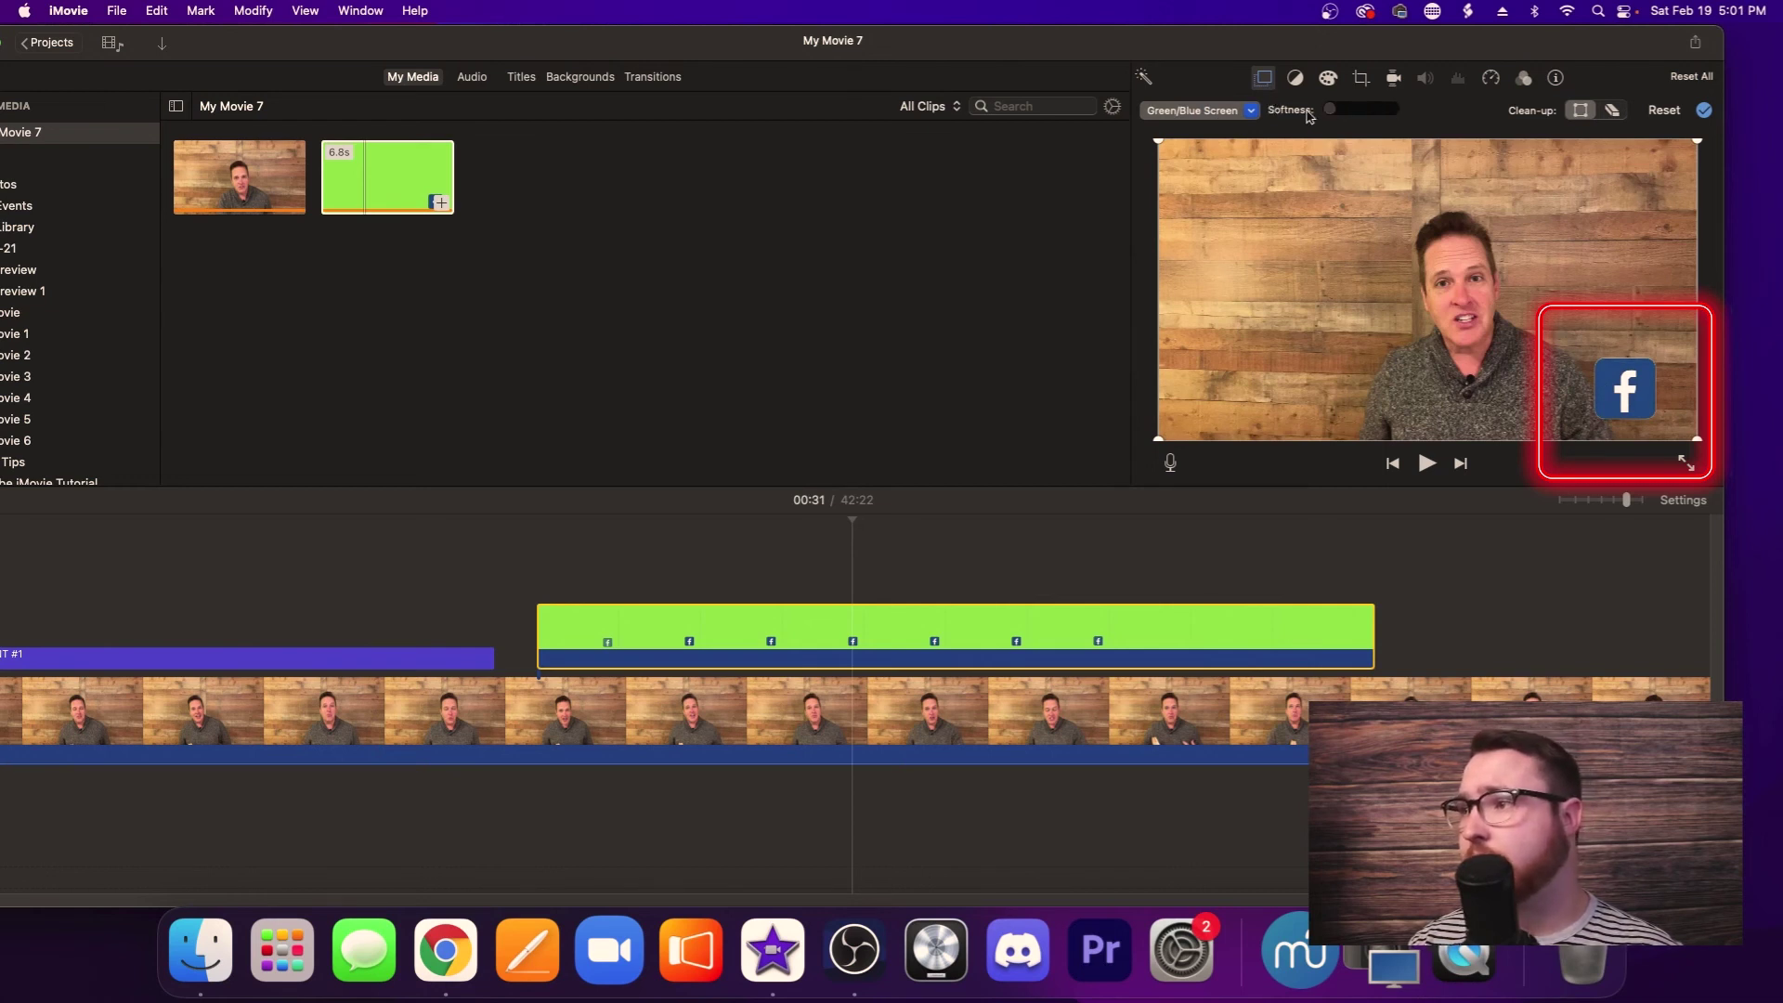
{"action": "left_click_drag", "start_coordinate": [1330, 109], "coordinate": [1390, 109]}
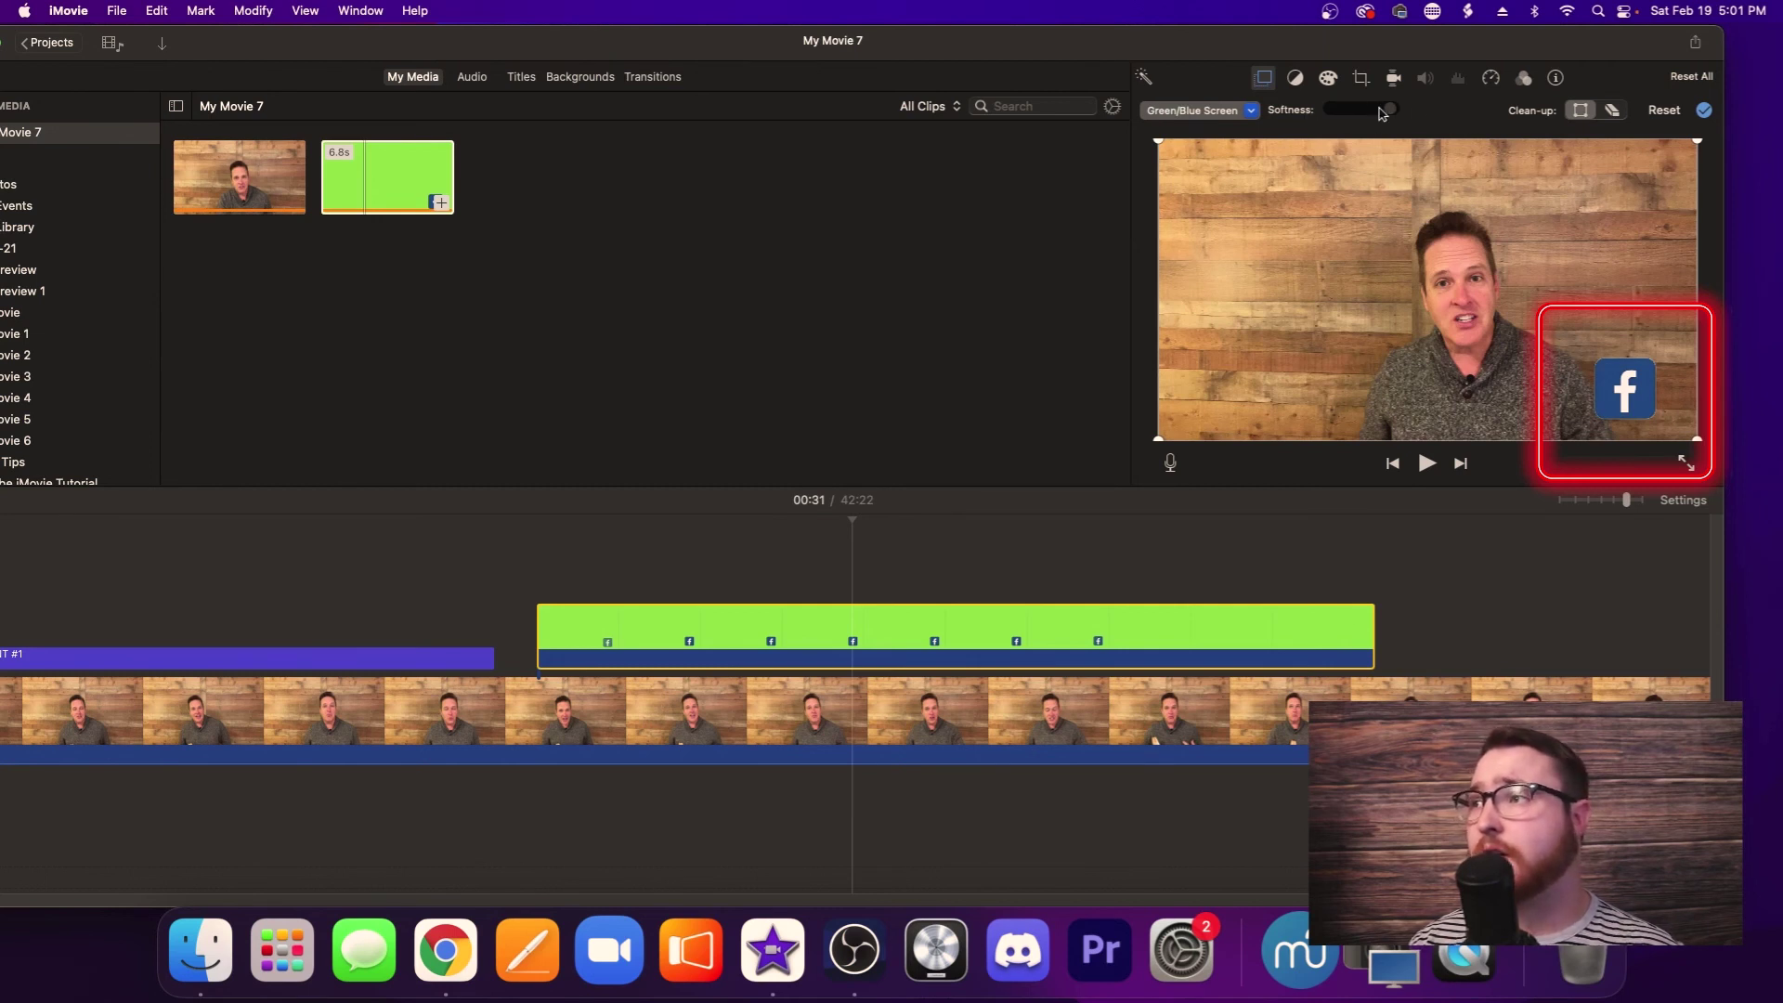
{"action": "left_click", "coordinate": [1704, 111]}
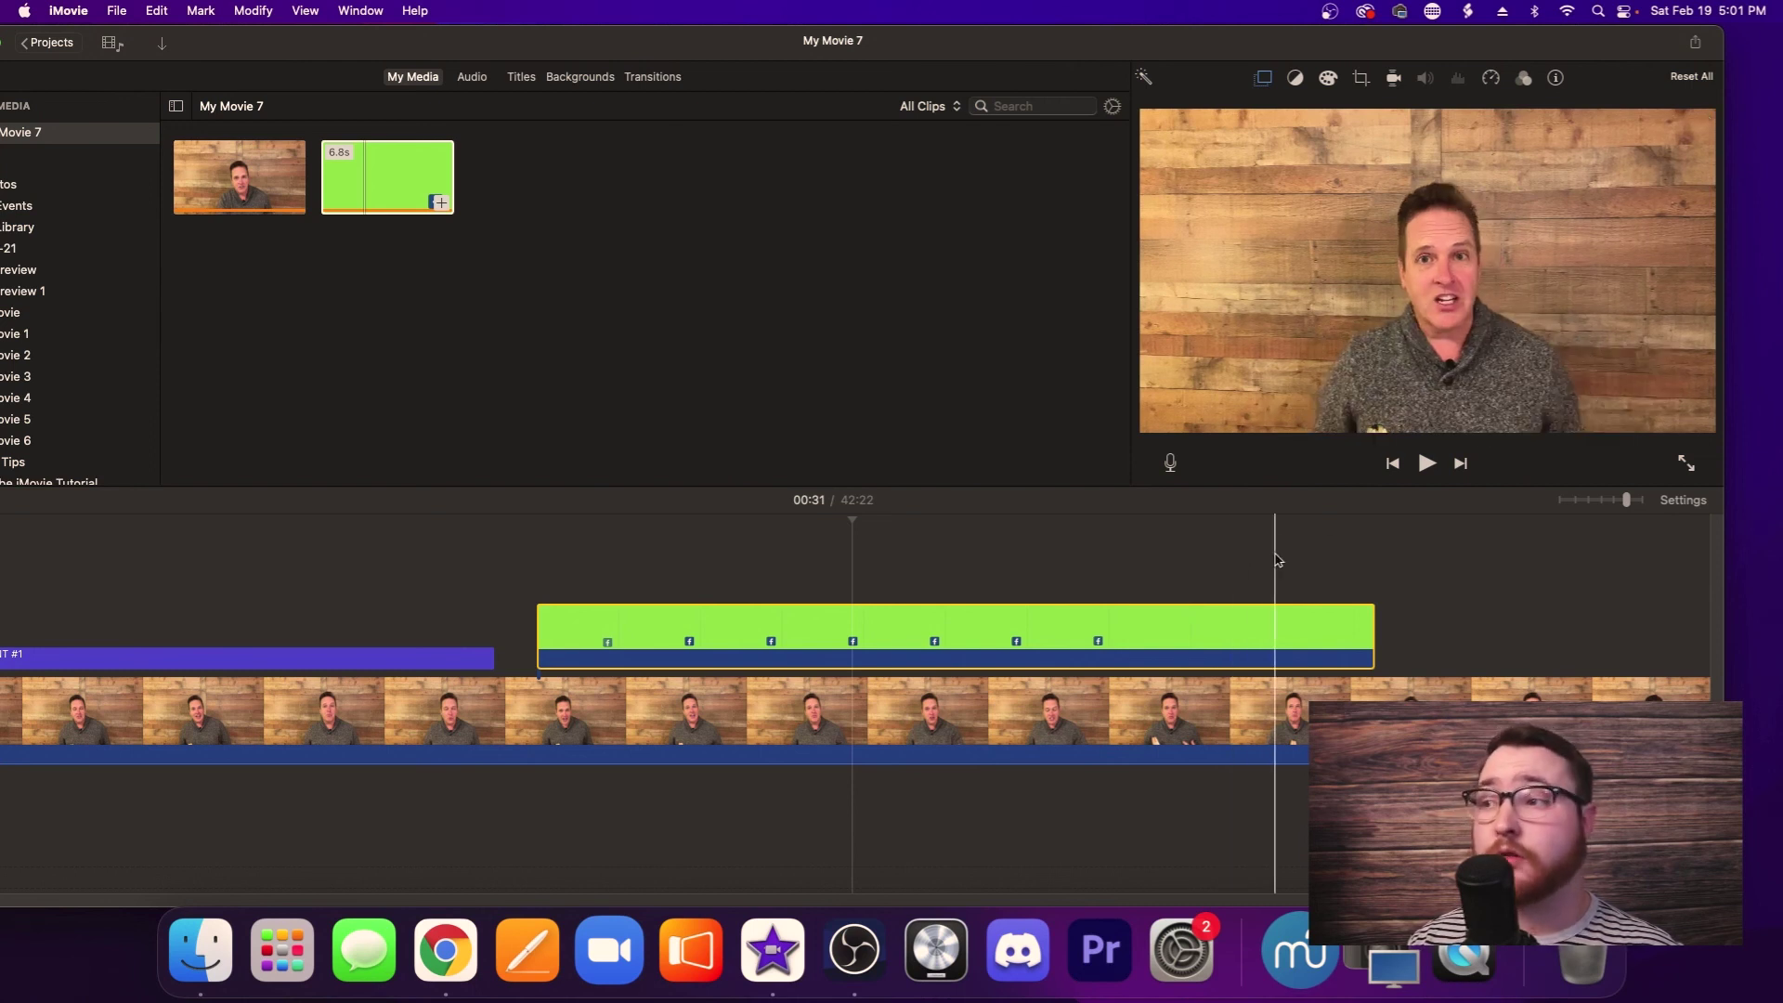
{"action": "left_click", "coordinate": [520, 548]}
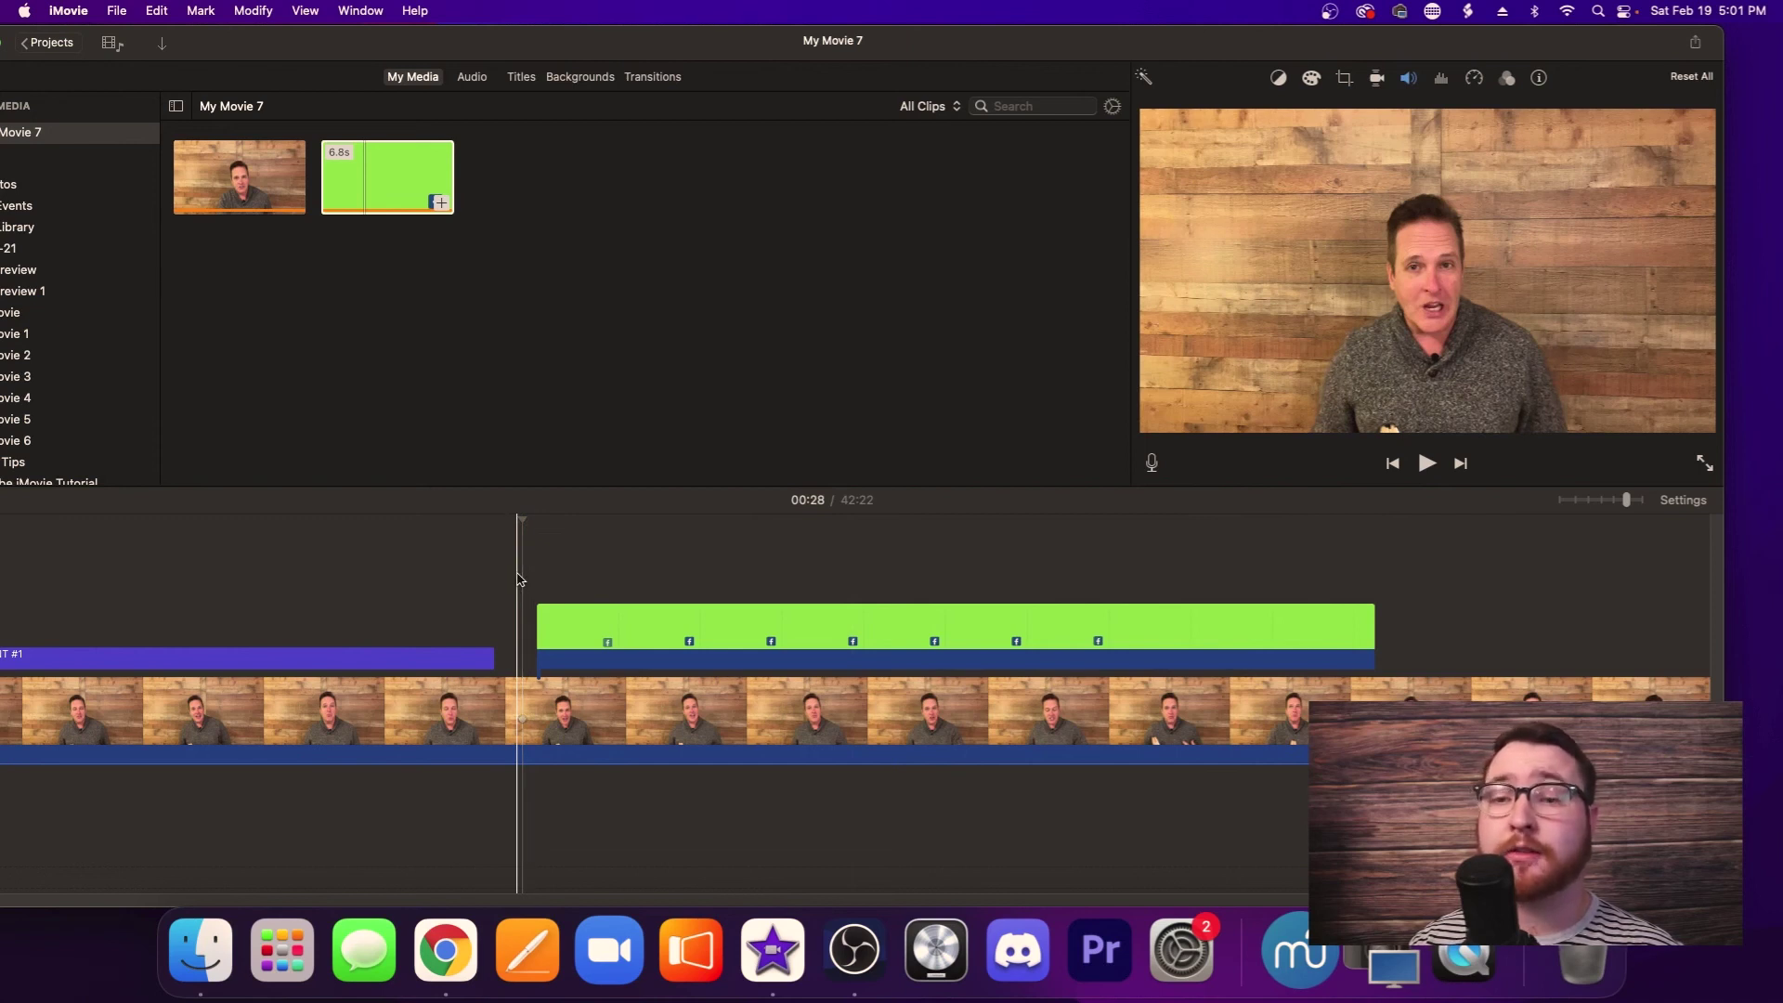
{"action": "key", "text": "space"}
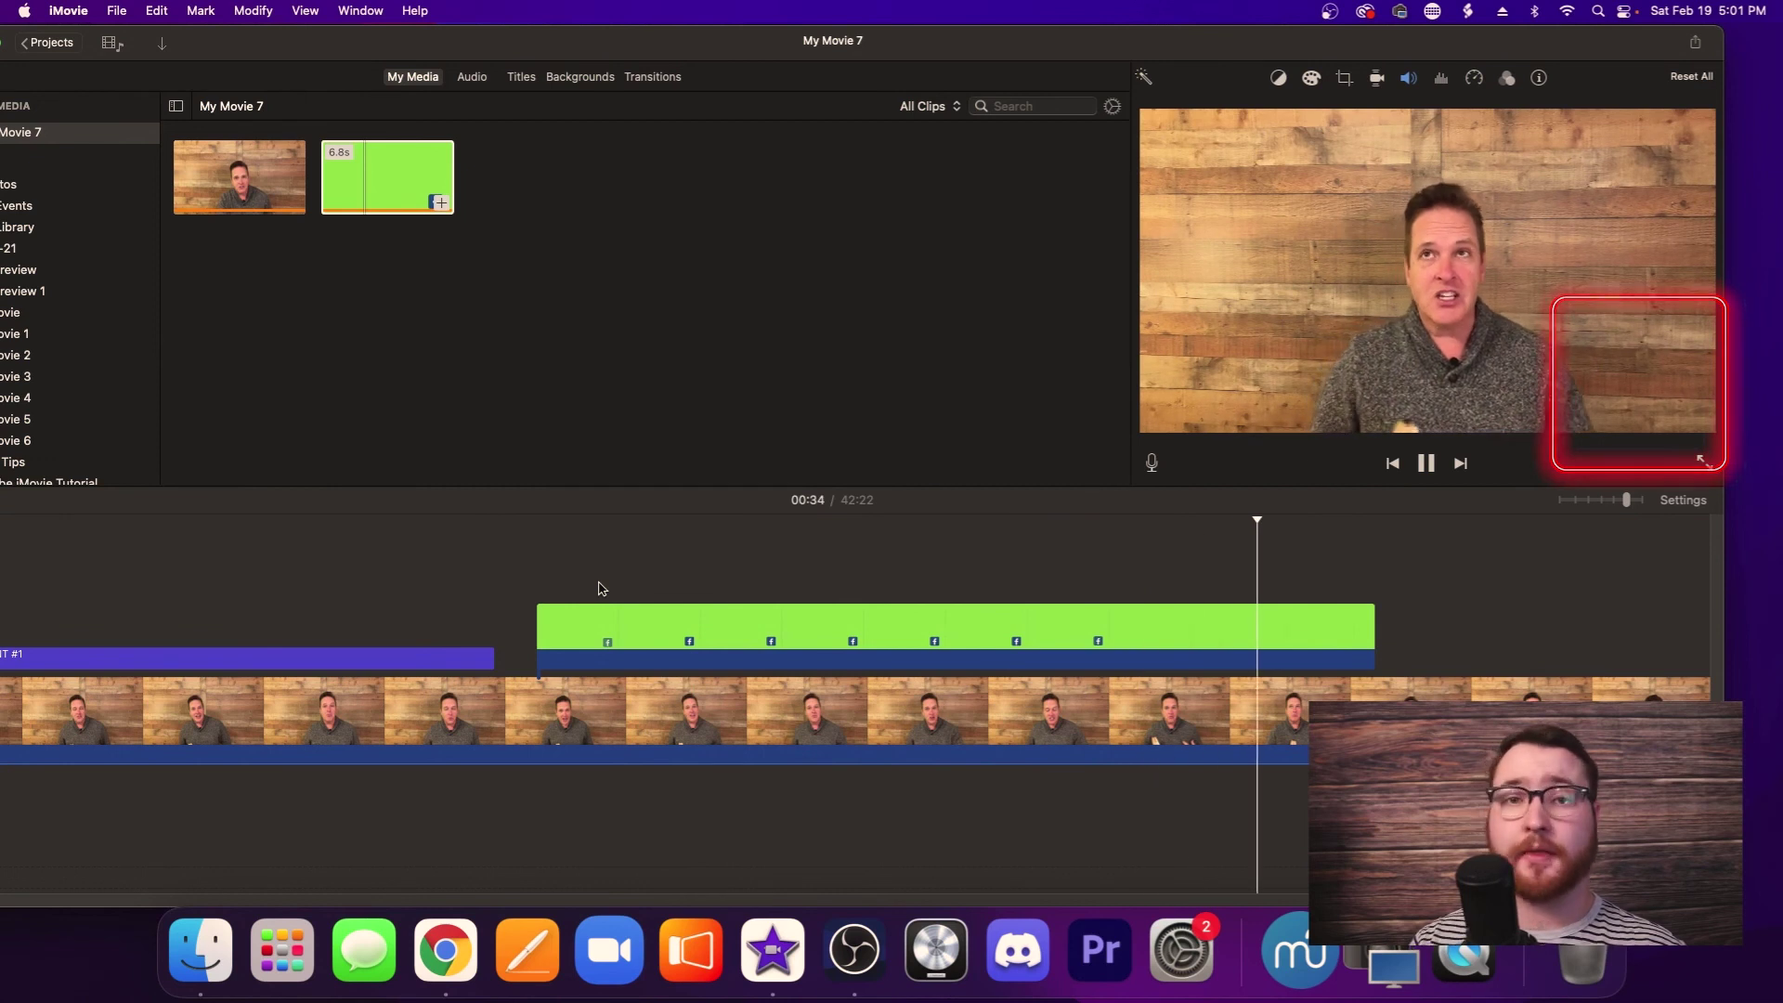
{"action": "key", "text": "space"}
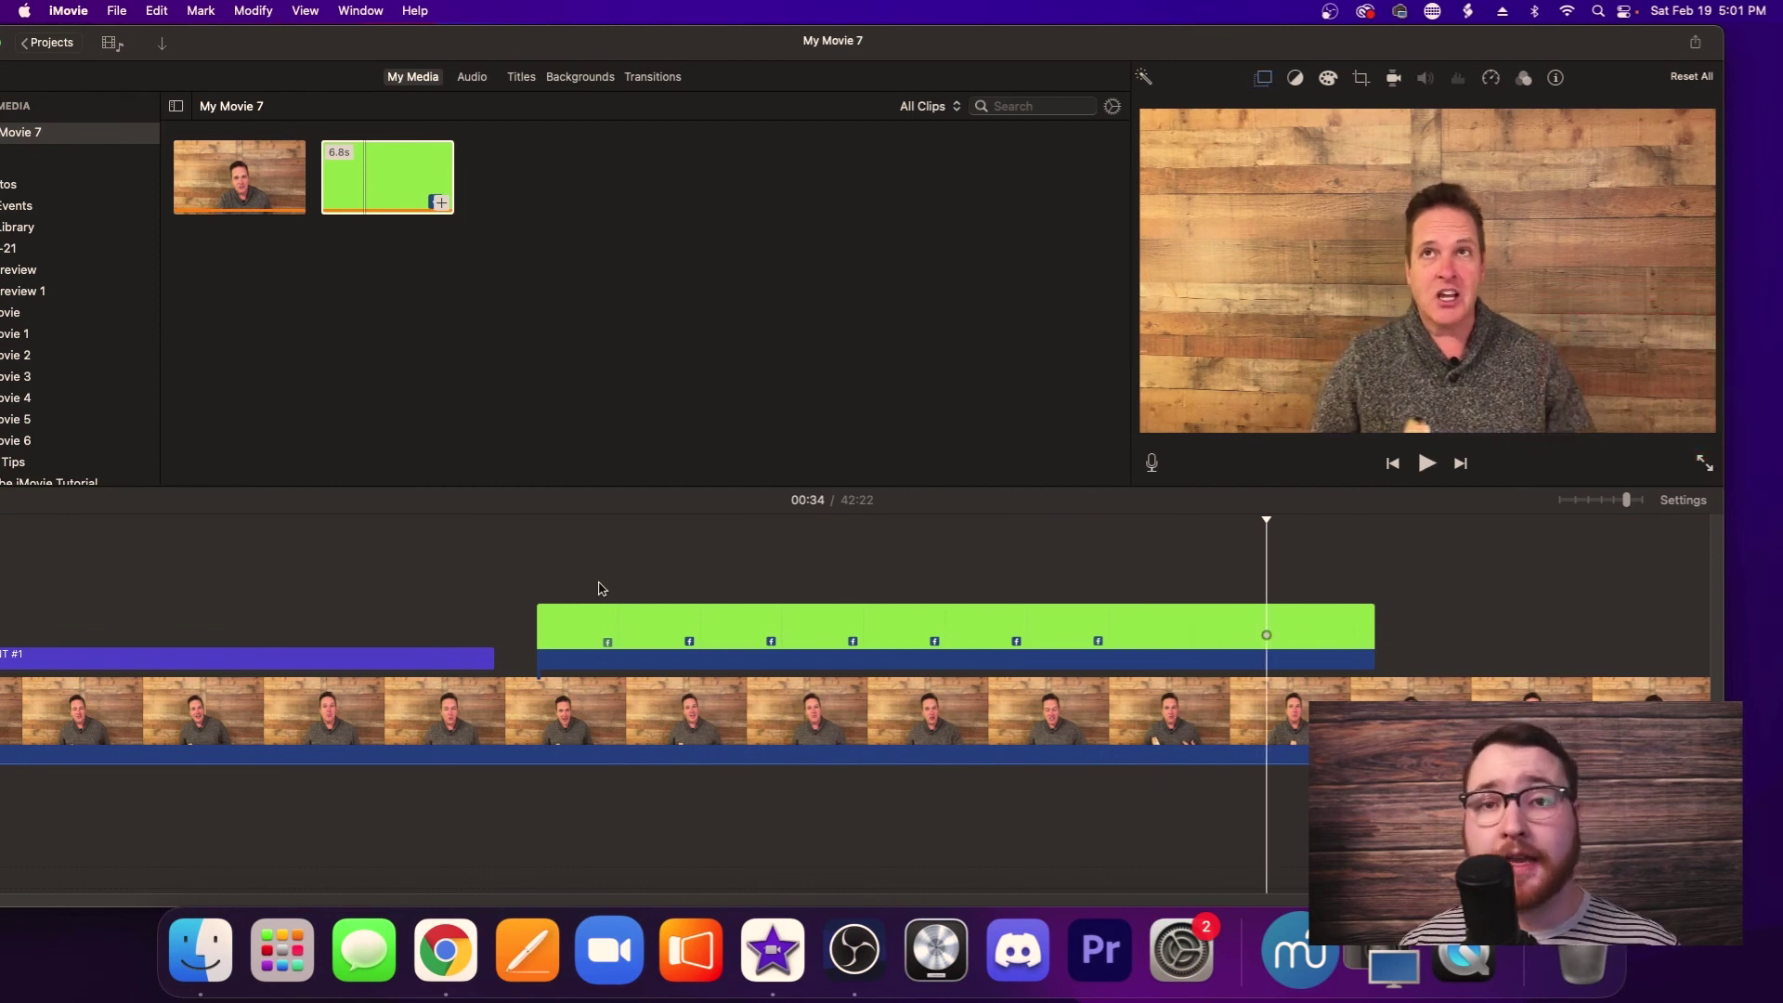